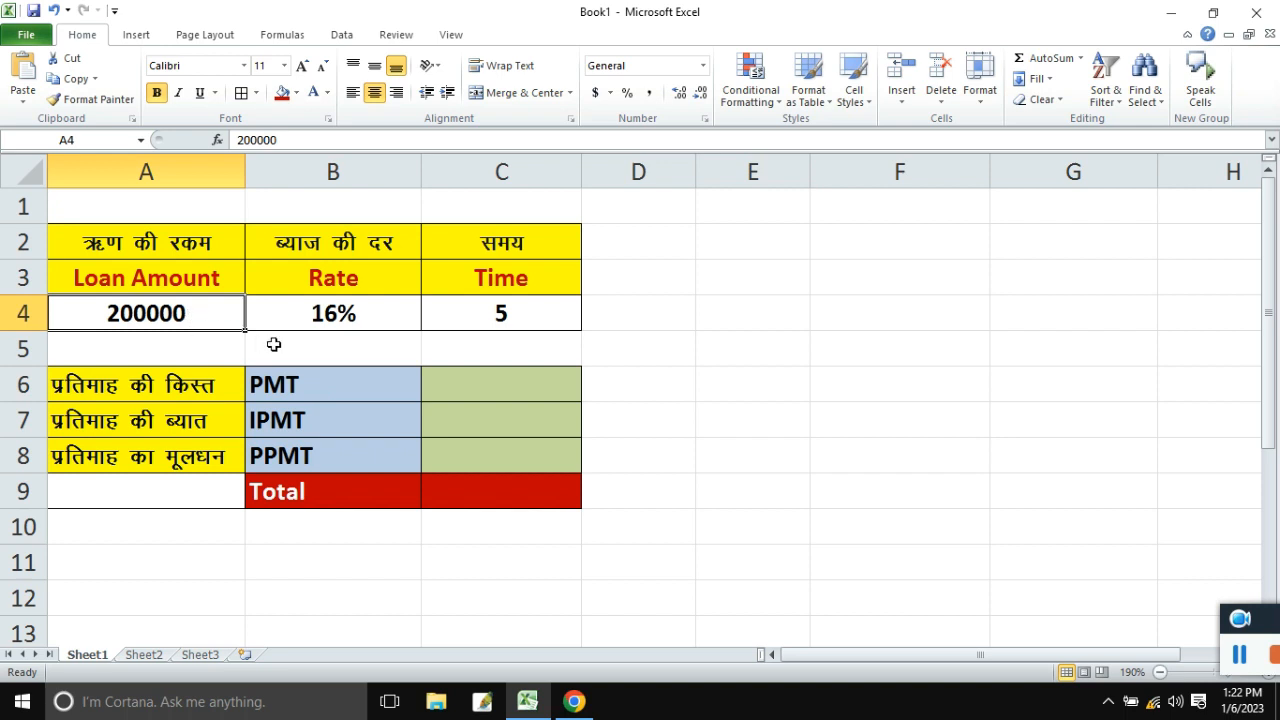
Examine the loan amount, rate and time inputs in row 4 and the empty PMT, IPMT and PPMT result cells C6:C8.
{"action": "left_click", "coordinate": [316, 314]}
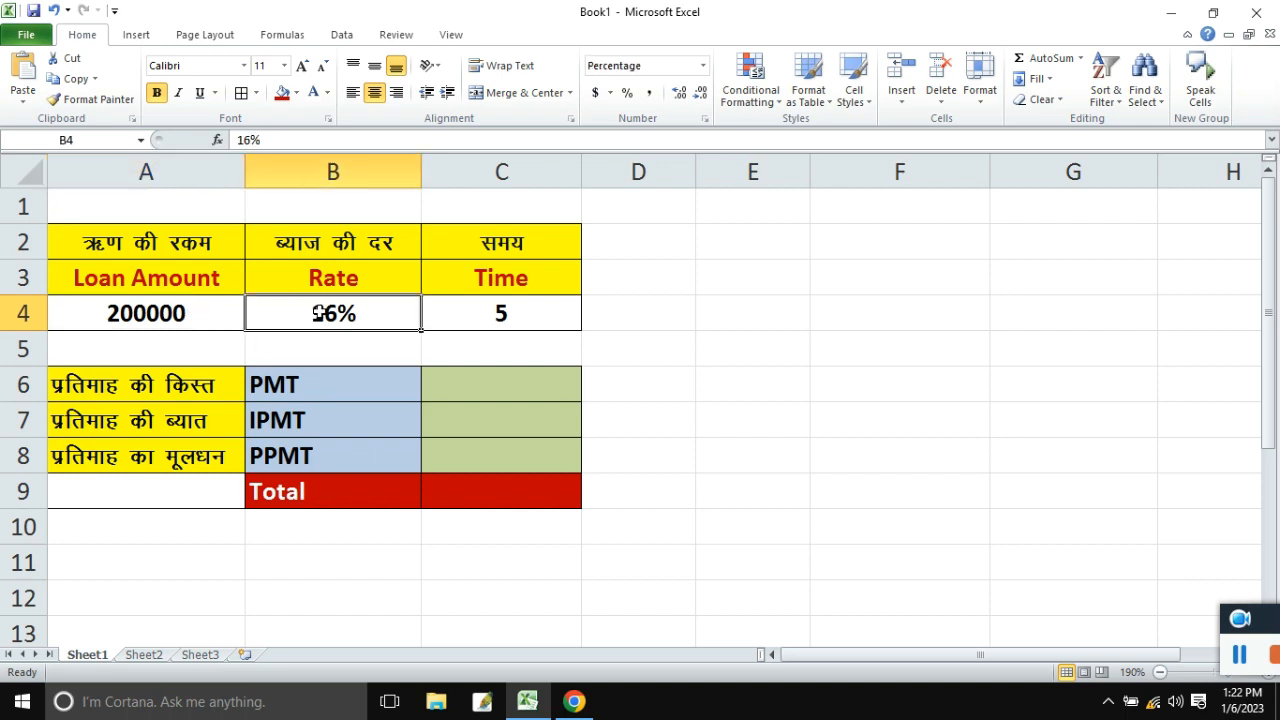
{"action": "left_click", "coordinate": [534, 313]}
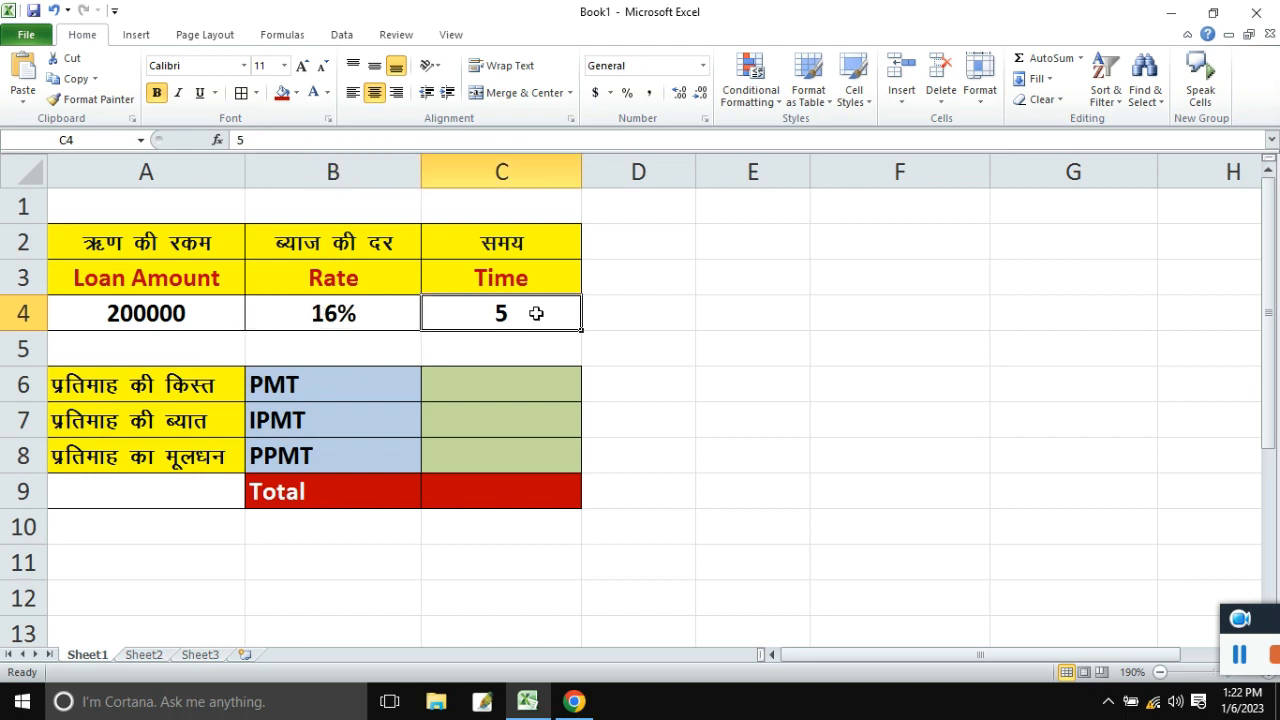
{"action": "left_click", "coordinate": [682, 281]}
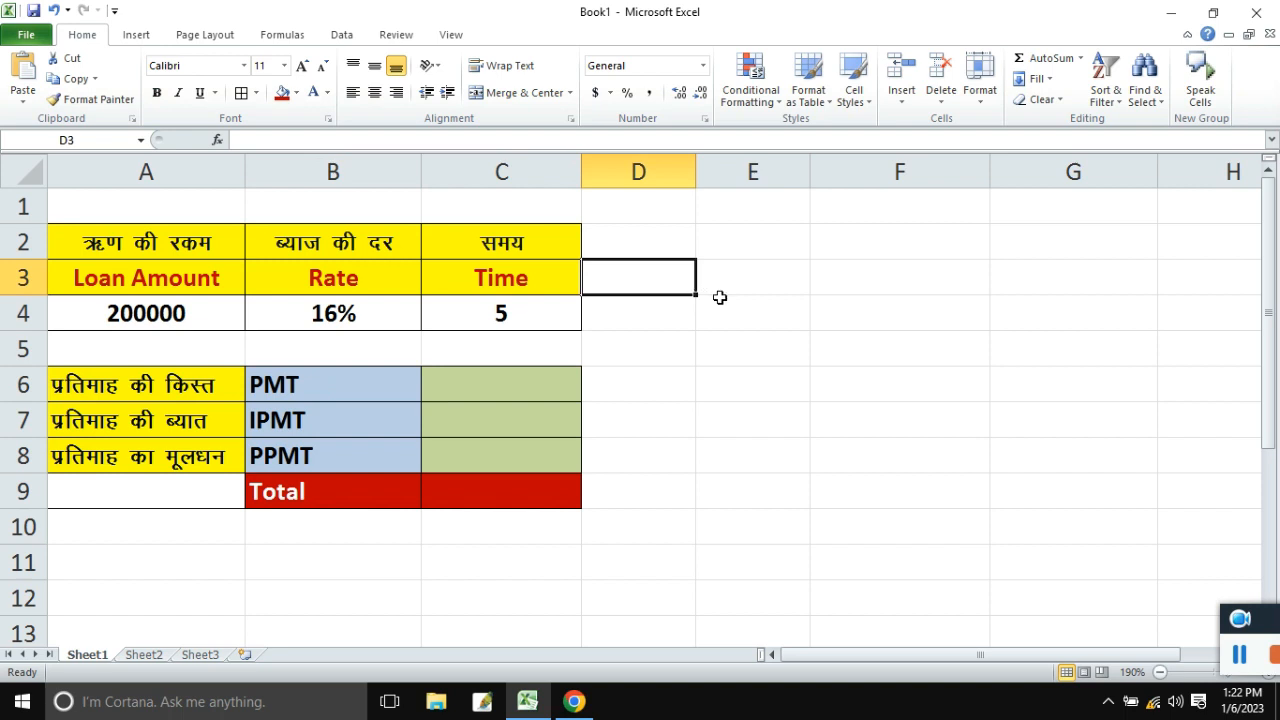
{"action": "left_click", "coordinate": [1240, 659]}
{"action": "left_click", "coordinate": [536, 393]}
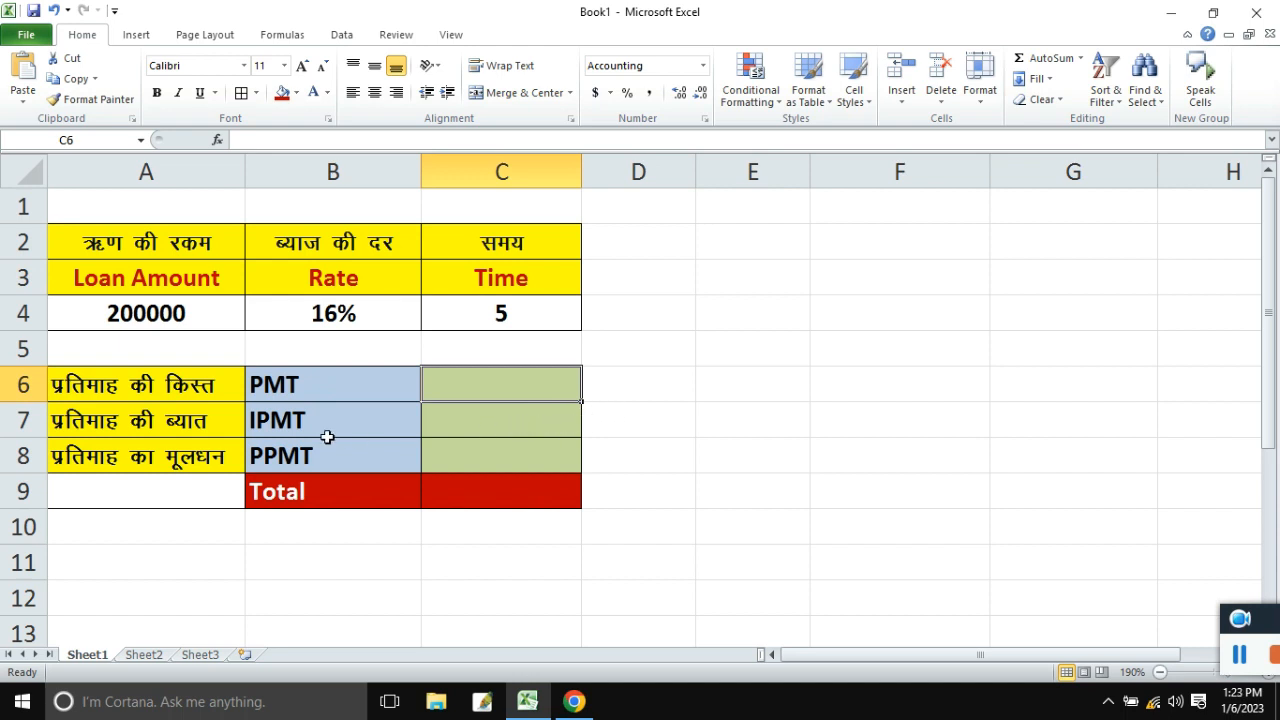
{"action": "left_click", "coordinate": [481, 418]}
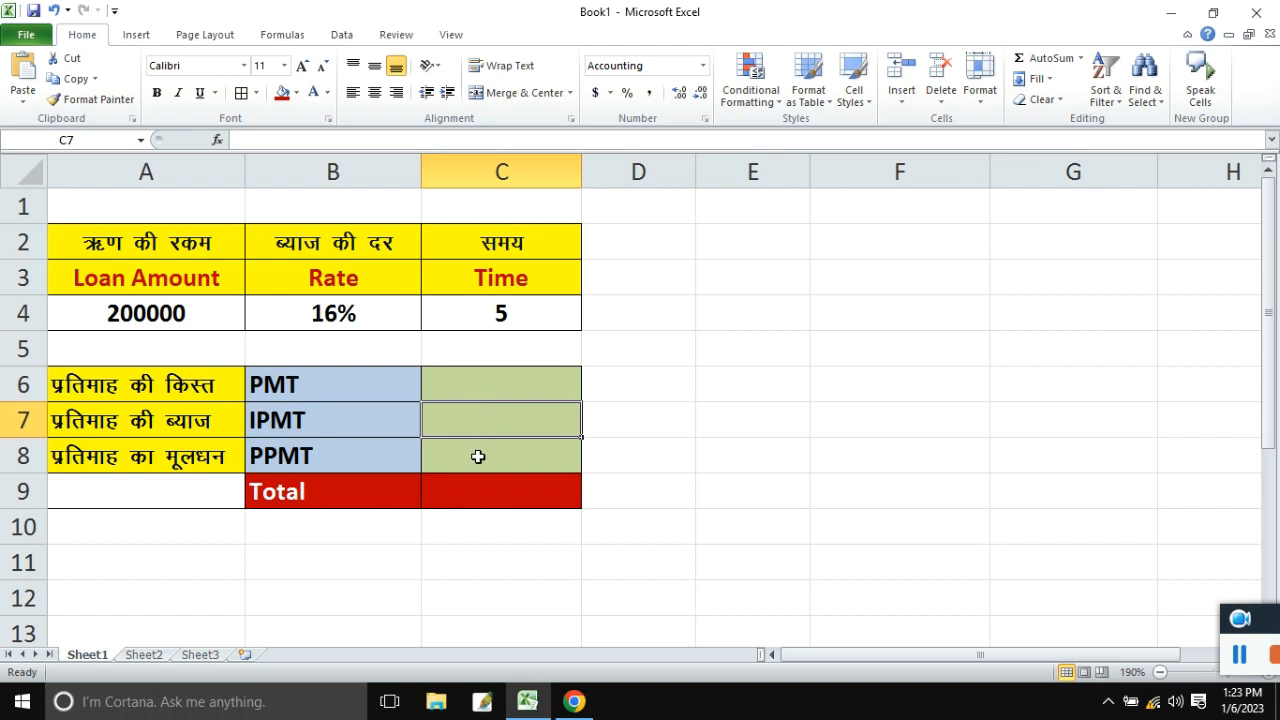
{"action": "left_click", "coordinate": [478, 456]}
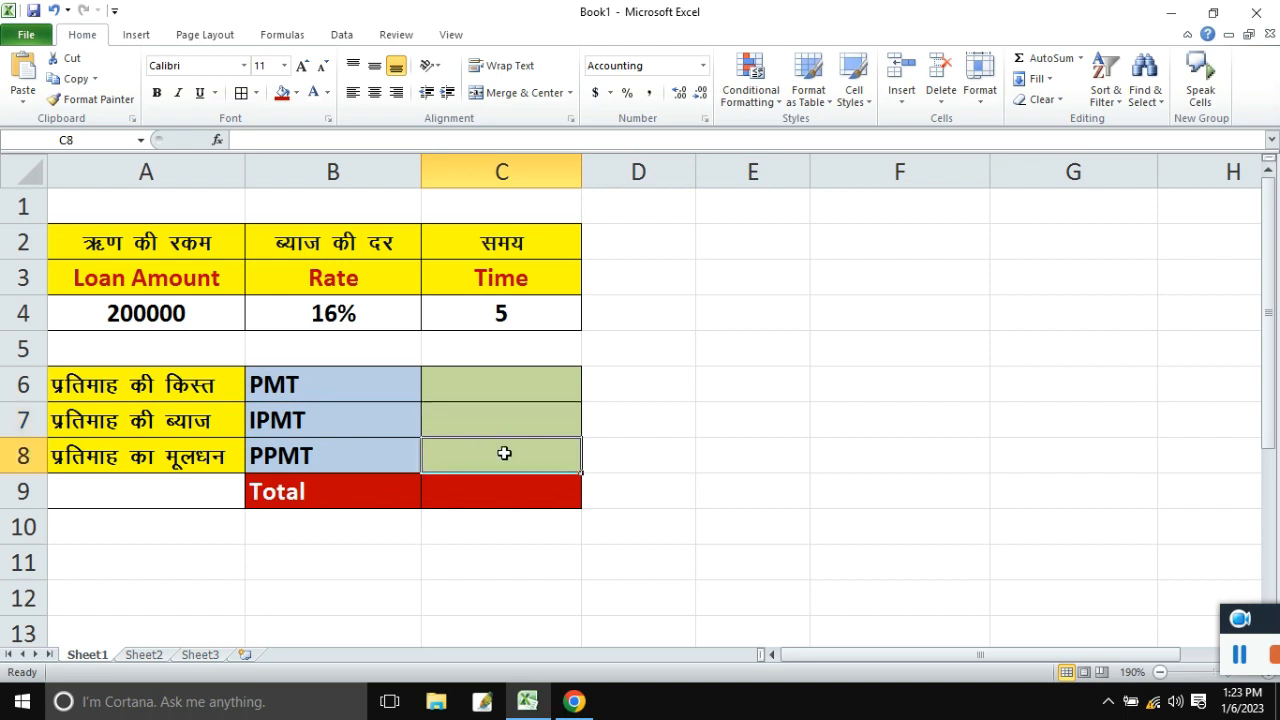
{"action": "left_click_drag", "start_coordinate": [523, 385], "coordinate": [537, 467]}
{"action": "left_click", "coordinate": [708, 420]}
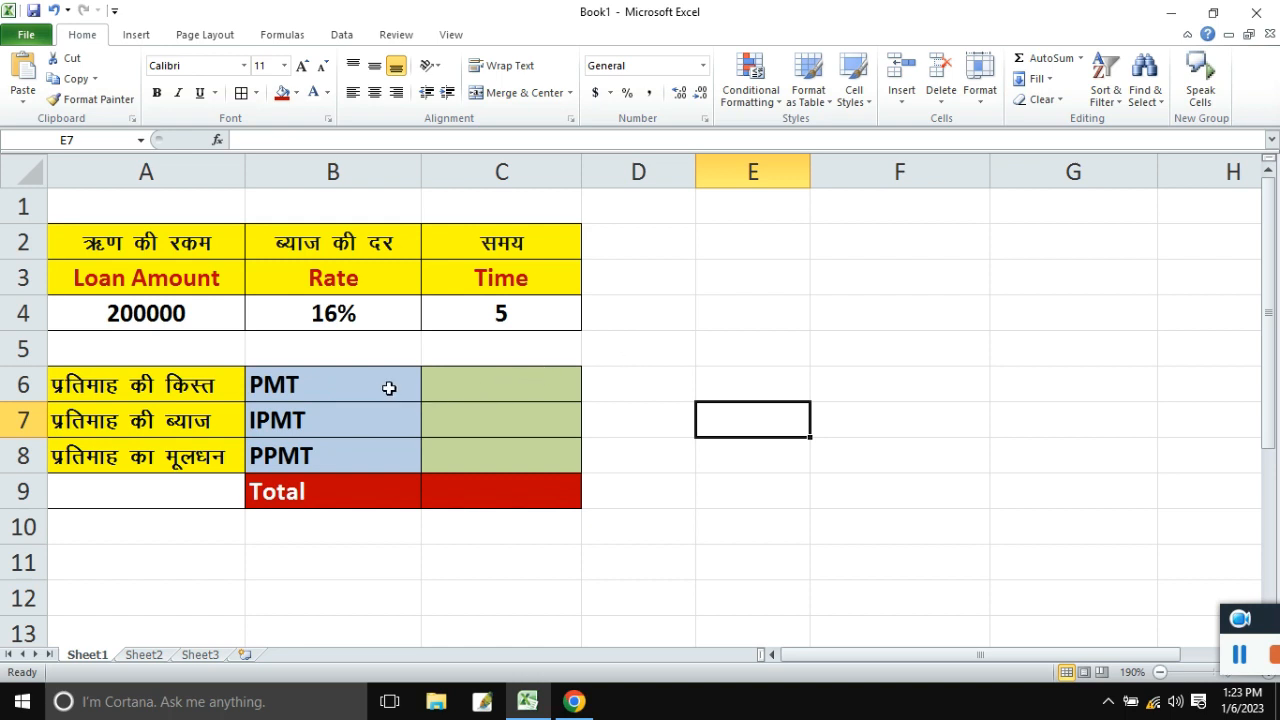
{"action": "left_click", "coordinate": [345, 387]}
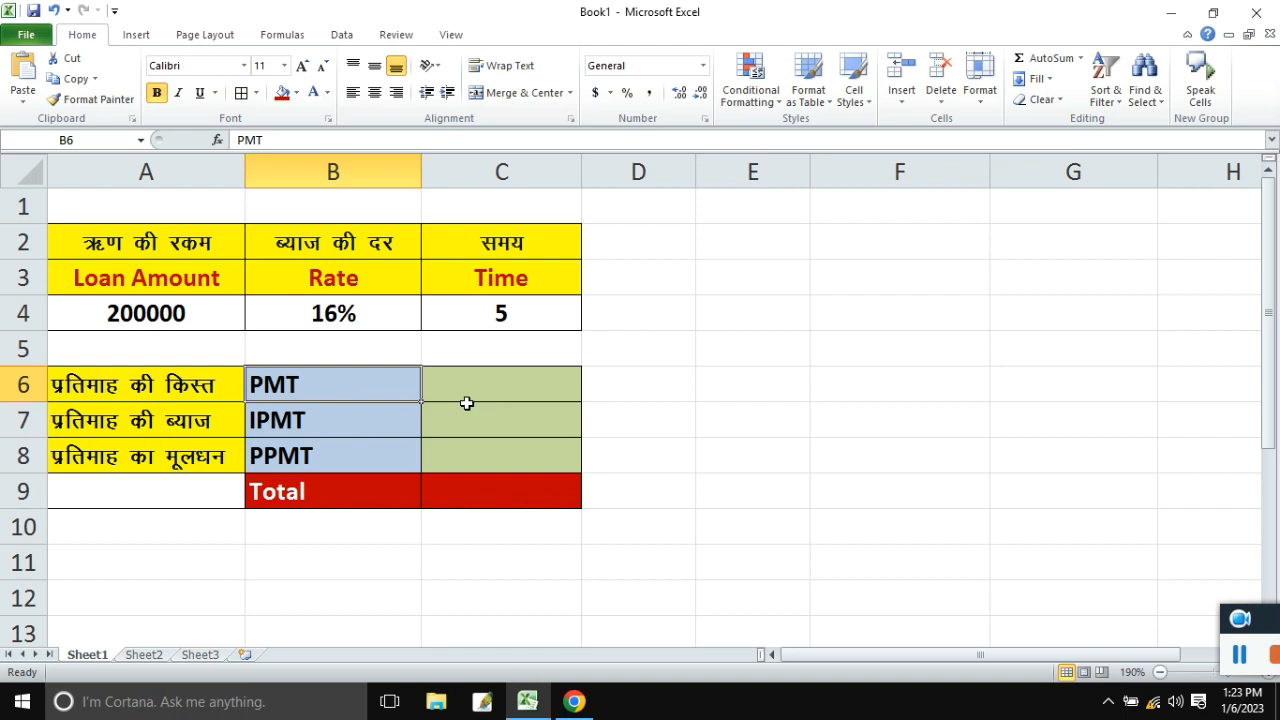
{"action": "left_click", "coordinate": [651, 402]}
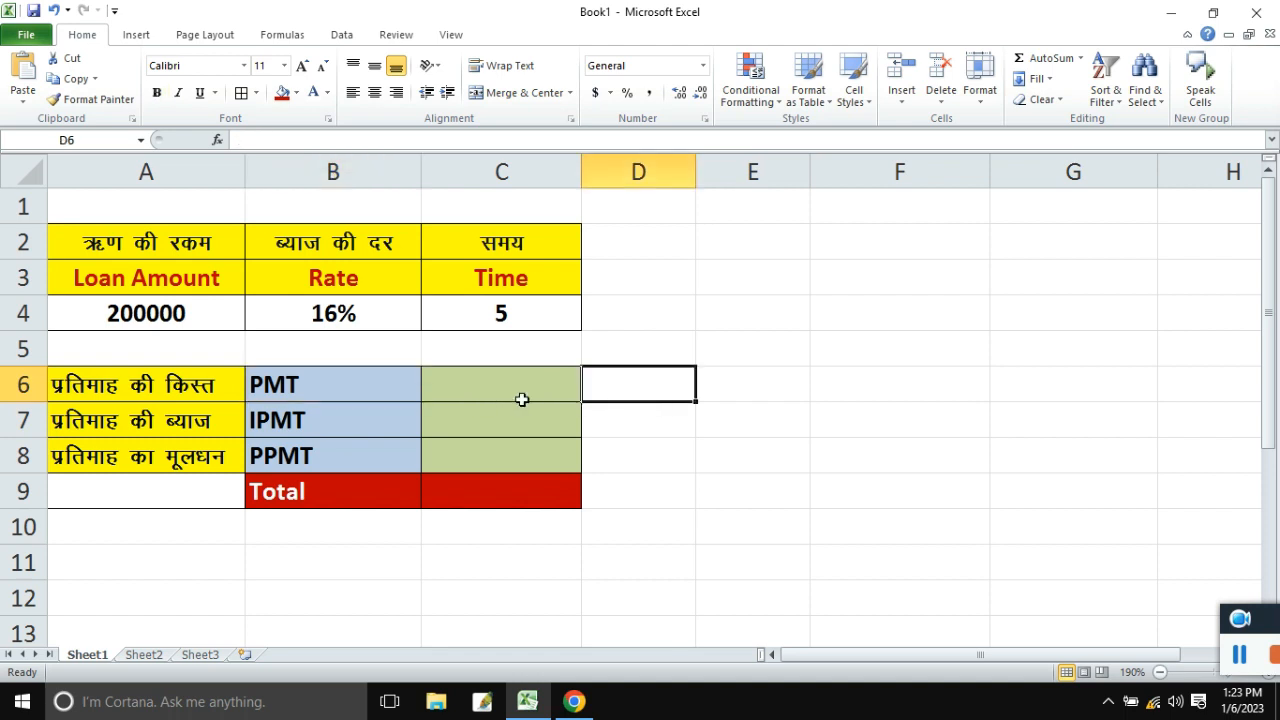
{"action": "left_click", "coordinate": [314, 386]}
{"action": "left_click", "coordinate": [443, 383]}
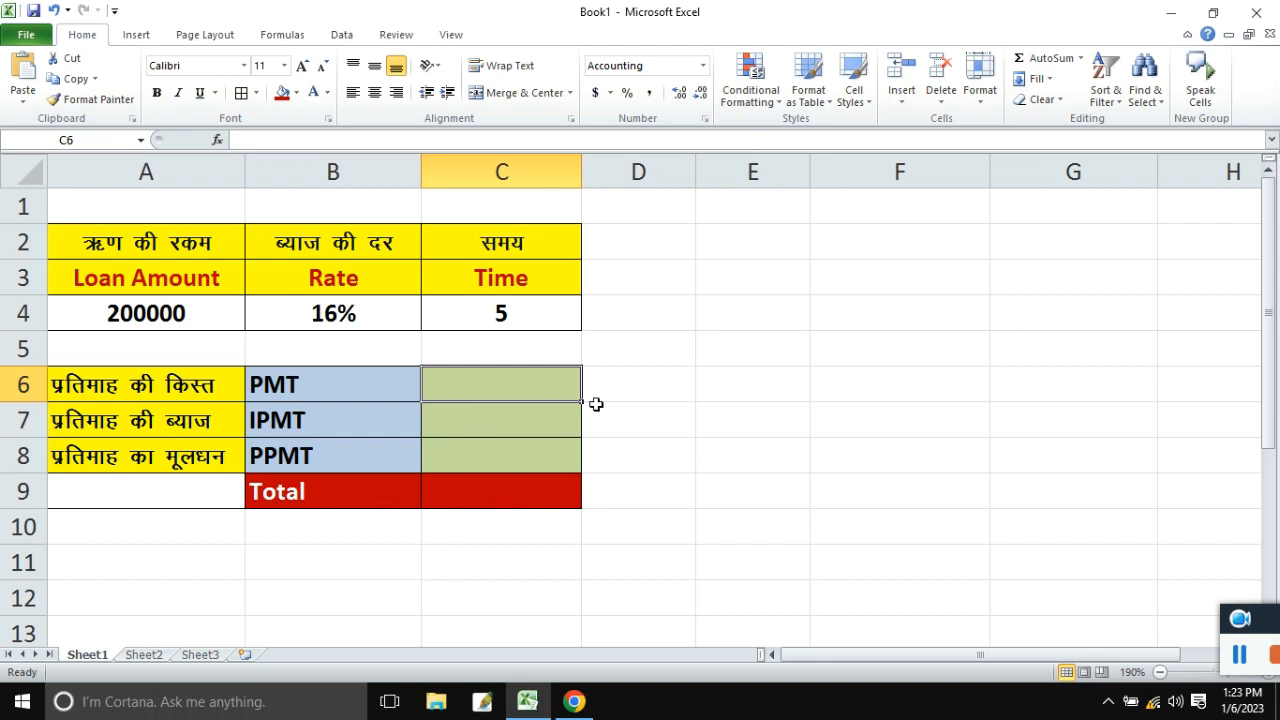
{"action": "left_click", "coordinate": [479, 420]}
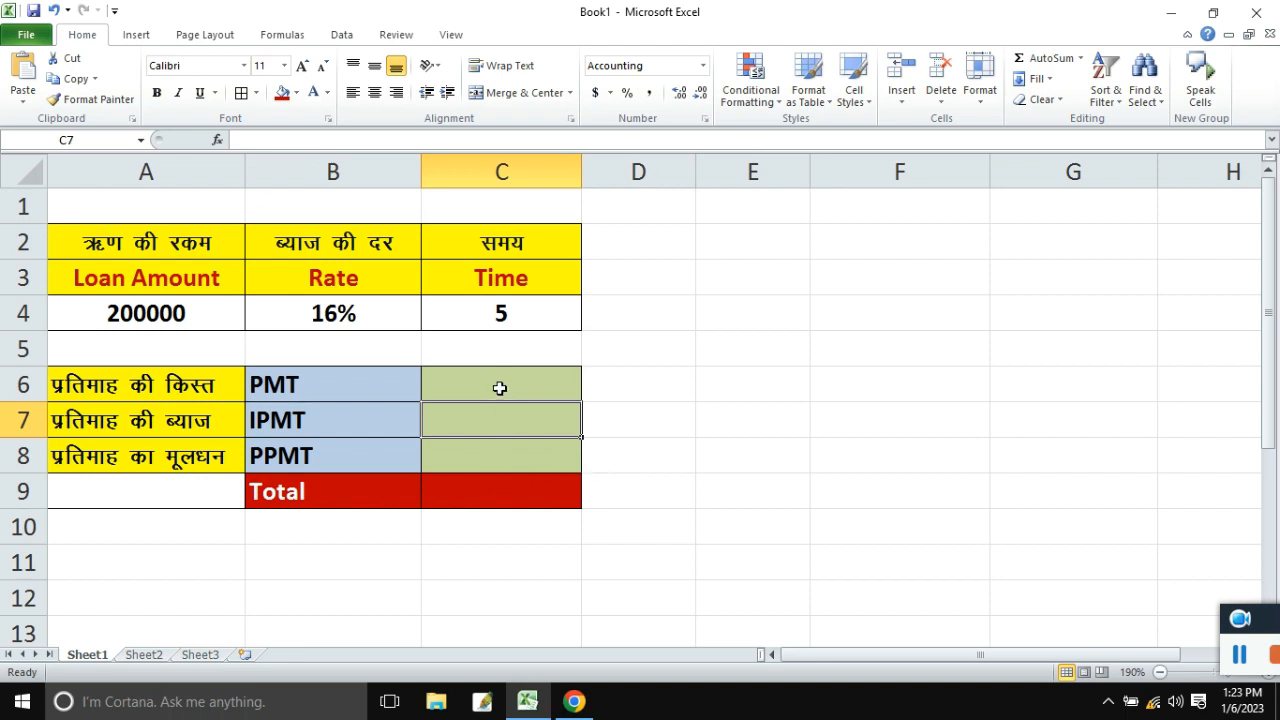
{"action": "left_click", "coordinate": [494, 459]}
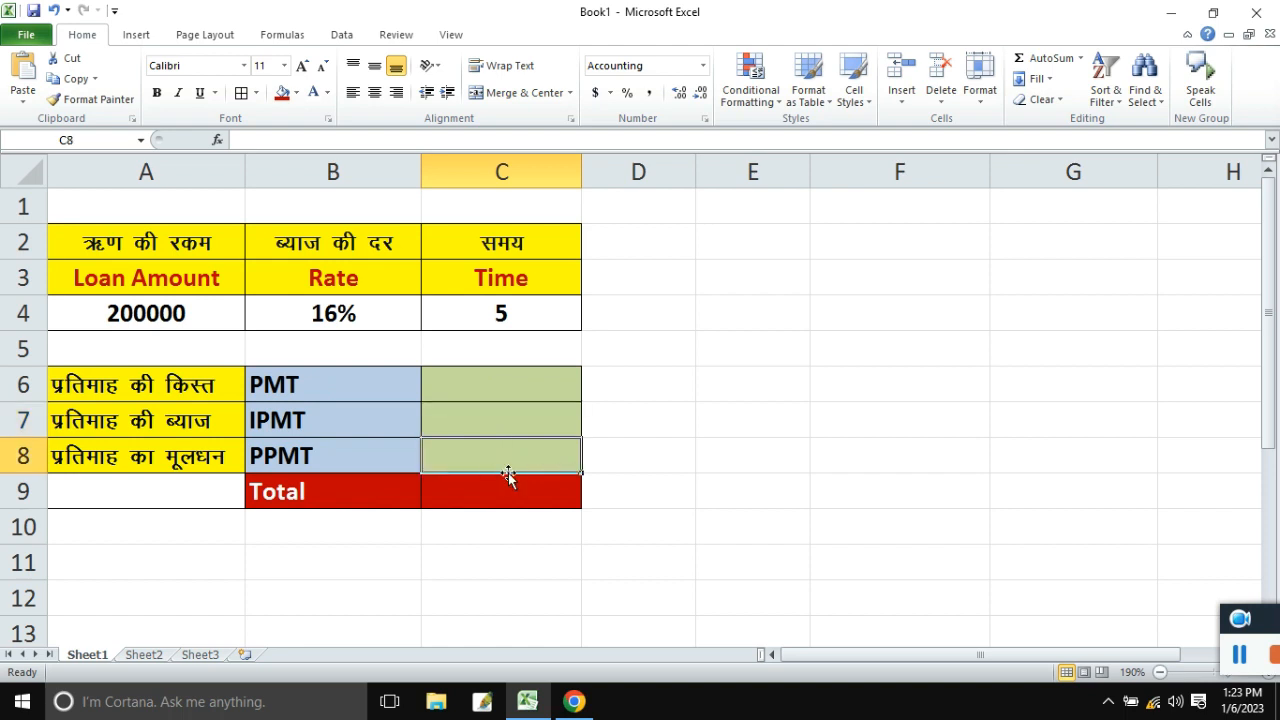
{"action": "left_click", "coordinate": [698, 408]}
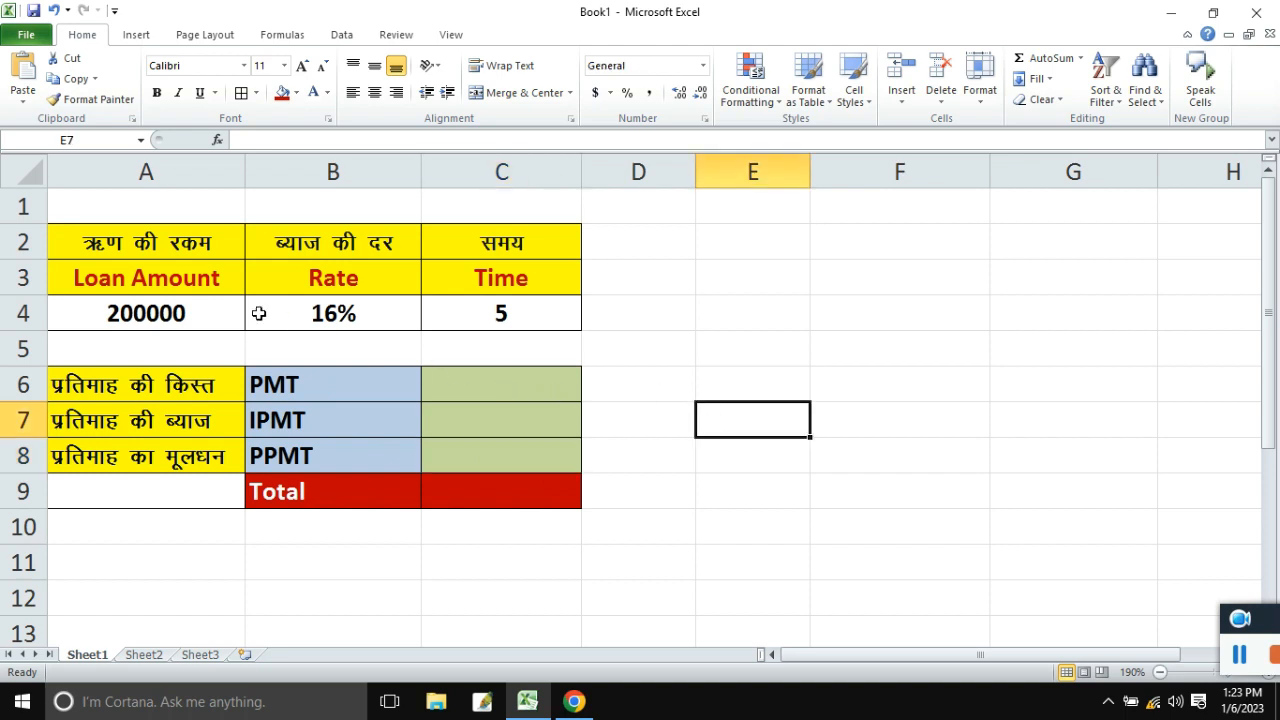
{"action": "left_click", "coordinate": [468, 389]}
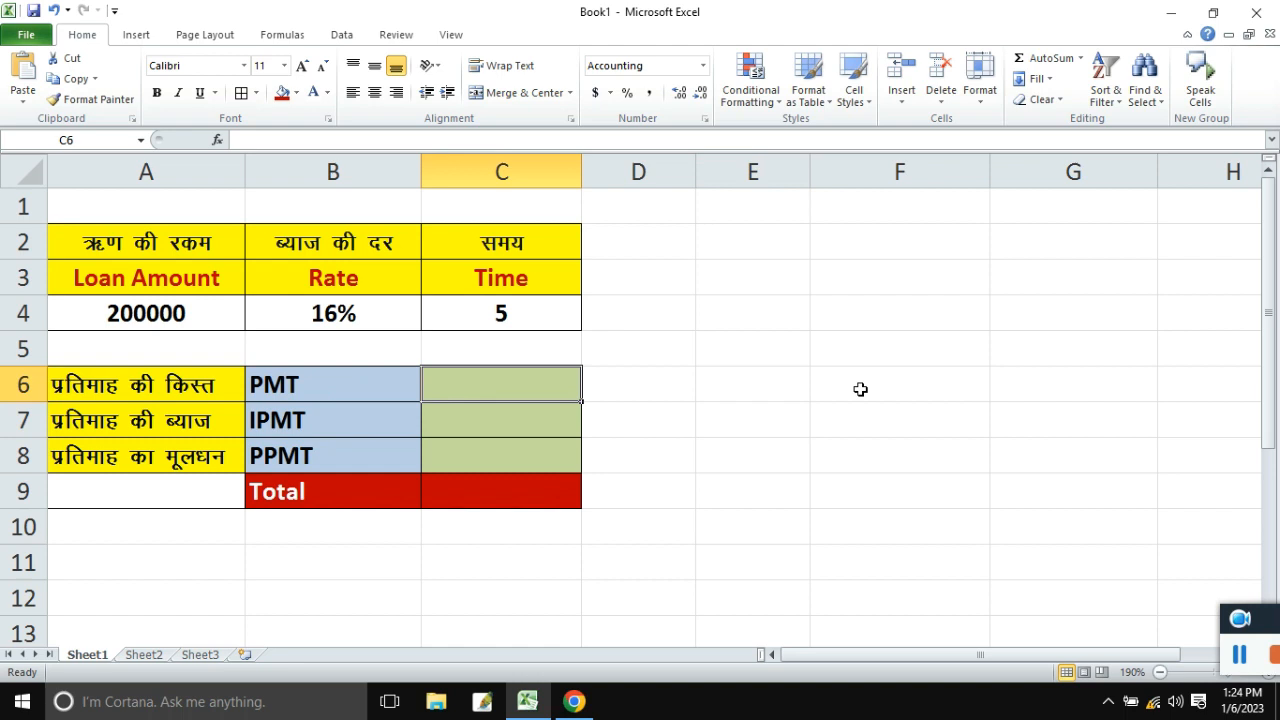
{"action": "left_click", "coordinate": [1241, 655]}
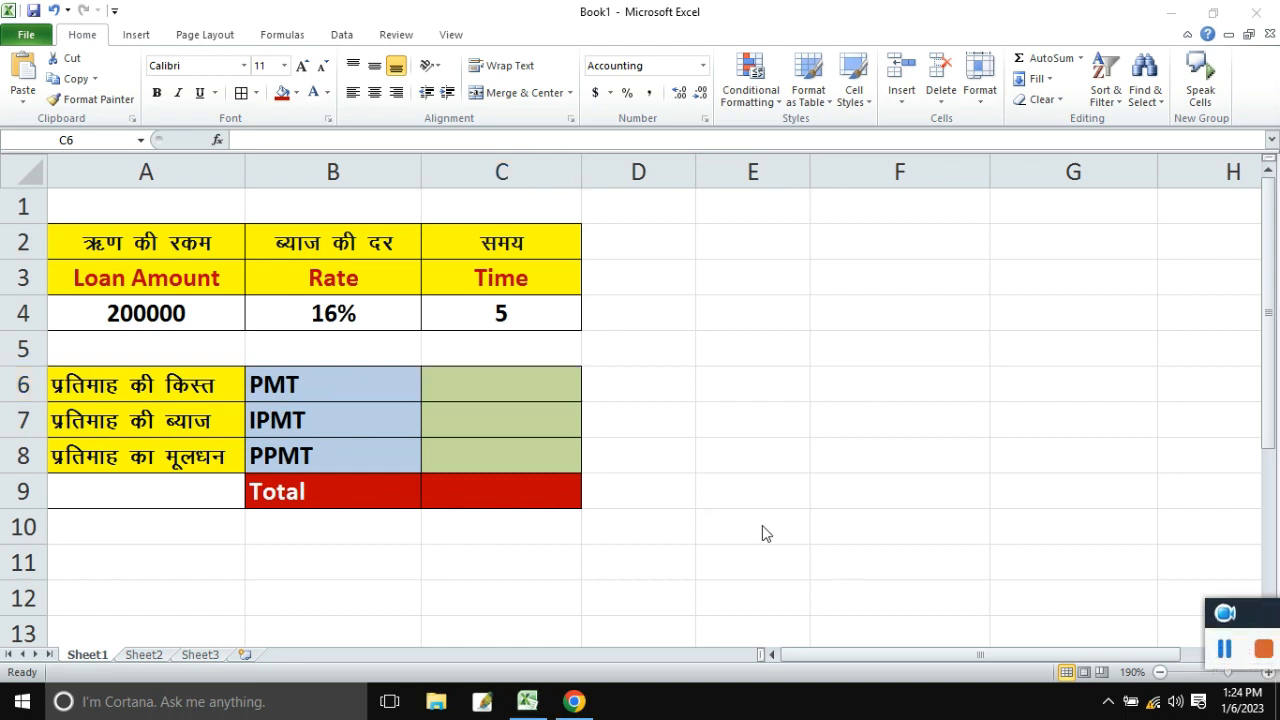
Begin a PMT formula in cell C6 with the monthly interest rate B4/12 as its first argument.
{"action": "left_click", "coordinate": [549, 389]}
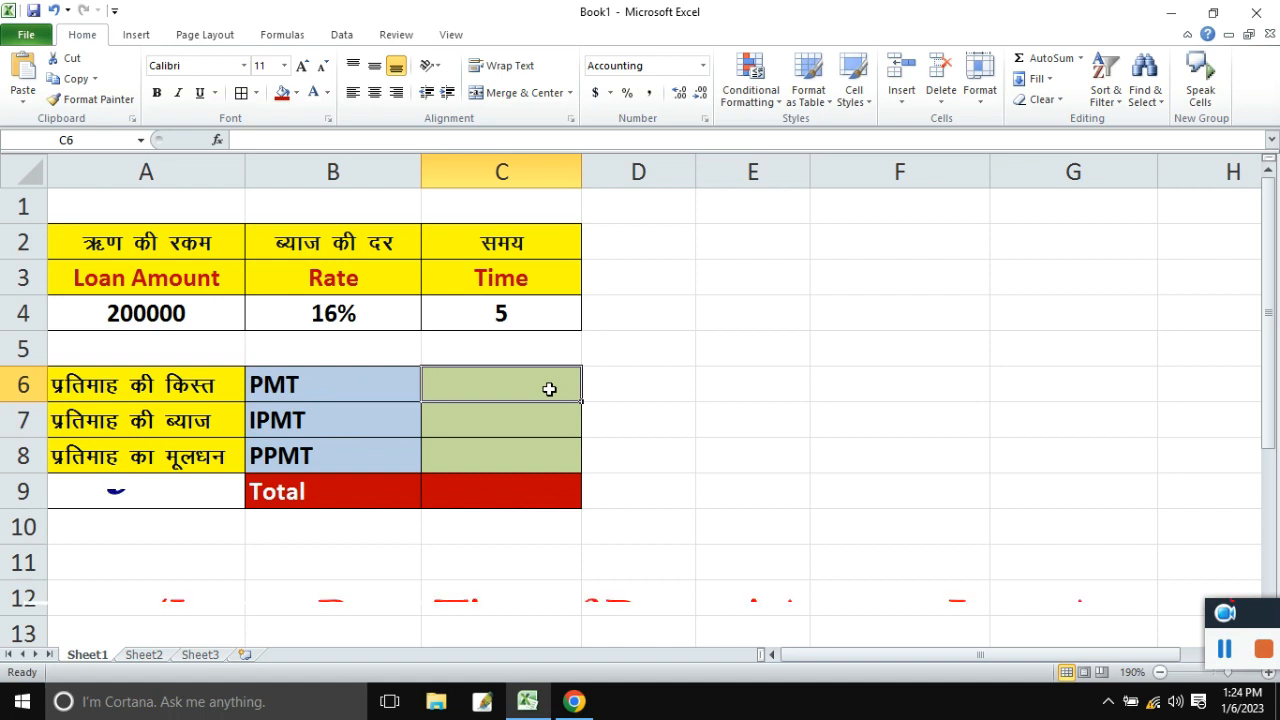
{"action": "type", "text": "="}
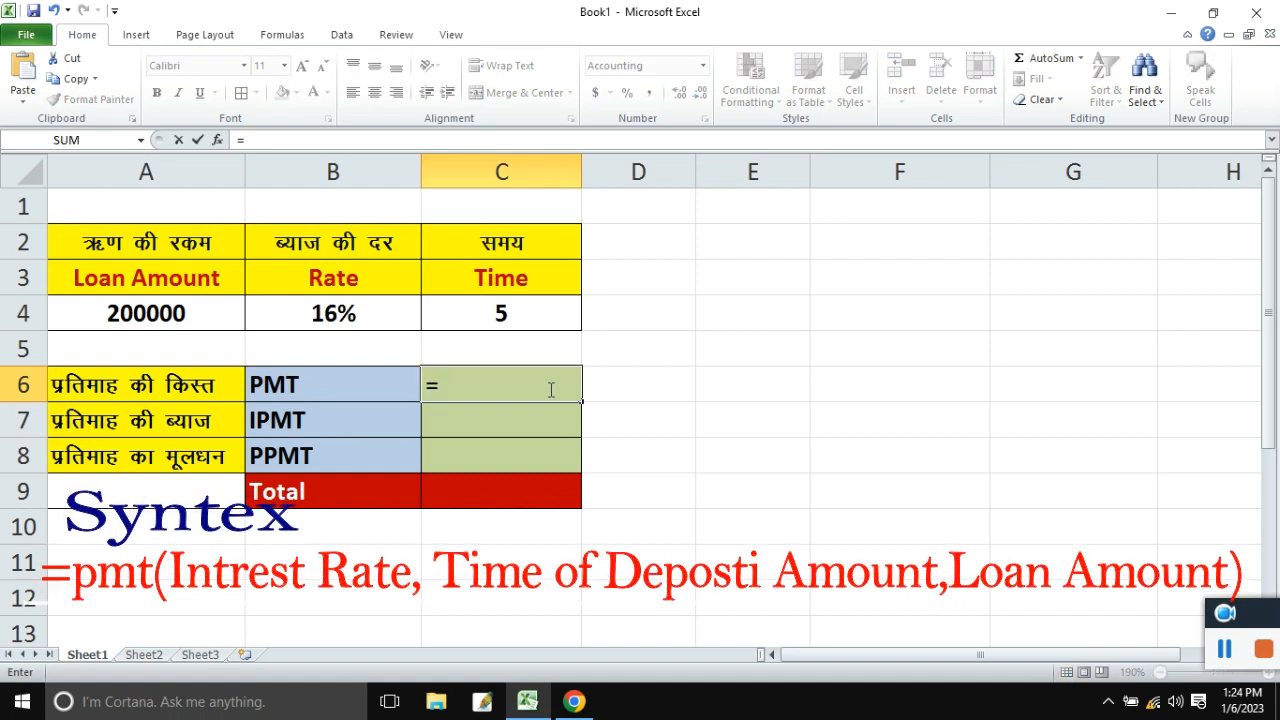
{"action": "type", "text": "pmt"}
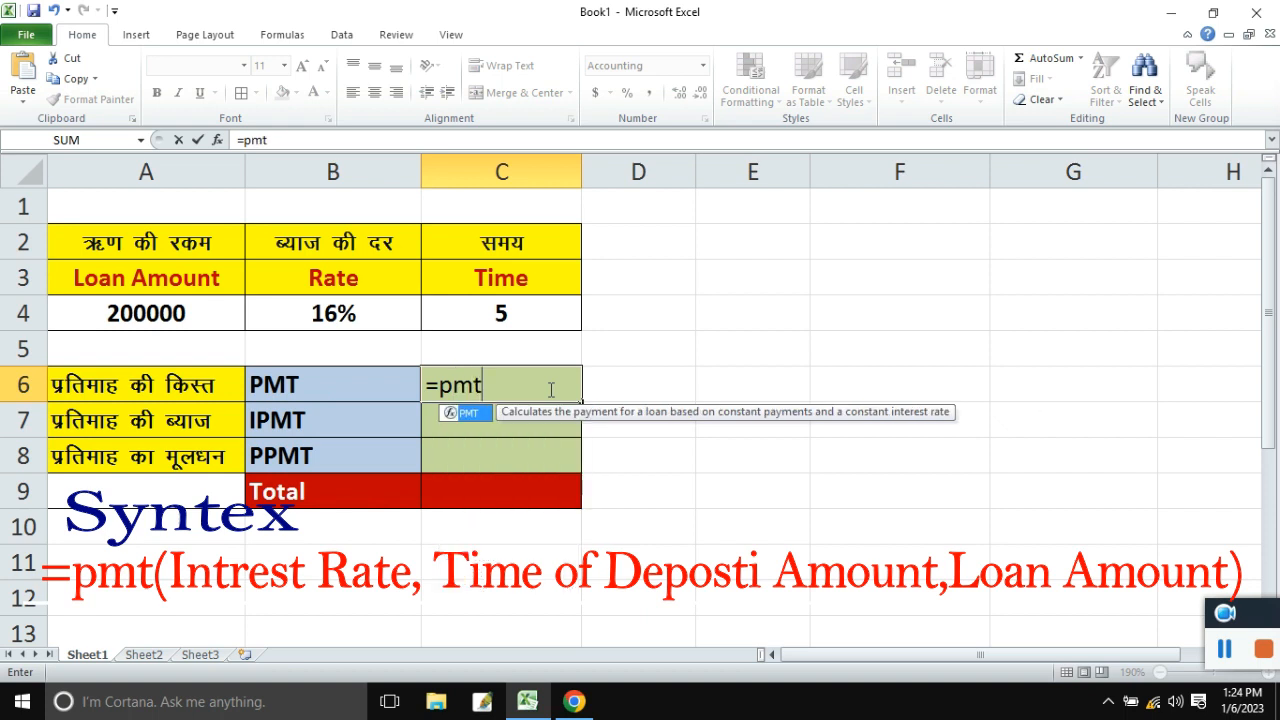
{"action": "key", "text": "Tab"}
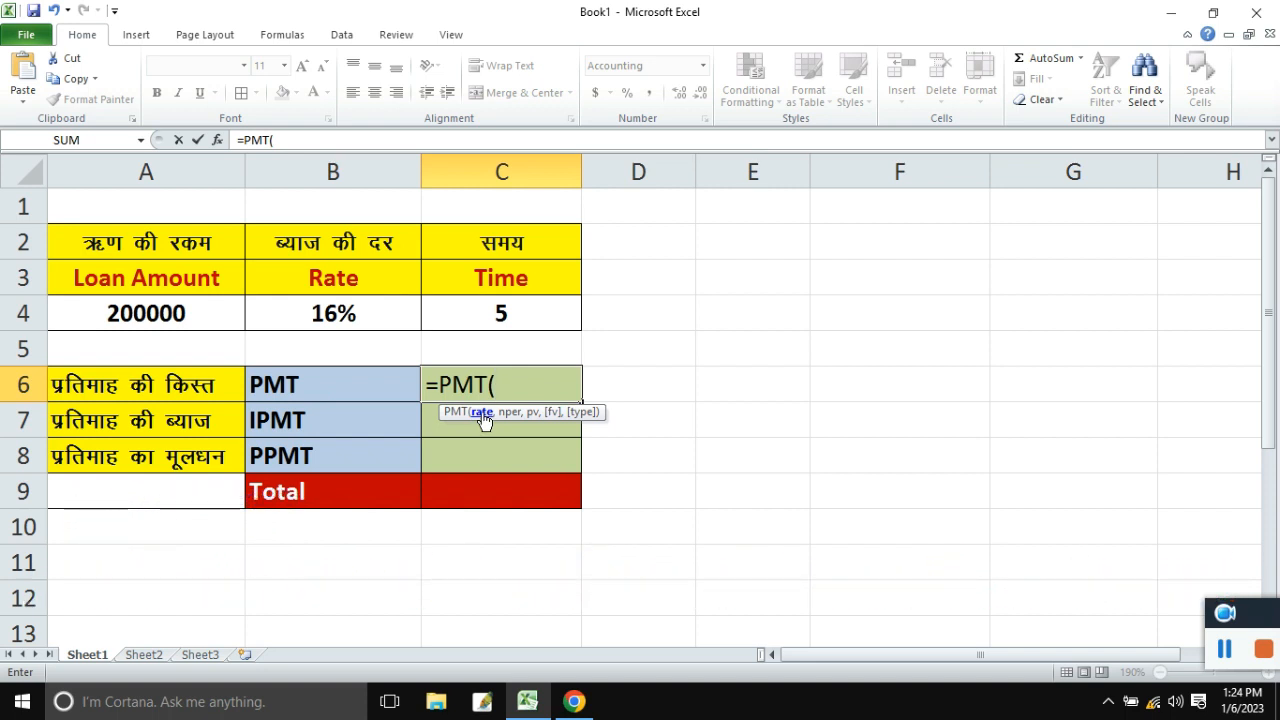
{"action": "left_click", "coordinate": [370, 320]}
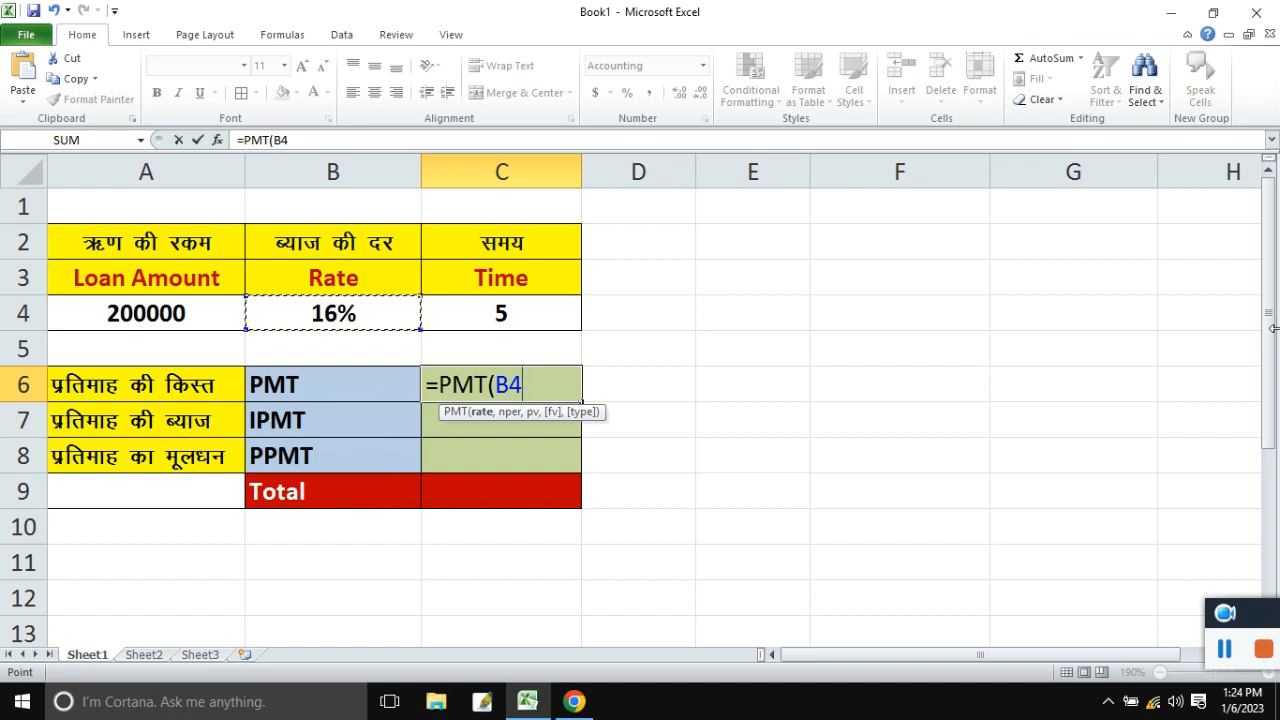
{"action": "type", "text": "/12"}
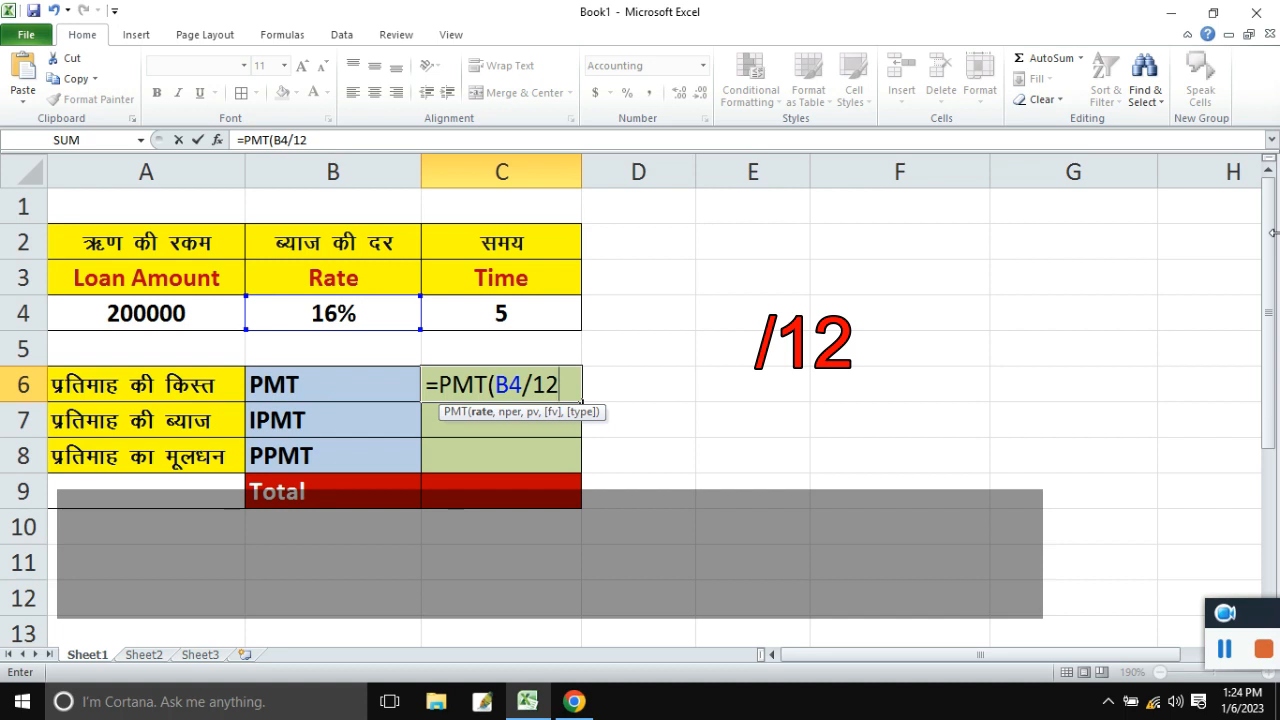
{"action": "type", "text": ","}
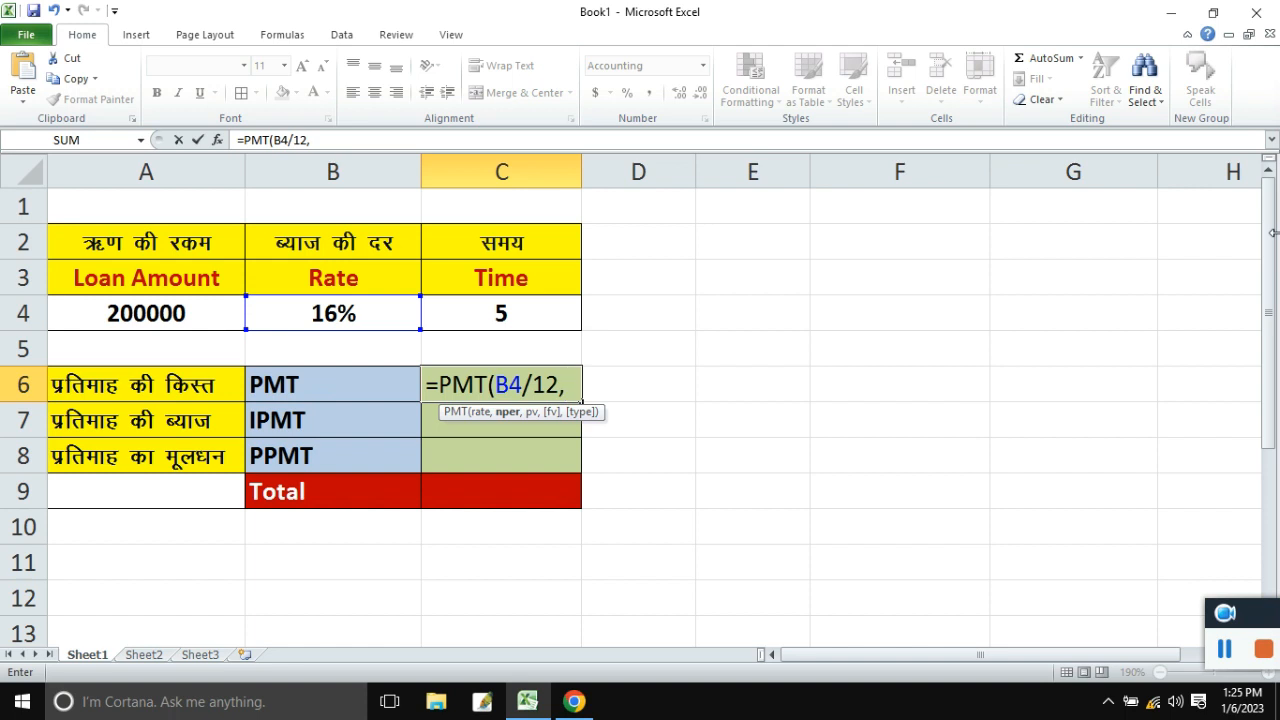
Complete the PMT formula in C6 with 5*12 periods and loan amount A4, giving =PMT(B4/12,5*12,A4).
{"action": "type", "text": "5"}
{"action": "type", "text": "*12"}
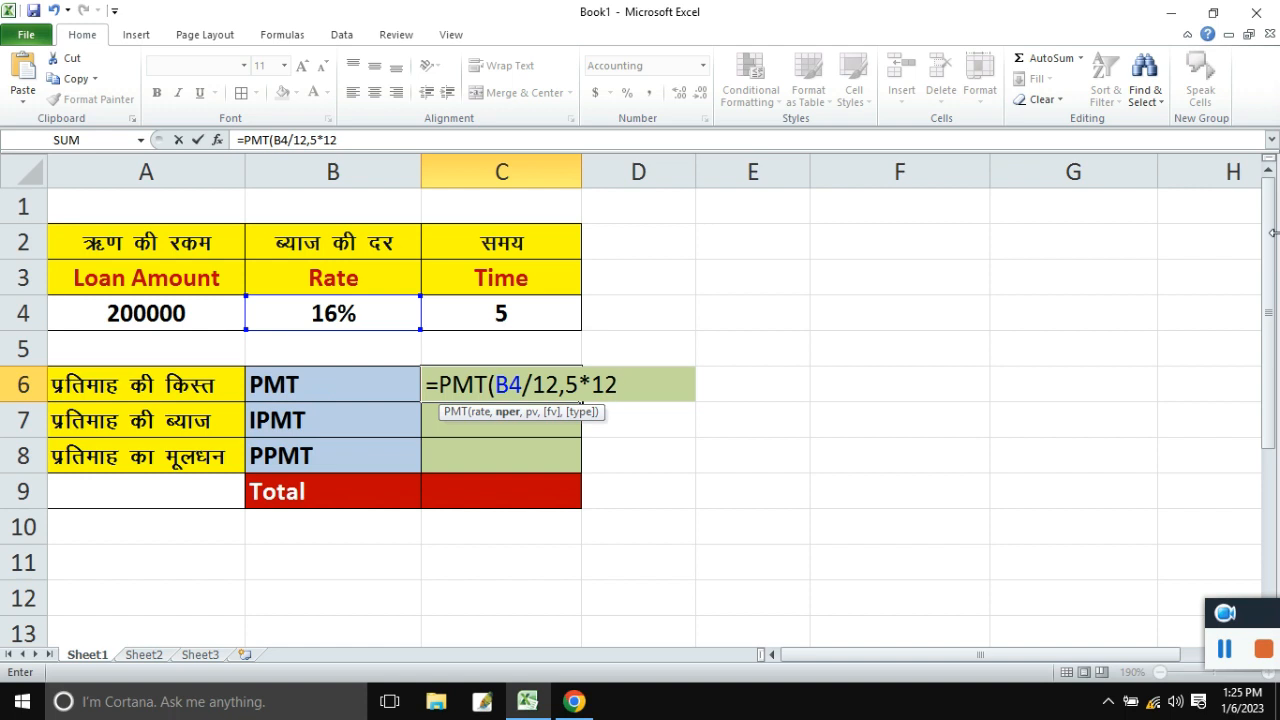
{"action": "type", "text": ","}
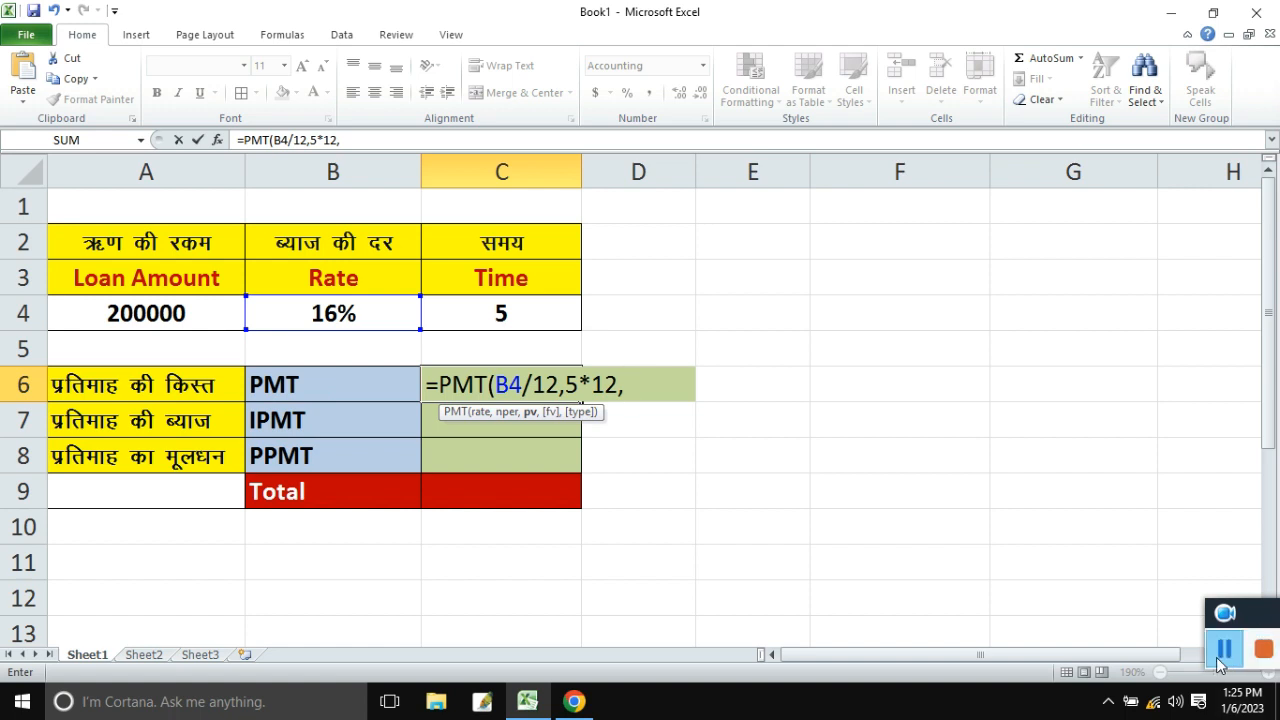
{"action": "left_click", "coordinate": [1221, 655]}
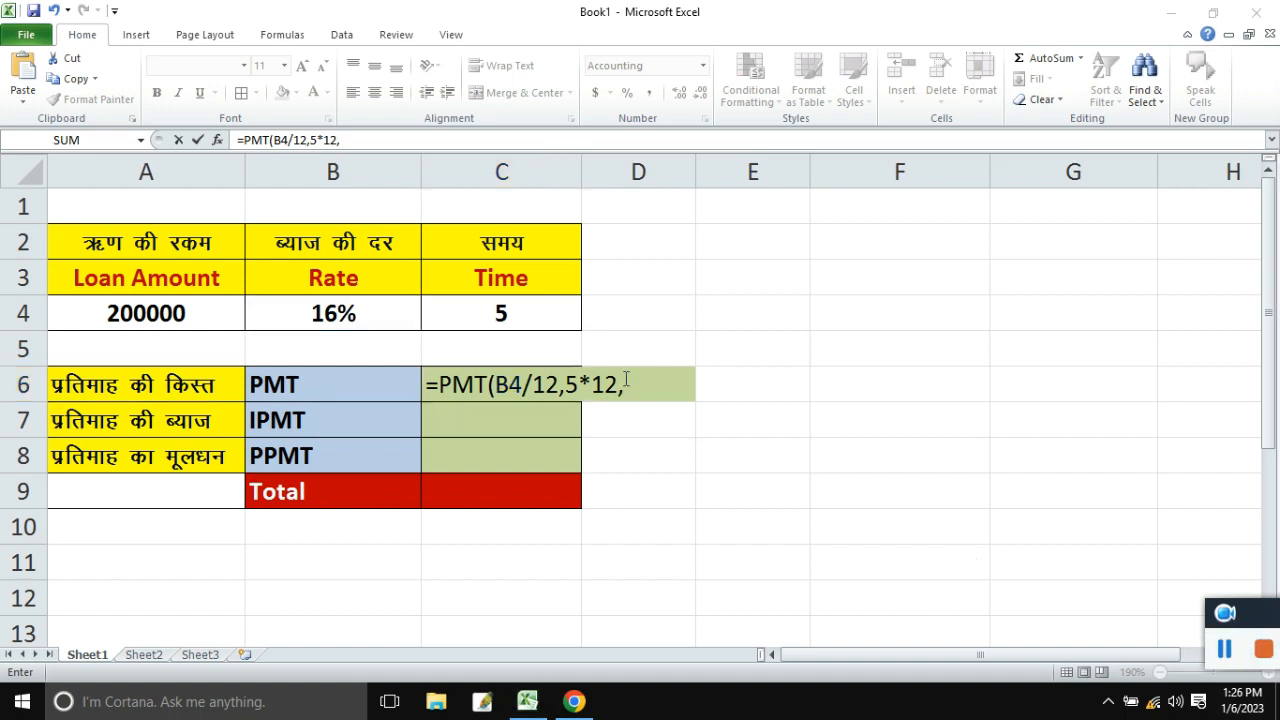
{"action": "left_click", "coordinate": [637, 381]}
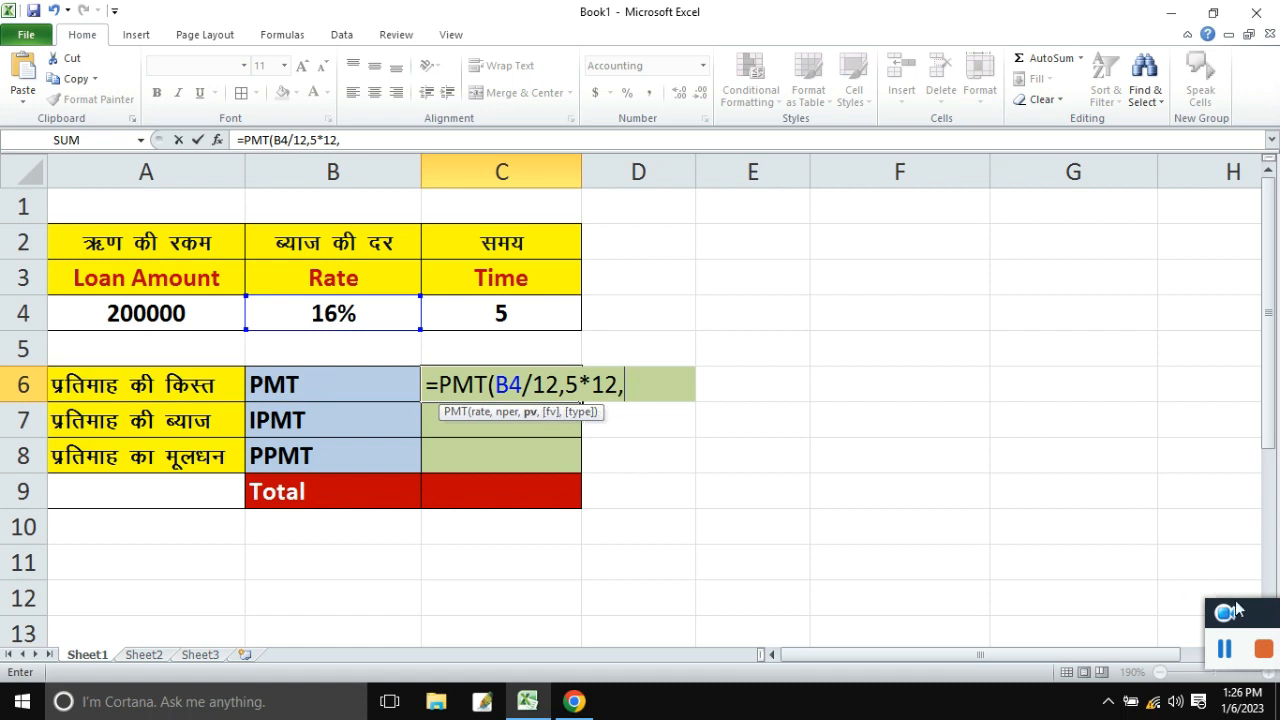
{"action": "left_click_drag", "start_coordinate": [1252, 611], "coordinate": [1279, 617]}
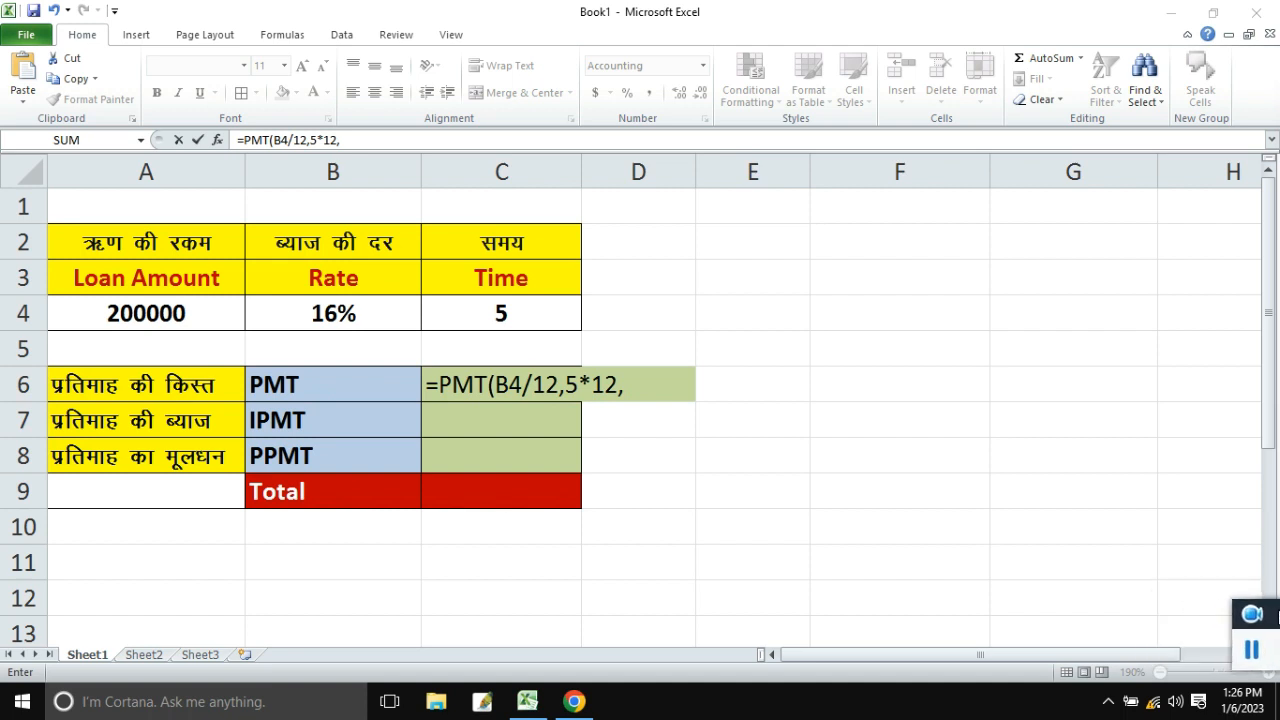
{"action": "left_click", "coordinate": [114, 318]}
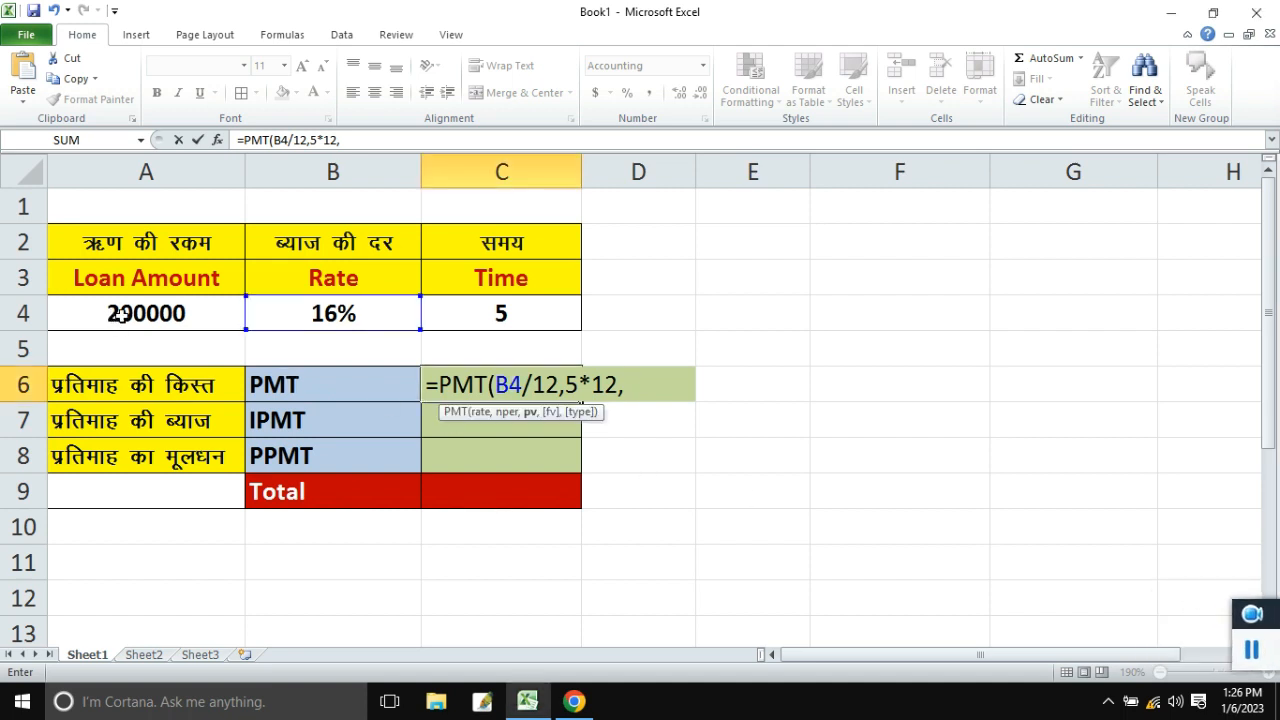
{"action": "left_click", "coordinate": [118, 314]}
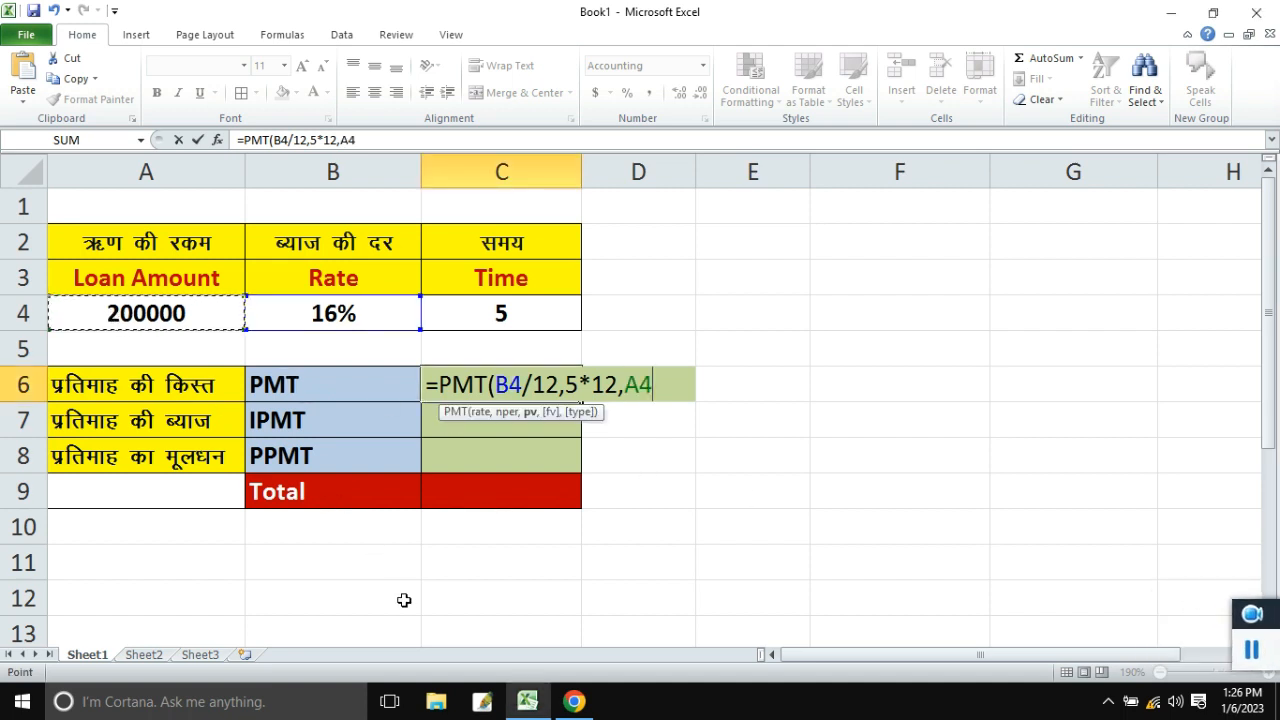
{"action": "type", "text": ")"}
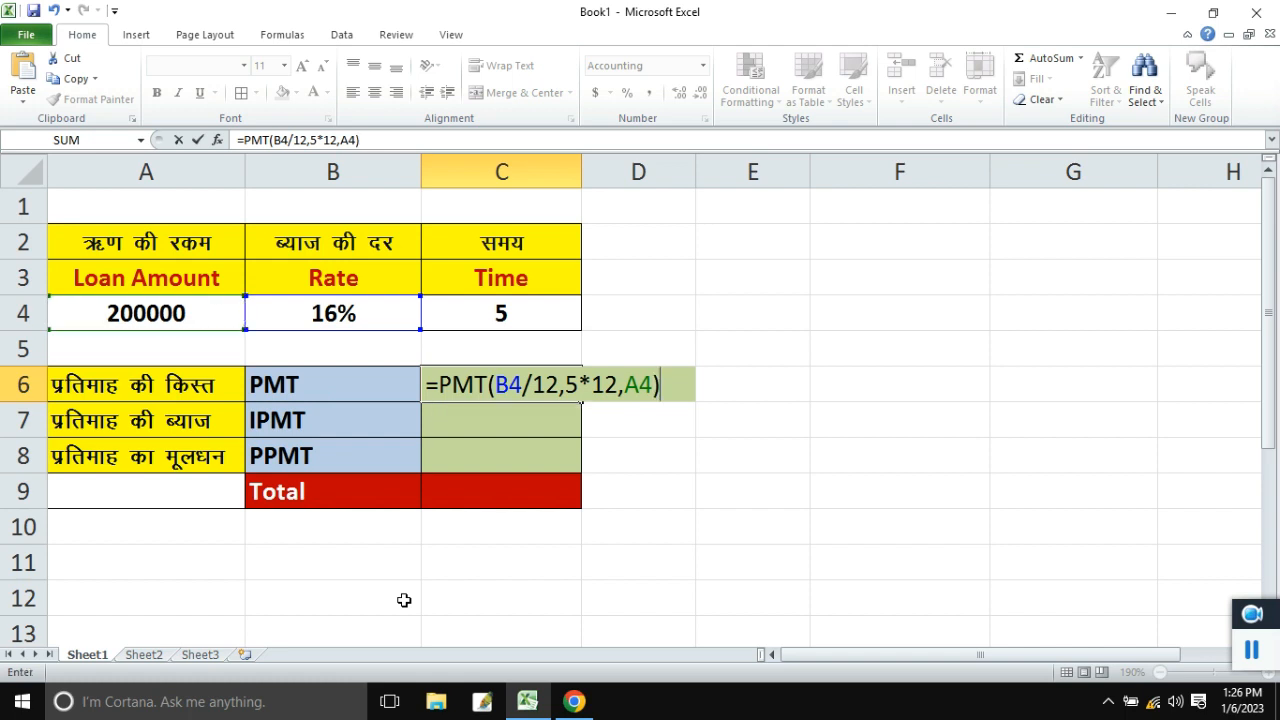
{"action": "key", "text": "Return"}
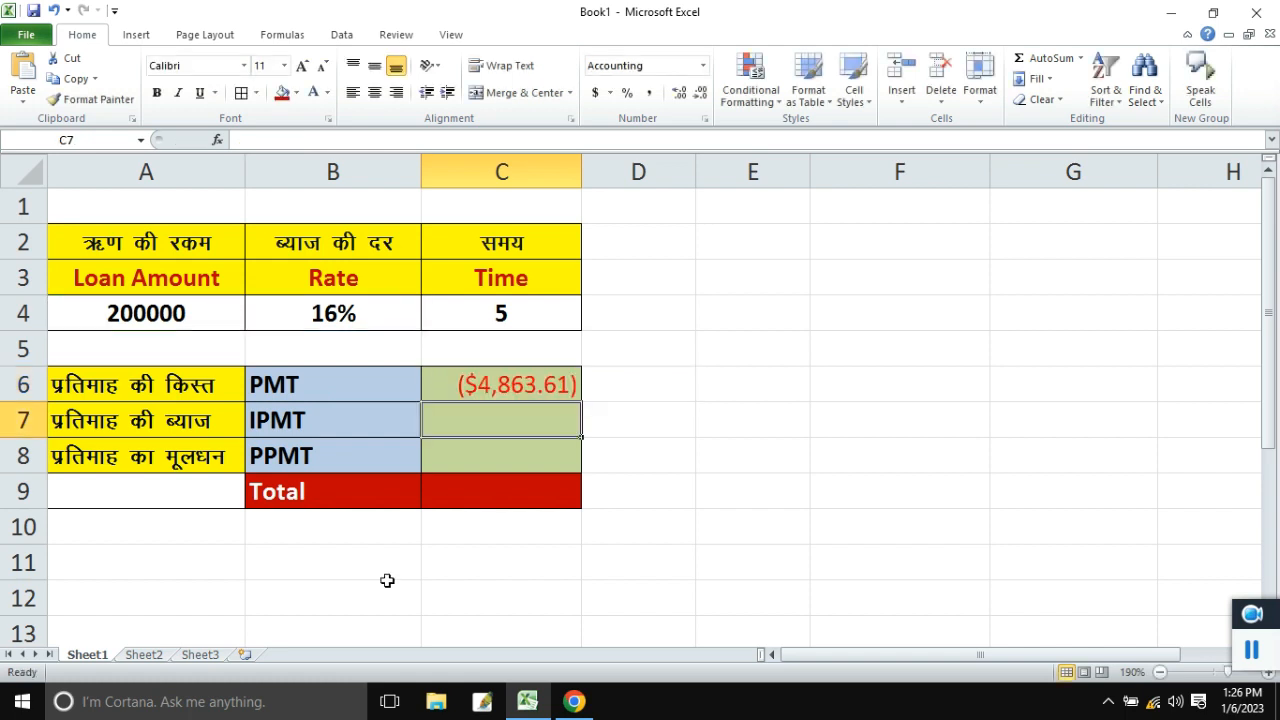
Apply the comma number style to the PMT result in C6, removing its dollar sign.
{"action": "left_click", "coordinate": [492, 395]}
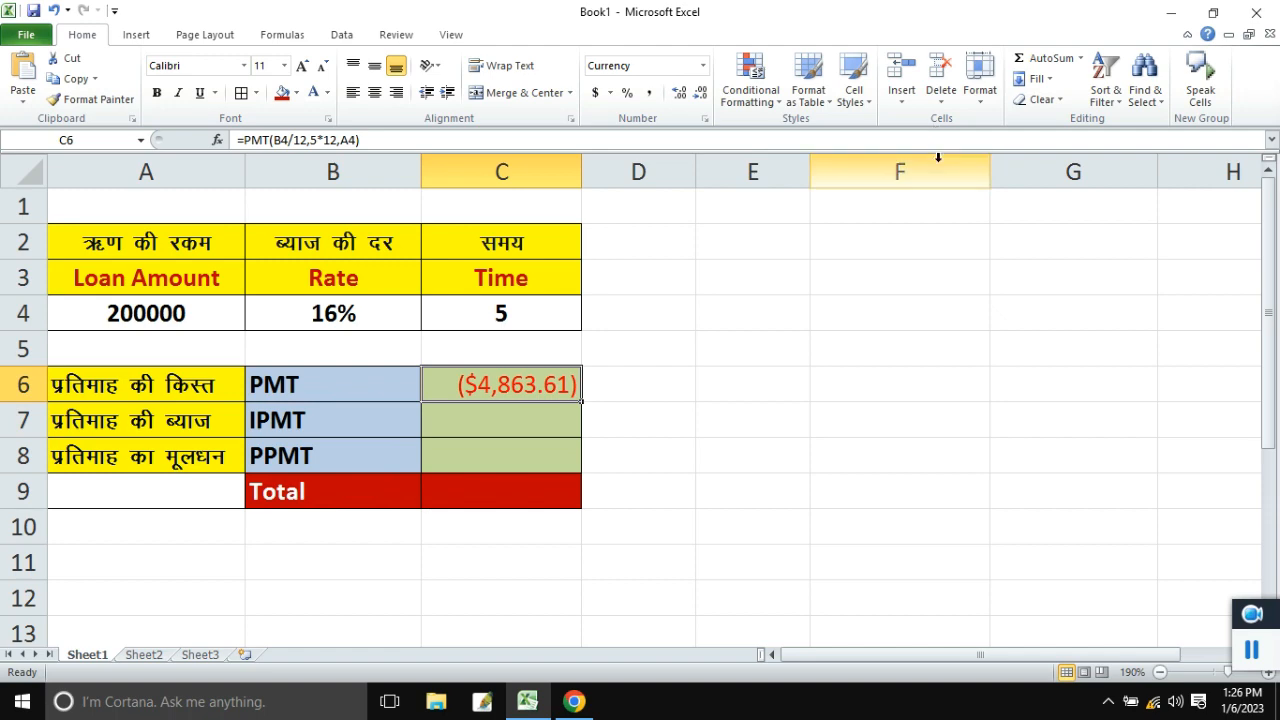
{"action": "key", "text": "ctrl+2"}
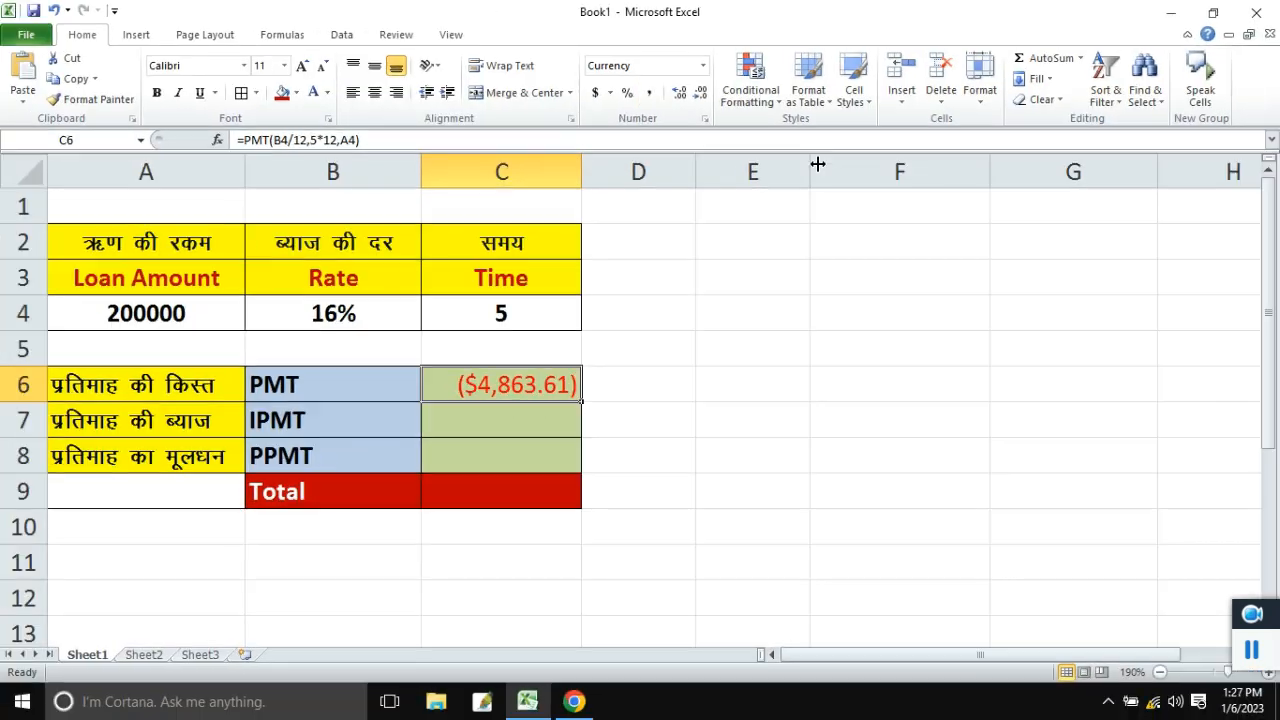
{"action": "double_click", "coordinate": [553, 384]}
{"action": "key", "text": "ctrl+Return"}
{"action": "left_click", "coordinate": [649, 93]}
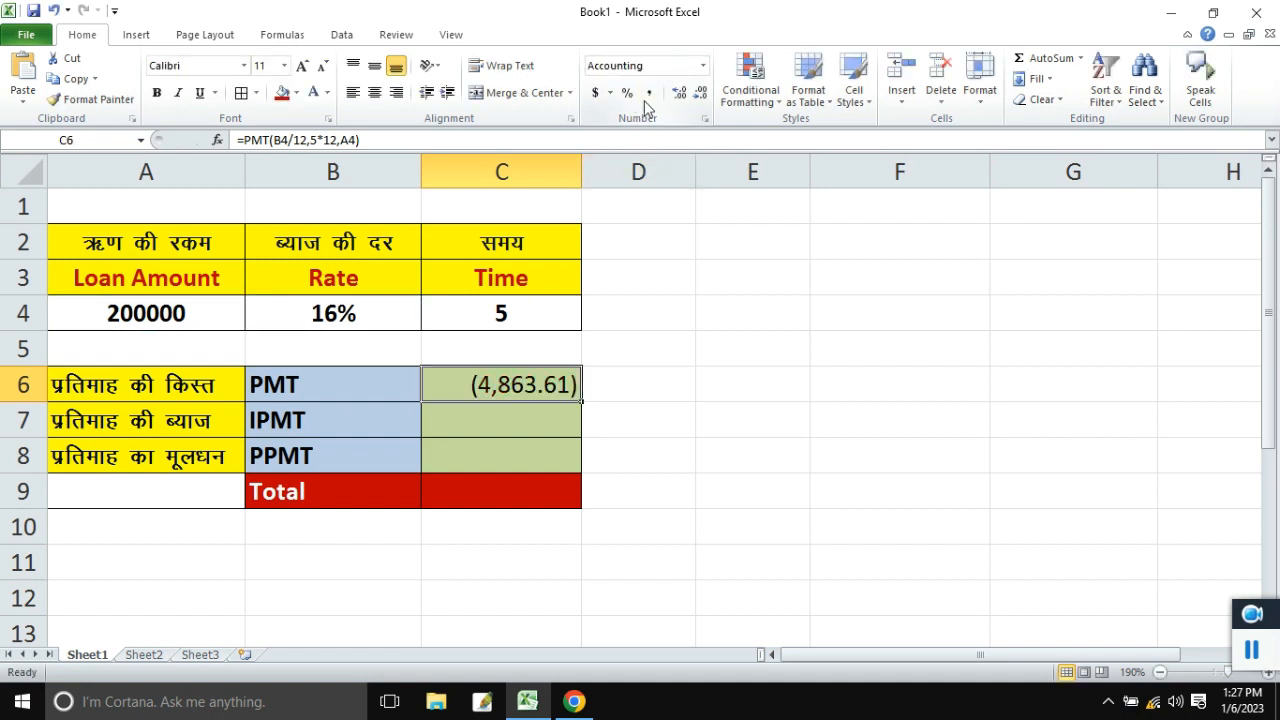
{"action": "left_click", "coordinate": [621, 376]}
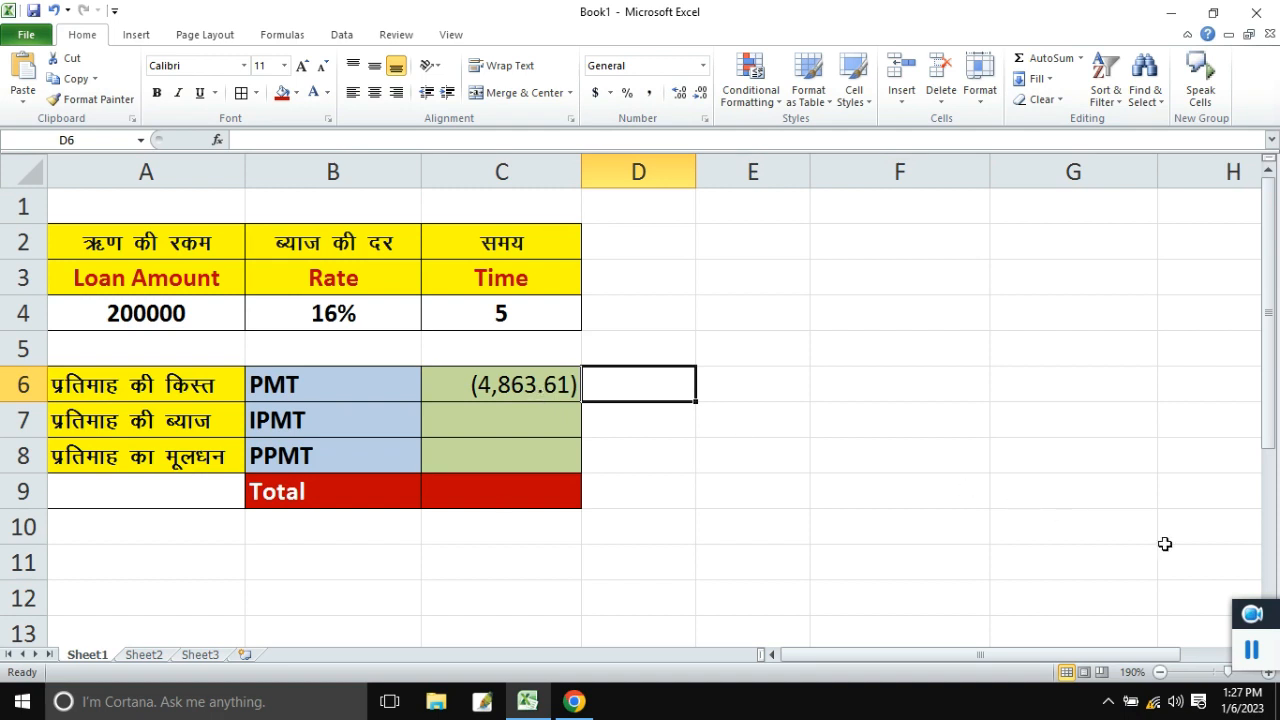
Begin an IPMT formula in cell C7 with the monthly interest rate B4/12 as its first argument.
{"action": "left_click", "coordinate": [440, 428]}
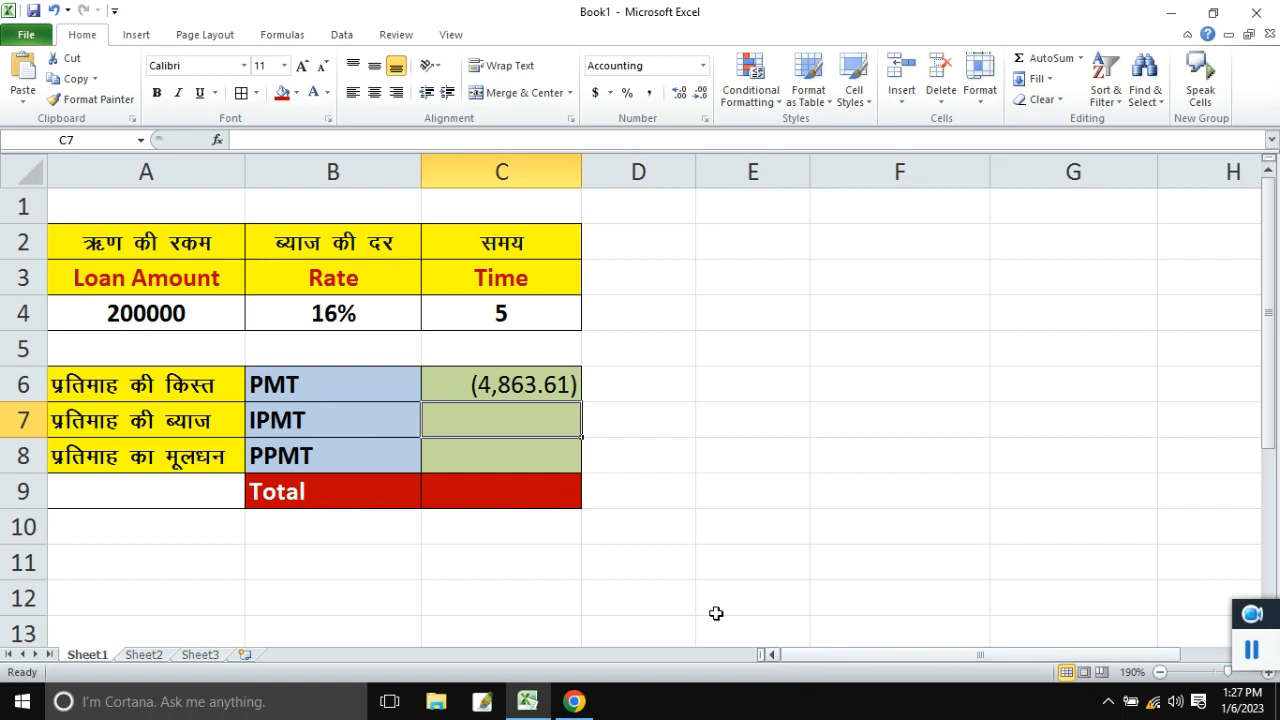
{"action": "left_click", "coordinate": [506, 386]}
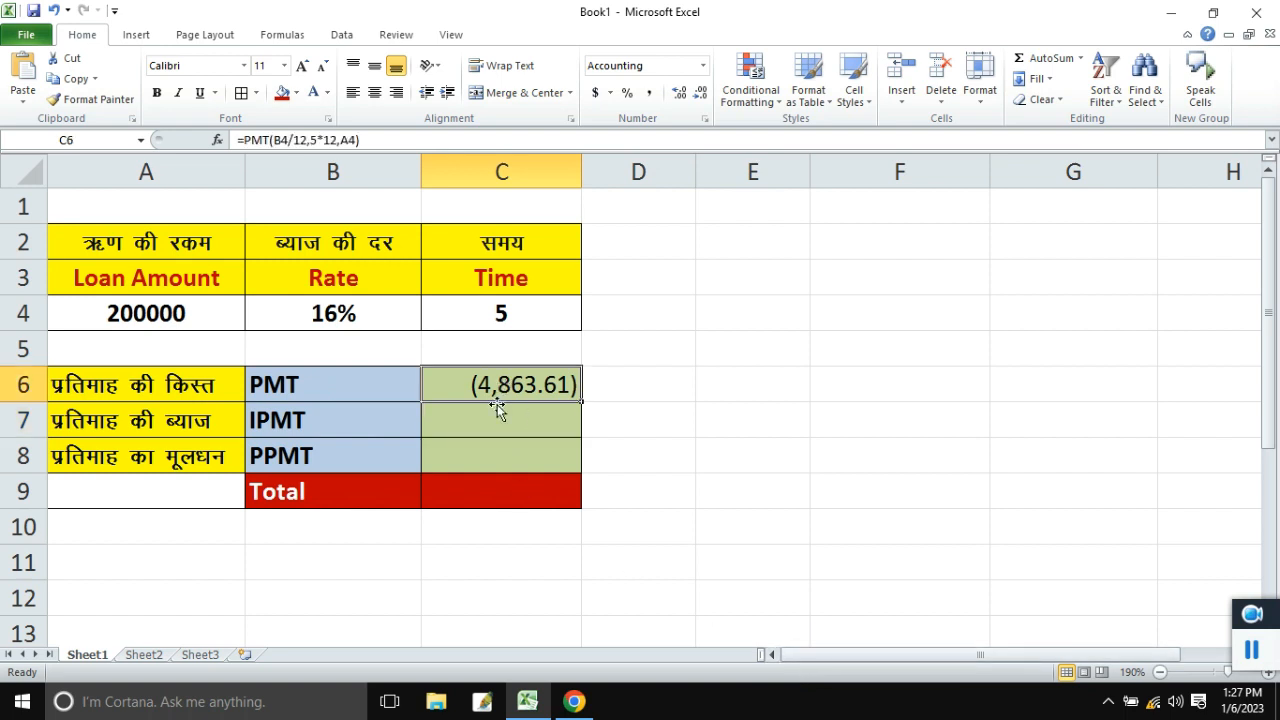
{"action": "left_click", "coordinate": [496, 418]}
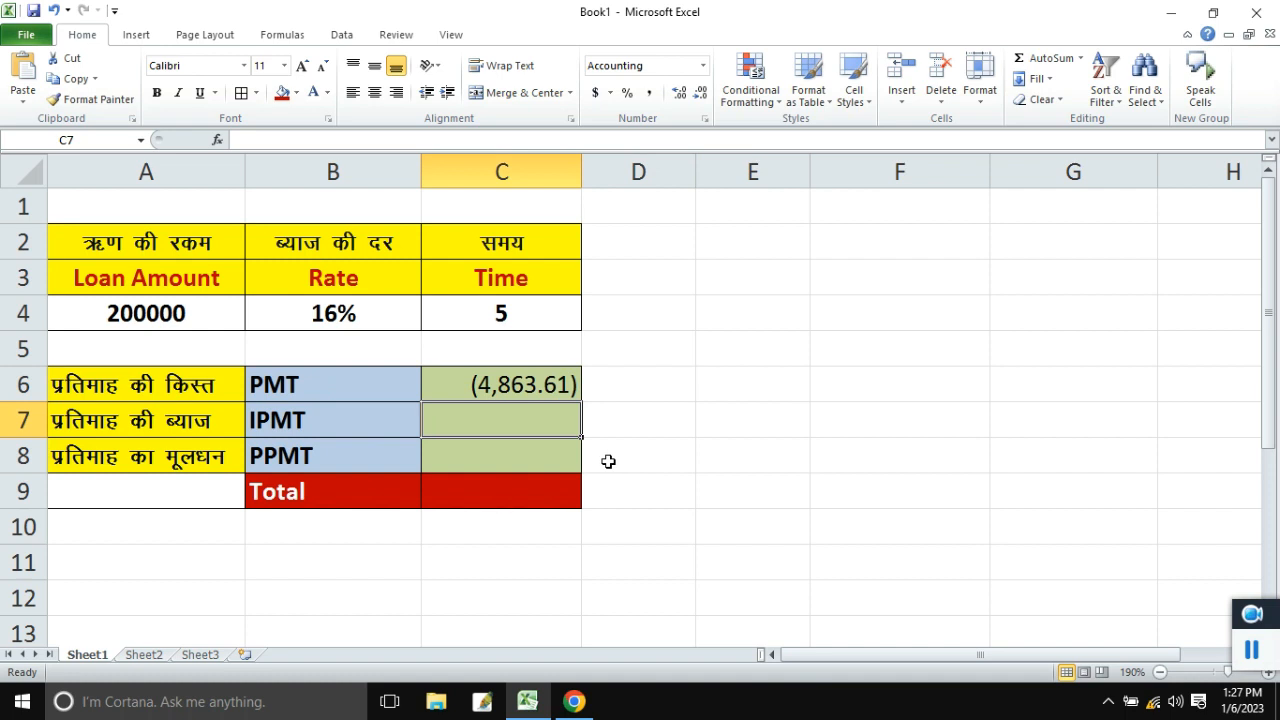
{"action": "type", "text": "="}
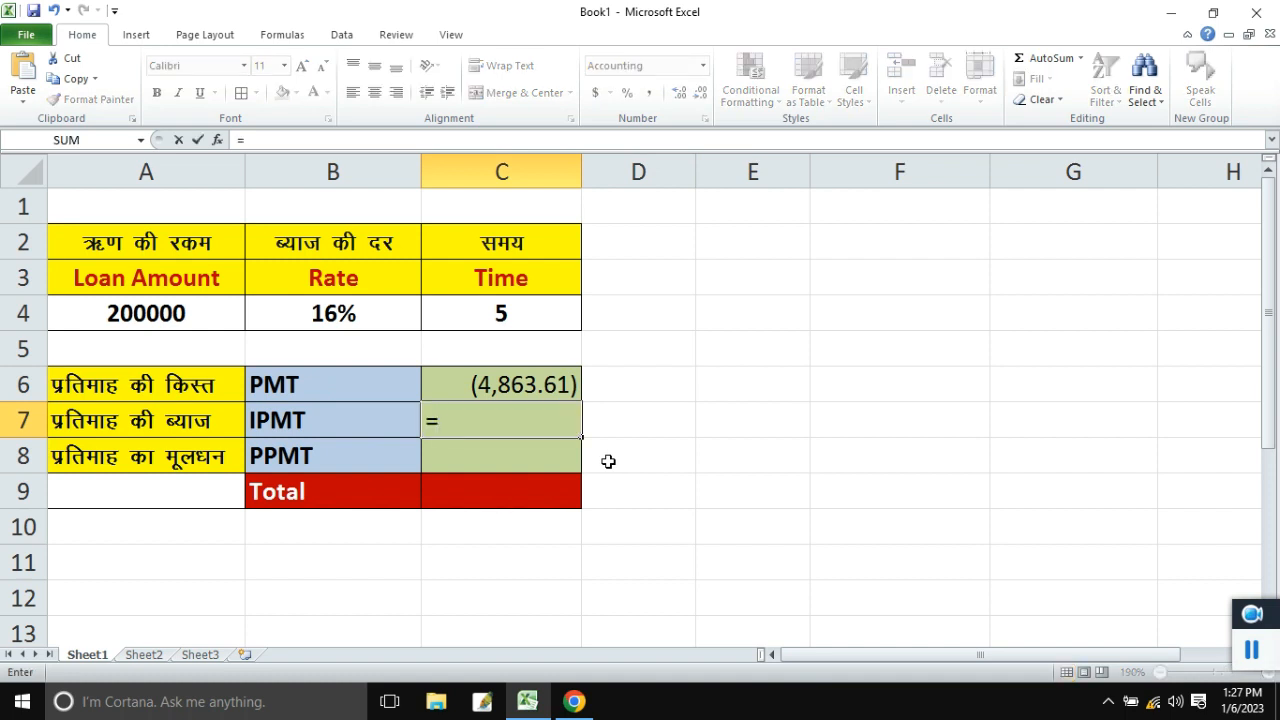
{"action": "type", "text": "ipmt"}
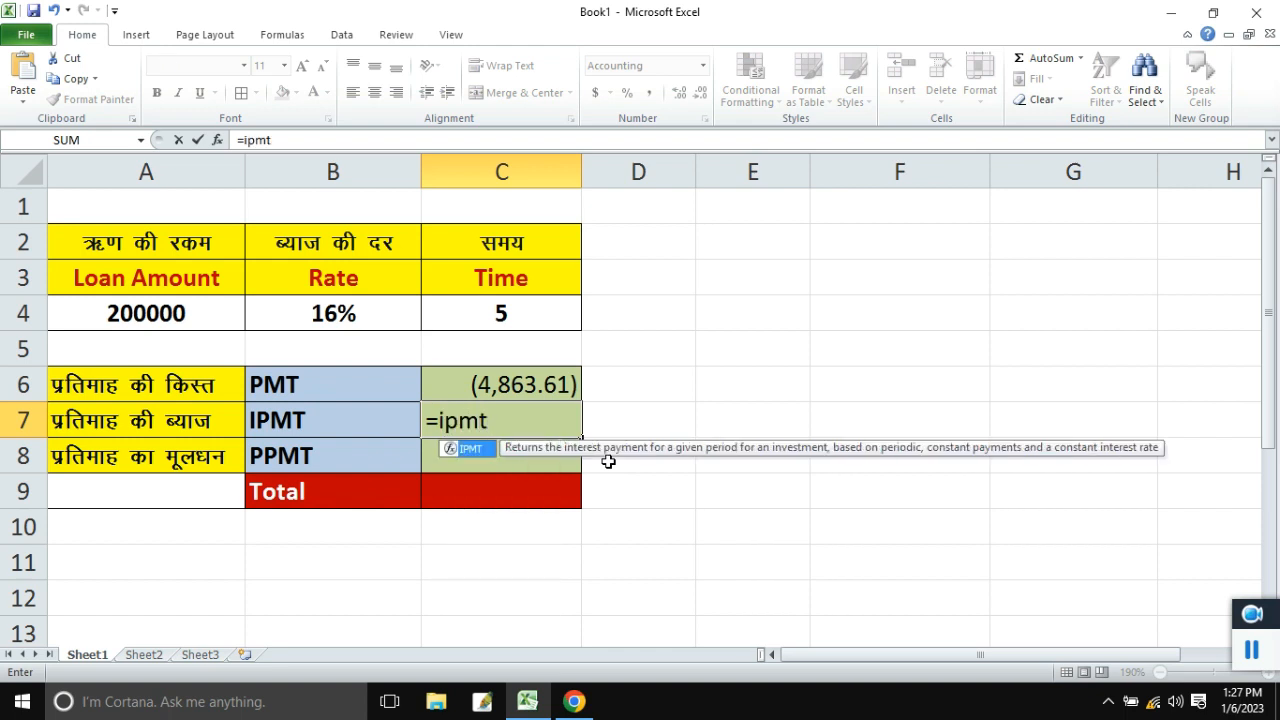
{"action": "key", "text": "Tab"}
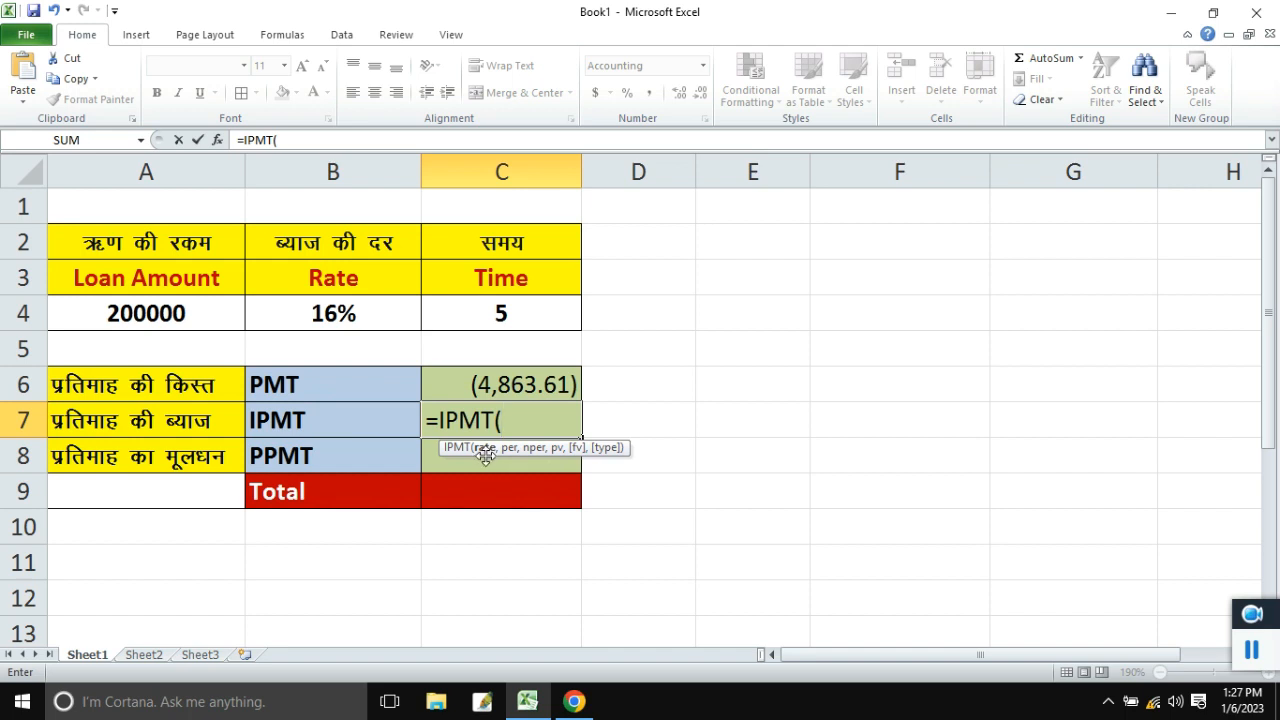
{"action": "left_click", "coordinate": [357, 318]}
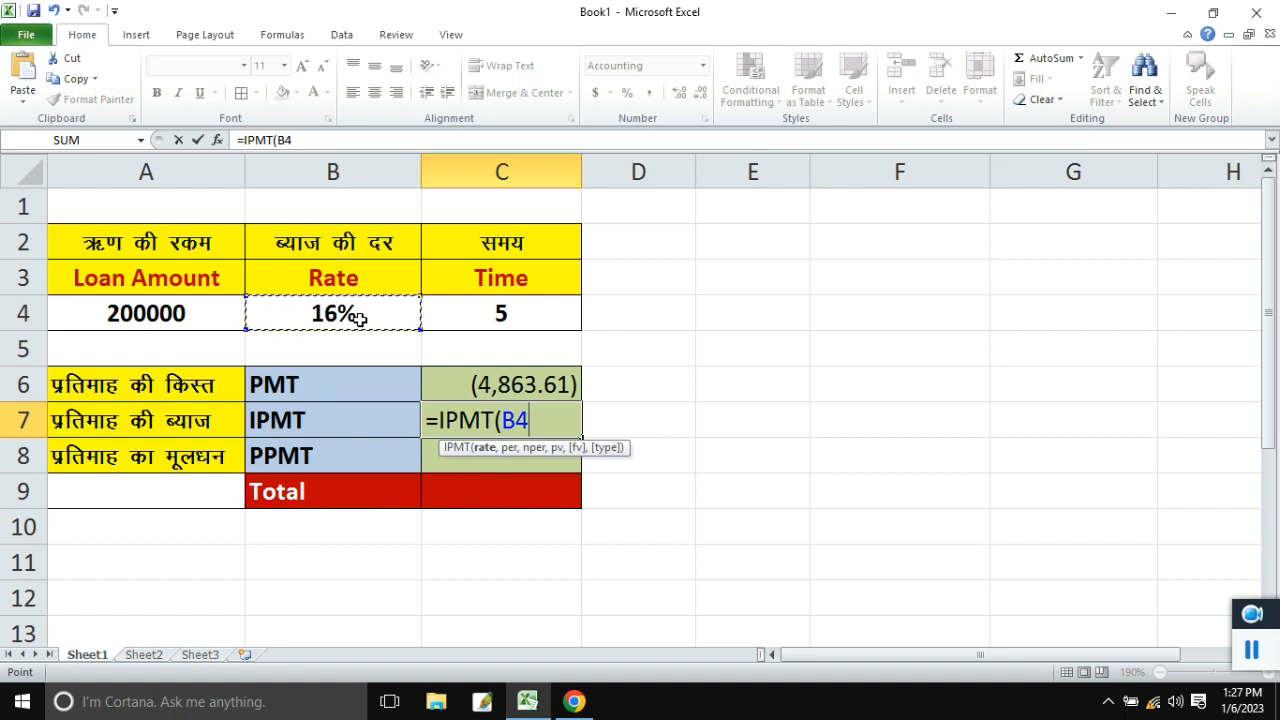
{"action": "type", "text": "/12"}
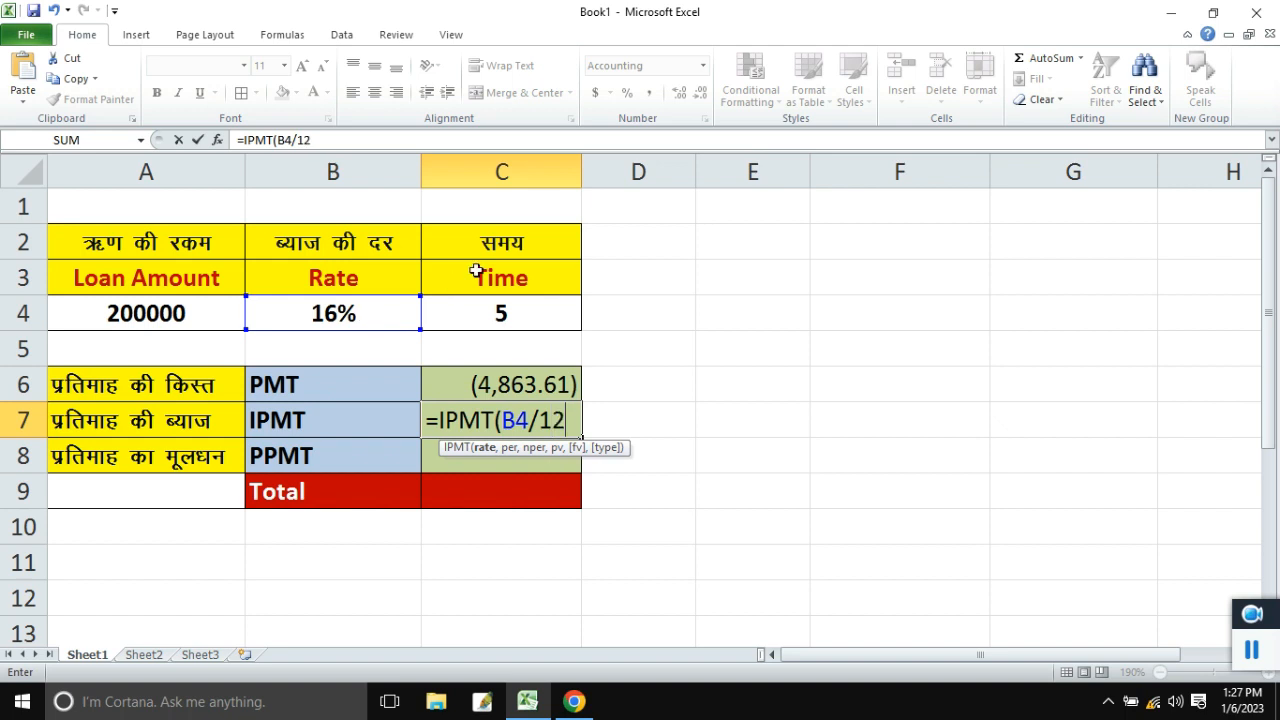
Complete the IPMT formula in C7 with period 1, C4*12 total periods and loan amount A4, giving =IPMT(B4/12,1,C4*12,A4).
{"action": "type", "text": ","}
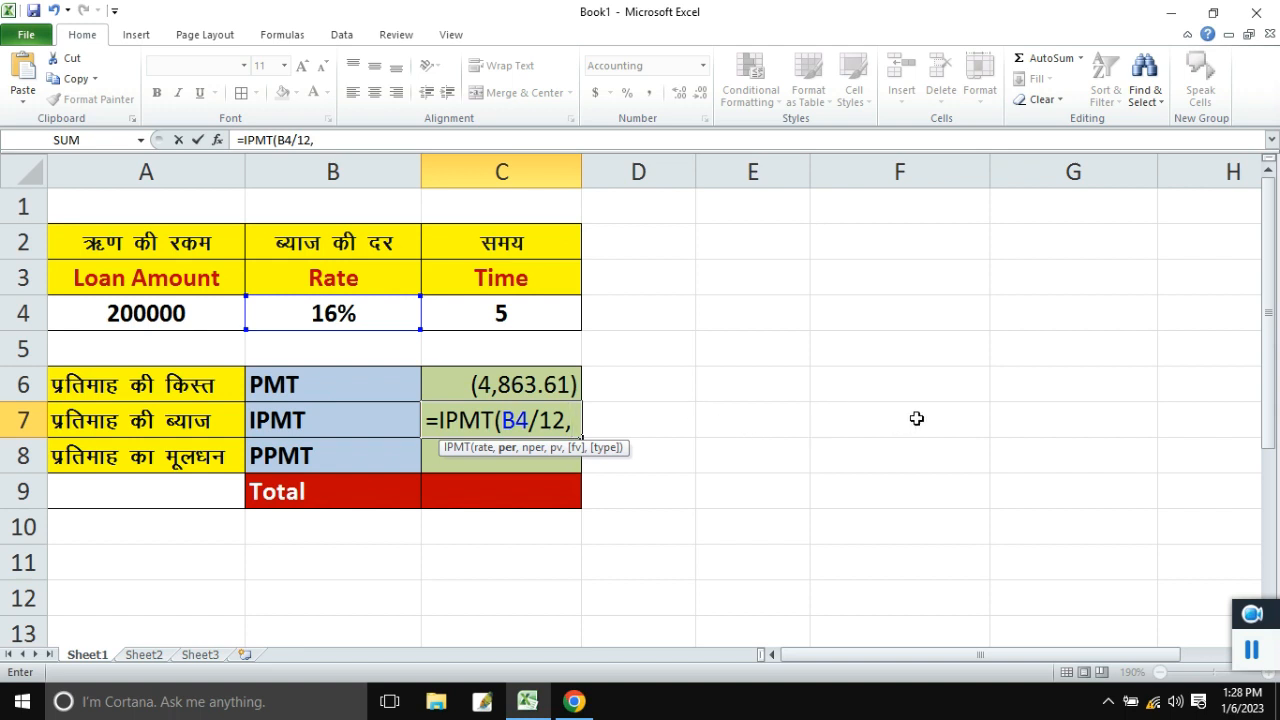
{"action": "type", "text": "1"}
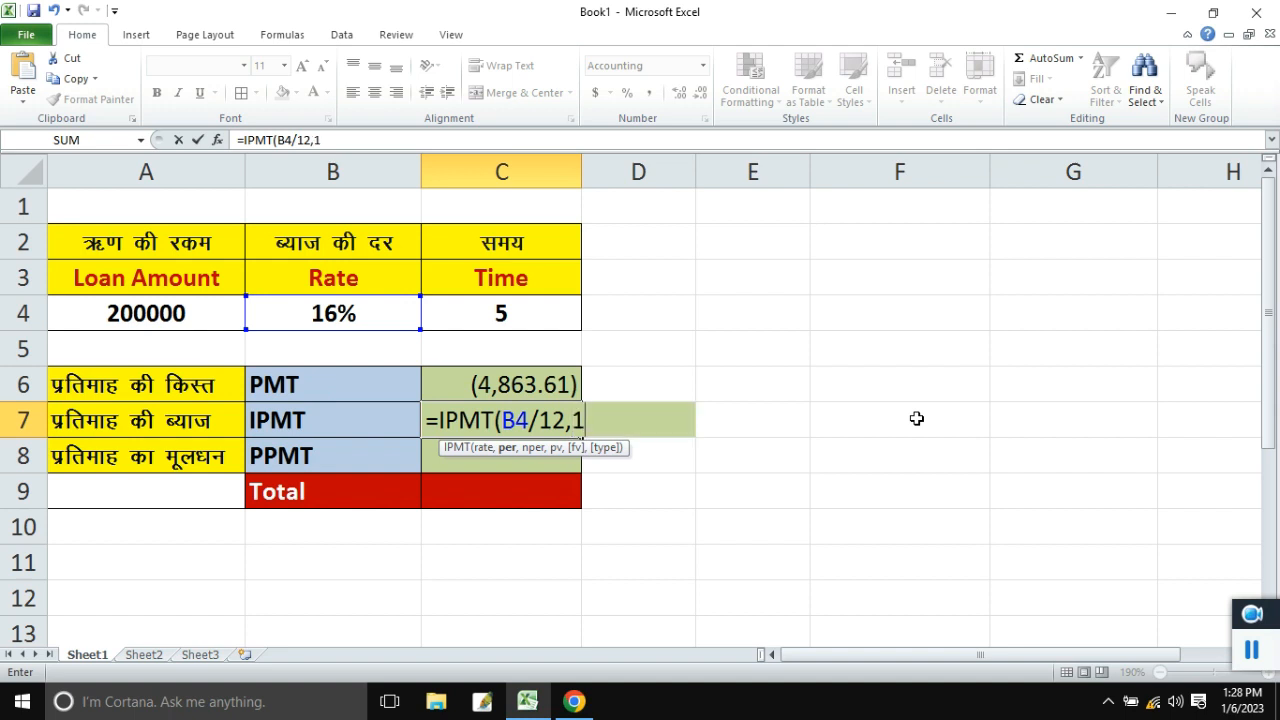
{"action": "type", "text": ","}
{"action": "left_click", "coordinate": [528, 320]}
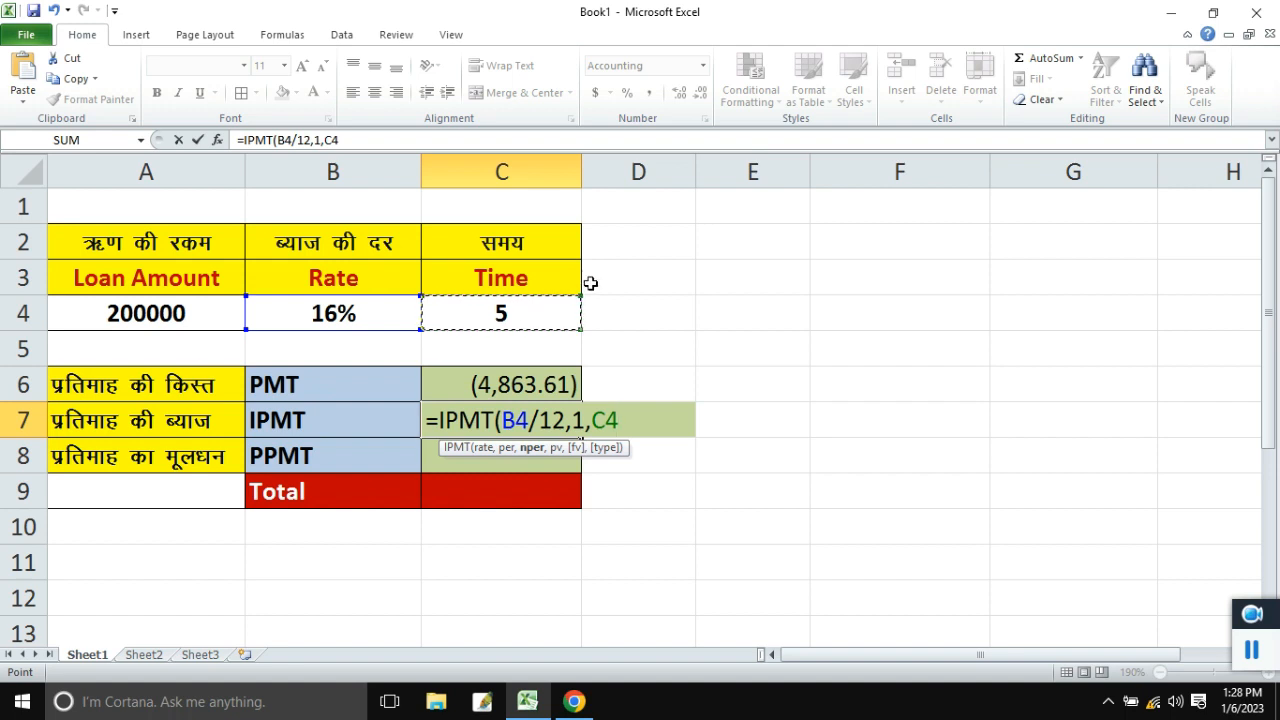
{"action": "type", "text": "*12"}
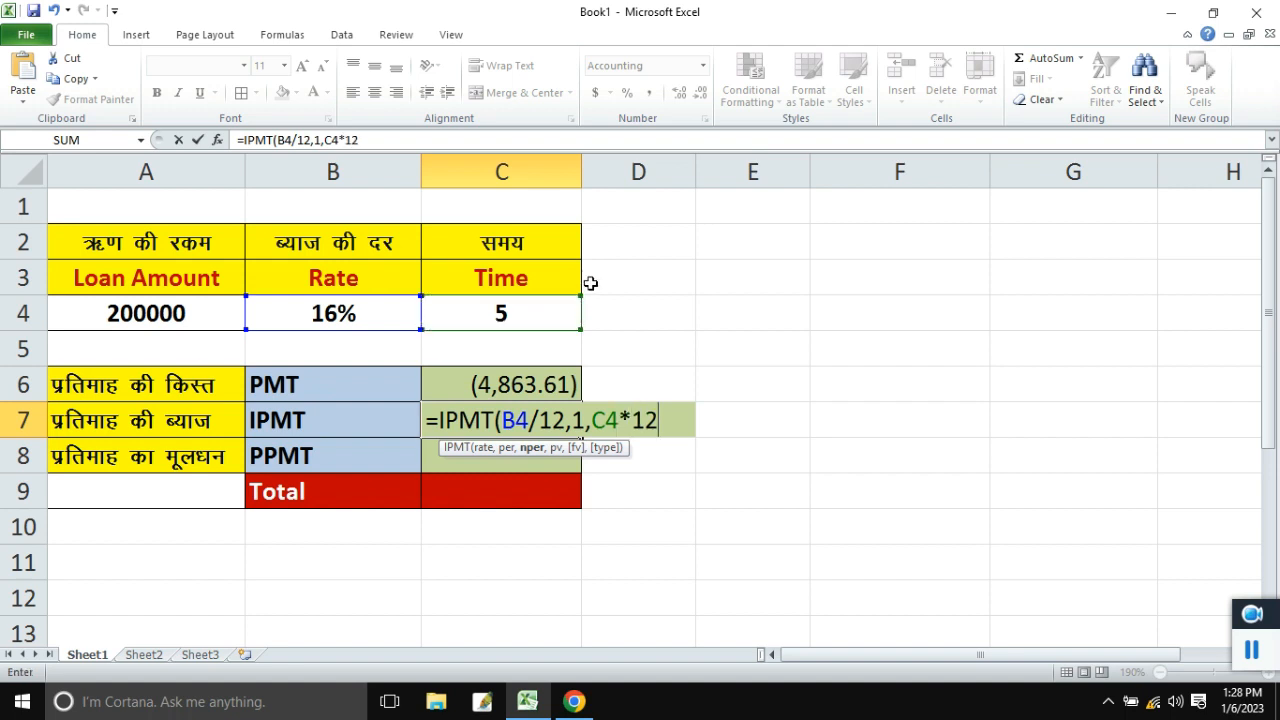
{"action": "type", "text": ","}
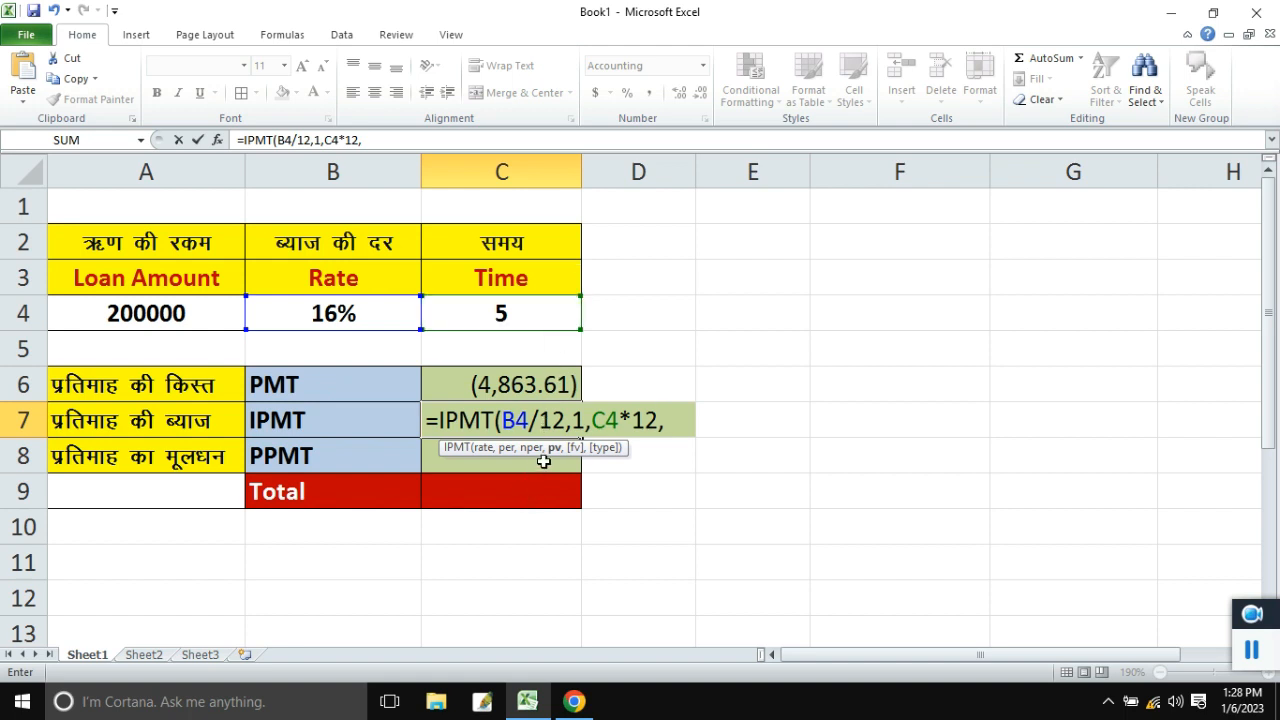
{"action": "left_click", "coordinate": [188, 314]}
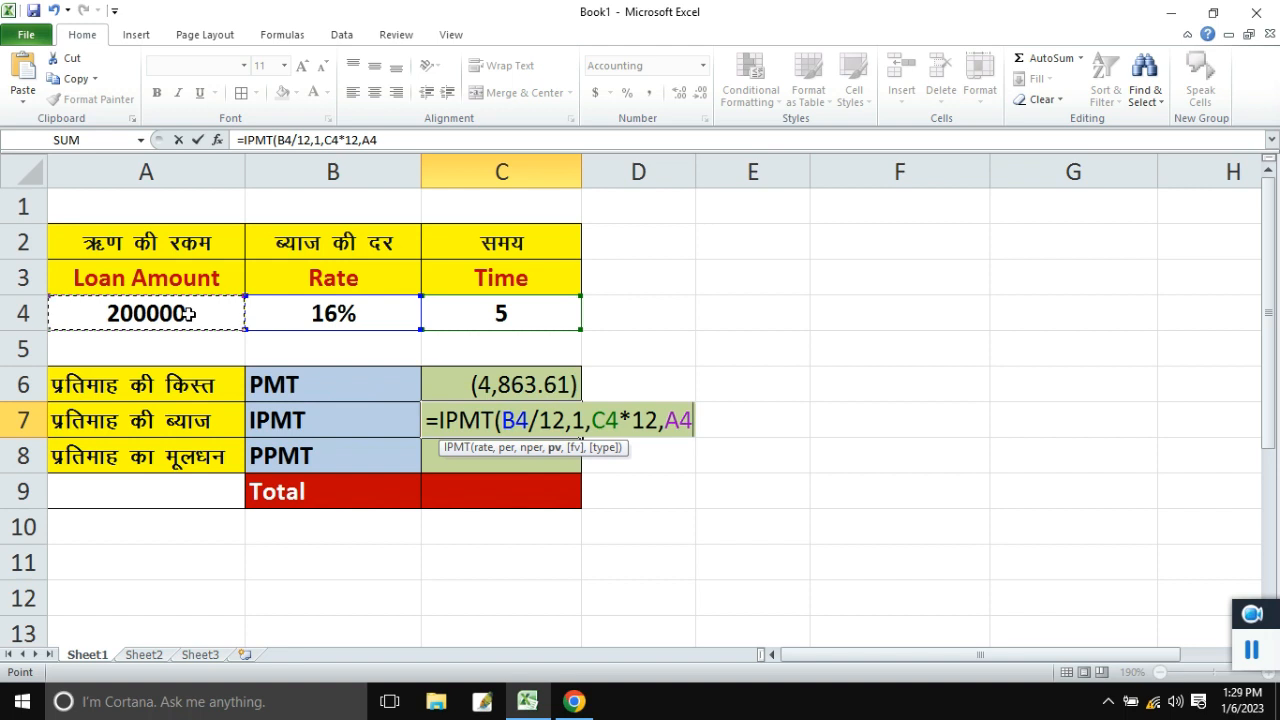
{"action": "type", "text": ")"}
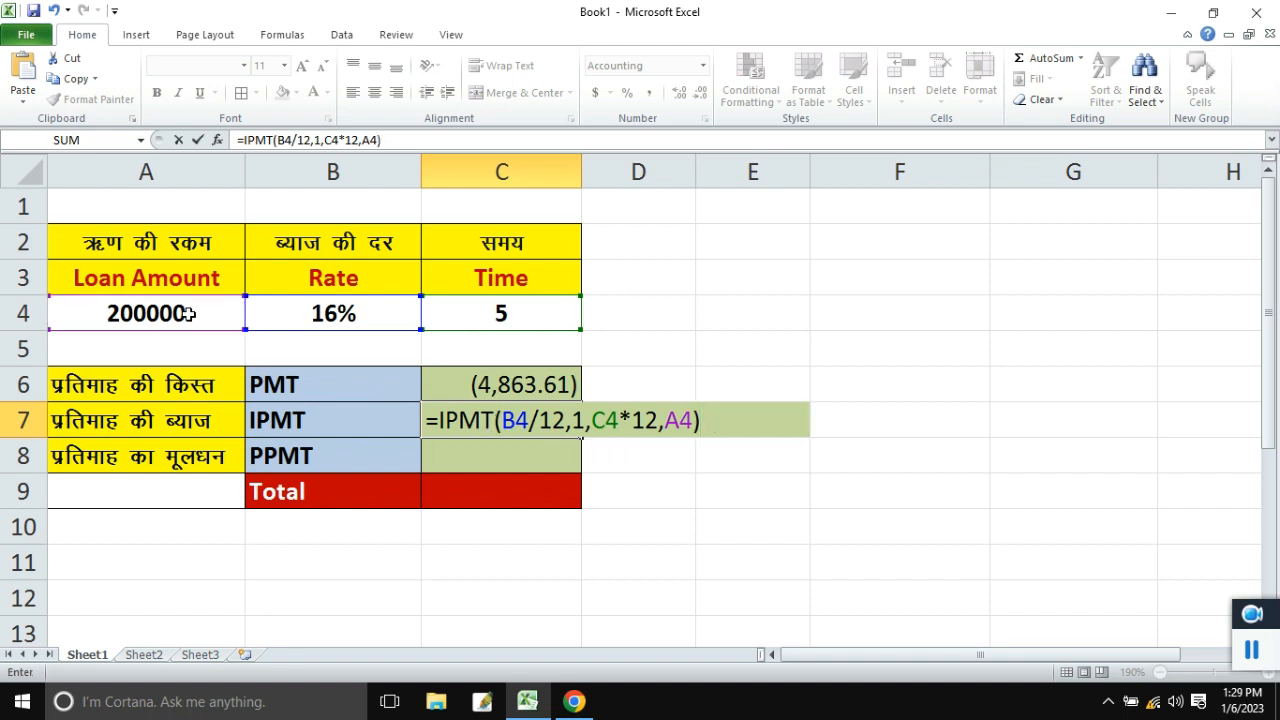
{"action": "key", "text": "Return"}
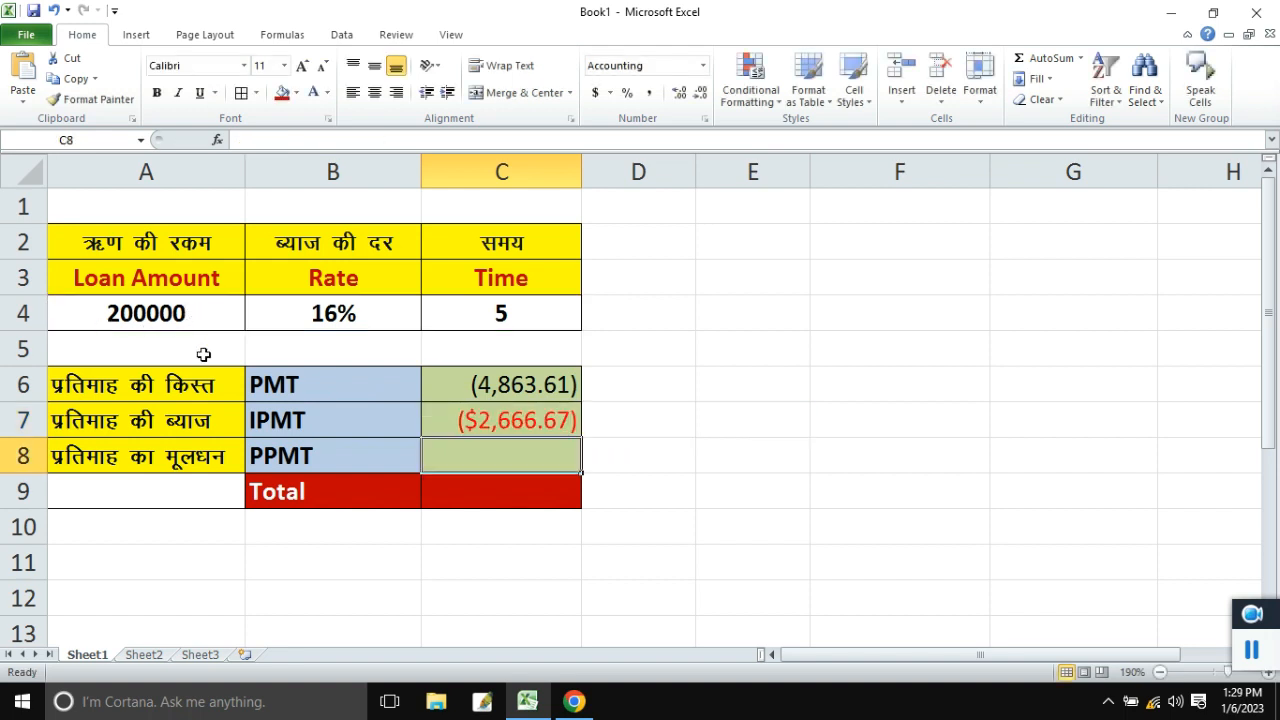
Apply the comma number style to the IPMT result in C7.
{"action": "left_click", "coordinate": [470, 424]}
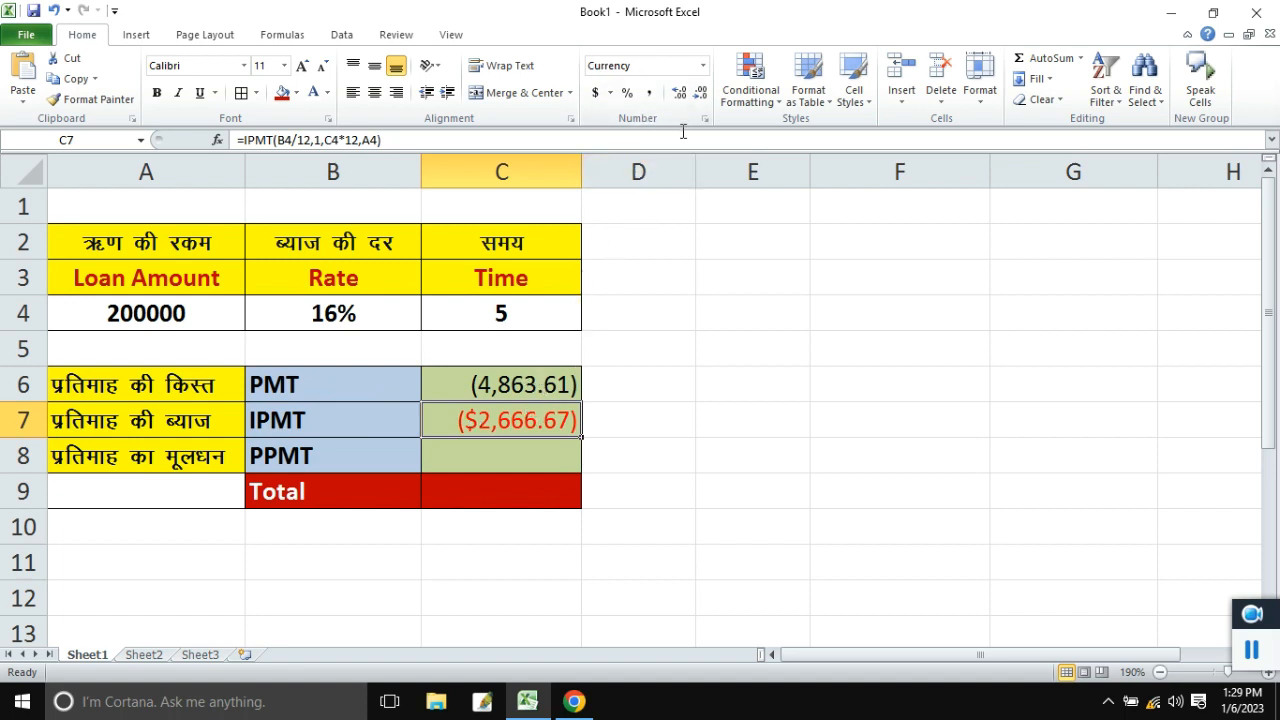
{"action": "left_click", "coordinate": [649, 92]}
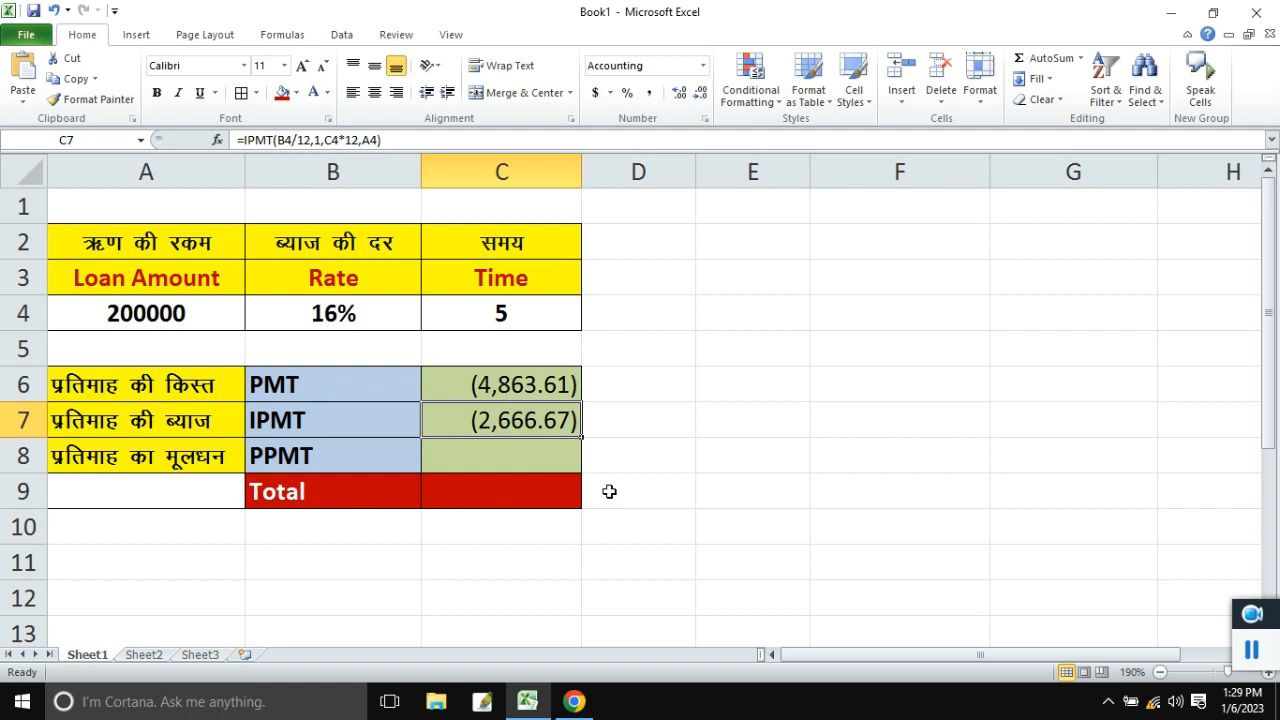
{"action": "left_click", "coordinate": [530, 455]}
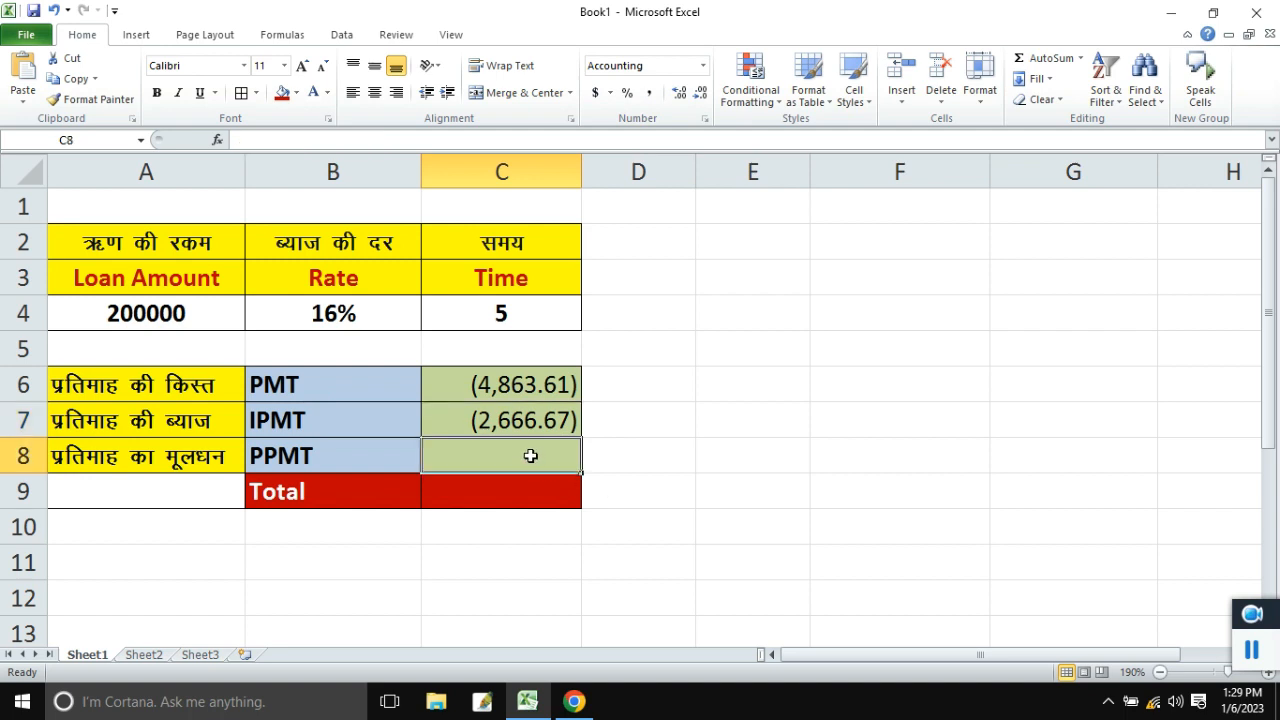
{"action": "left_click", "coordinate": [1250, 652]}
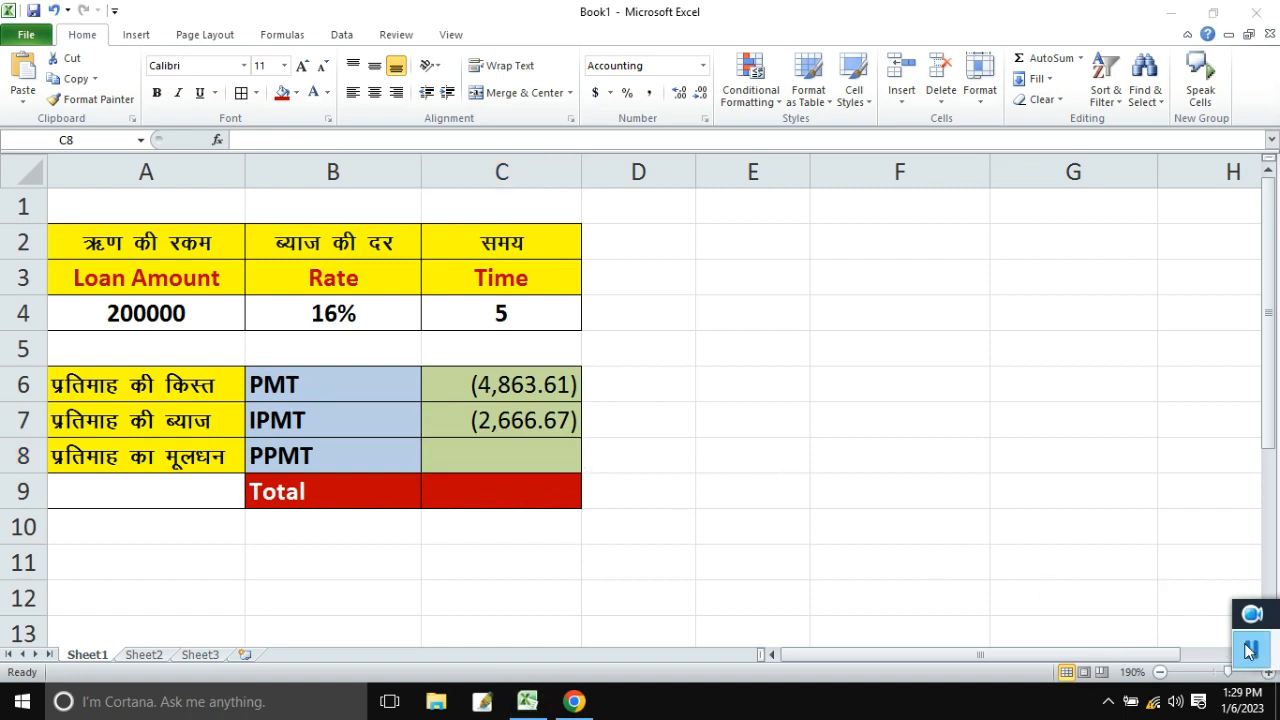
{"action": "left_click", "coordinate": [512, 385]}
{"action": "key", "text": "F2"}
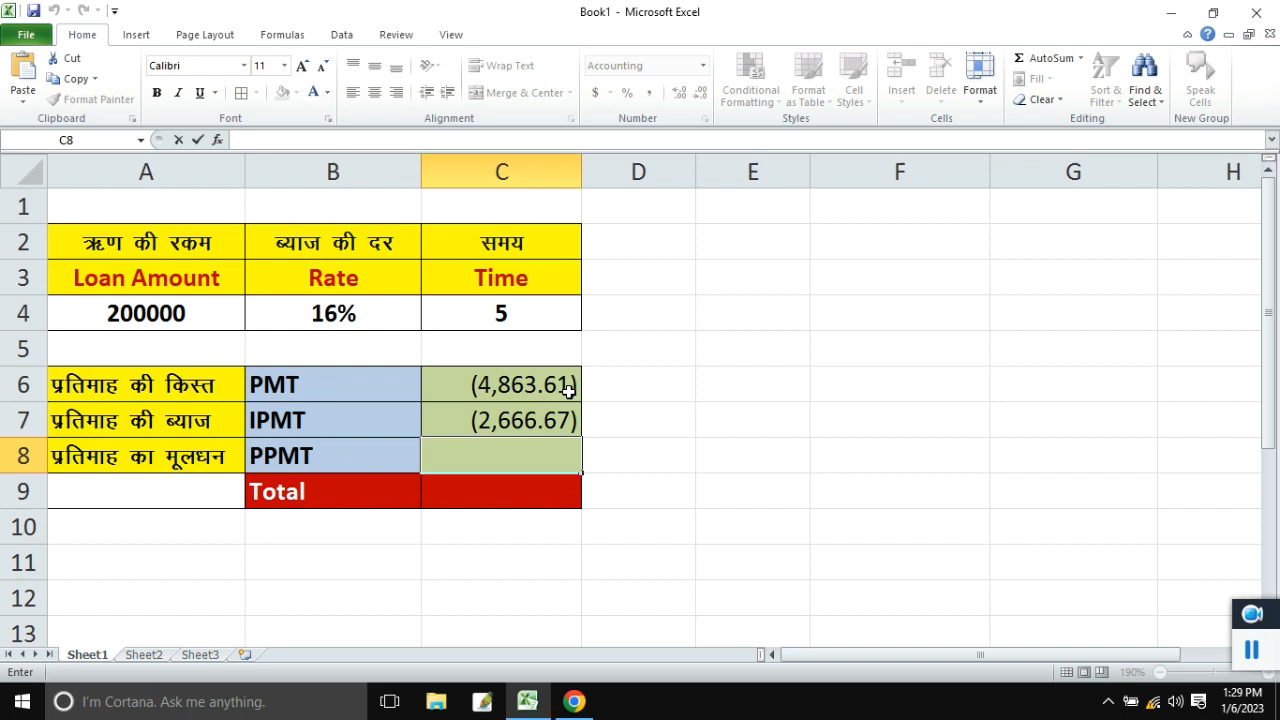
{"action": "left_click", "coordinate": [485, 385]}
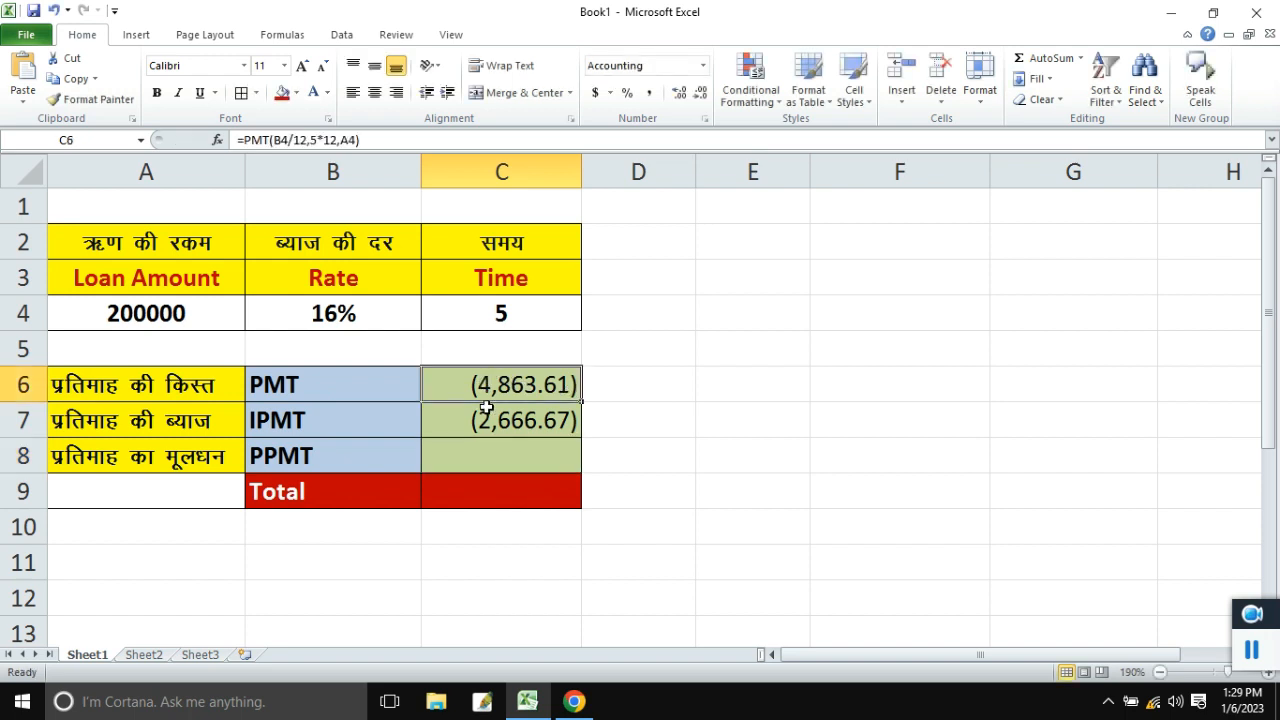
{"action": "left_click", "coordinate": [490, 418]}
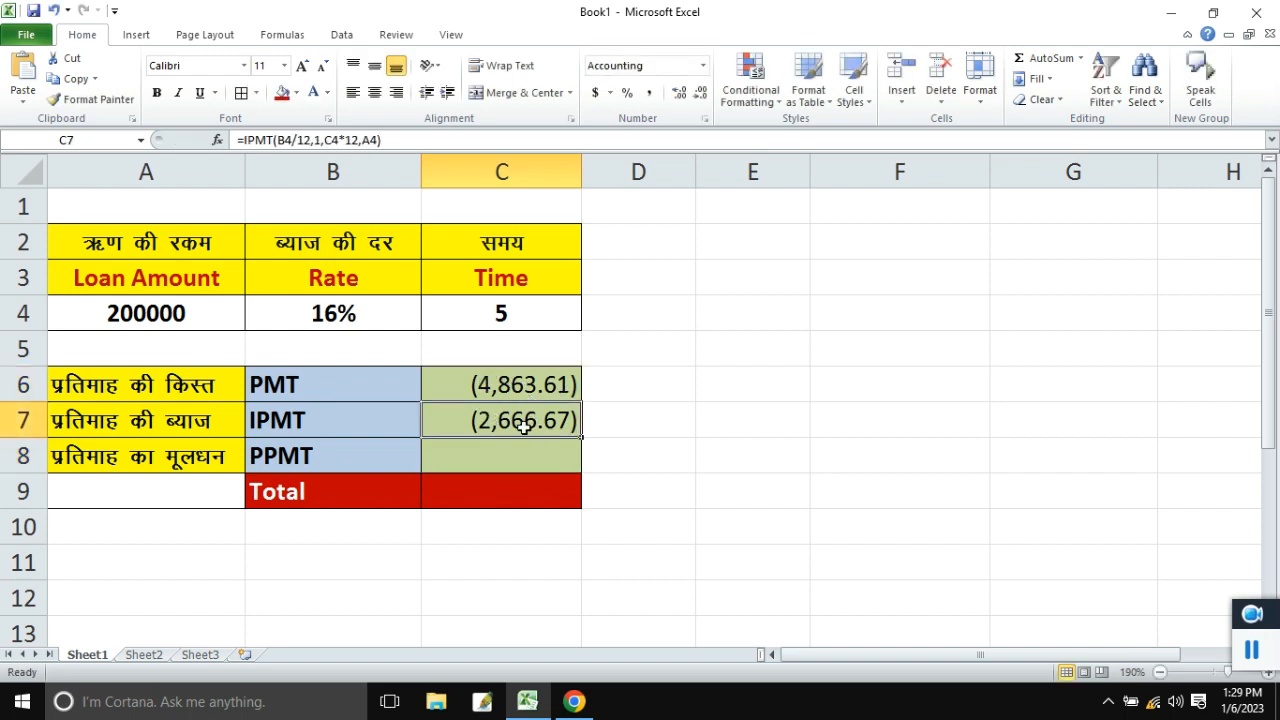
{"action": "left_click", "coordinate": [532, 389]}
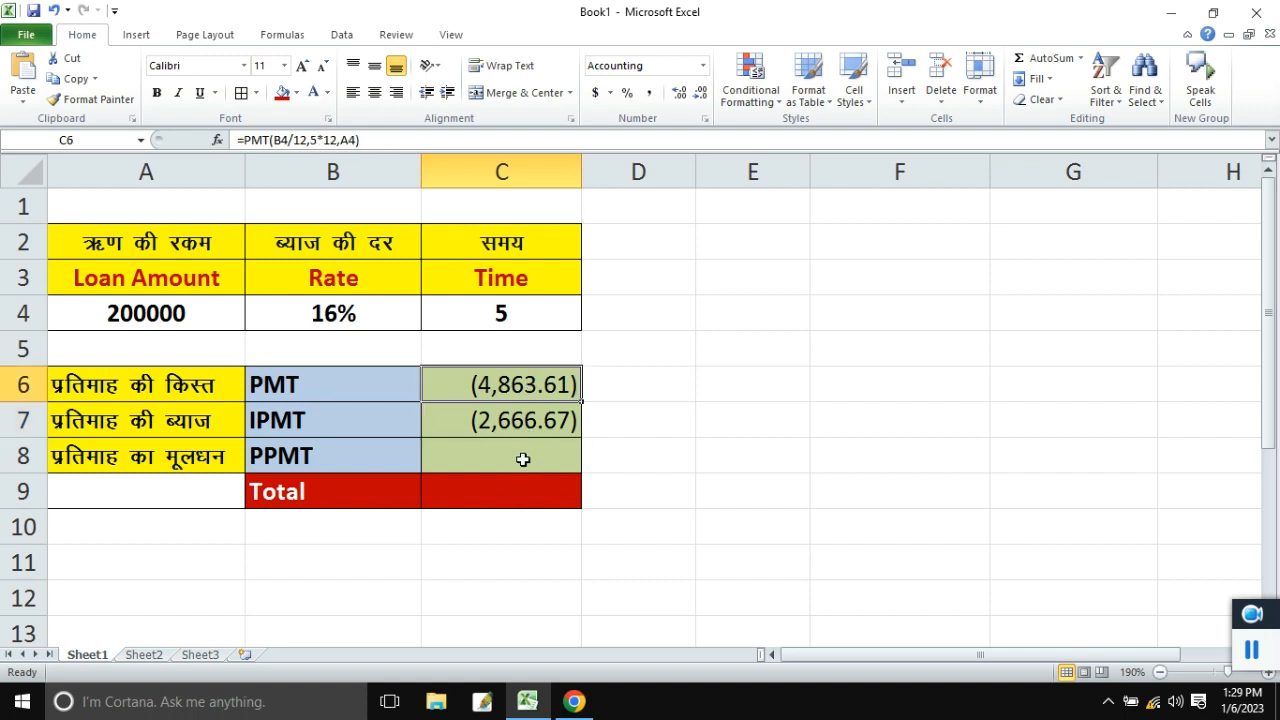
Begin a PPMT formula in cell C8 with the monthly interest rate B4/12 as its first argument.
{"action": "left_click", "coordinate": [523, 459]}
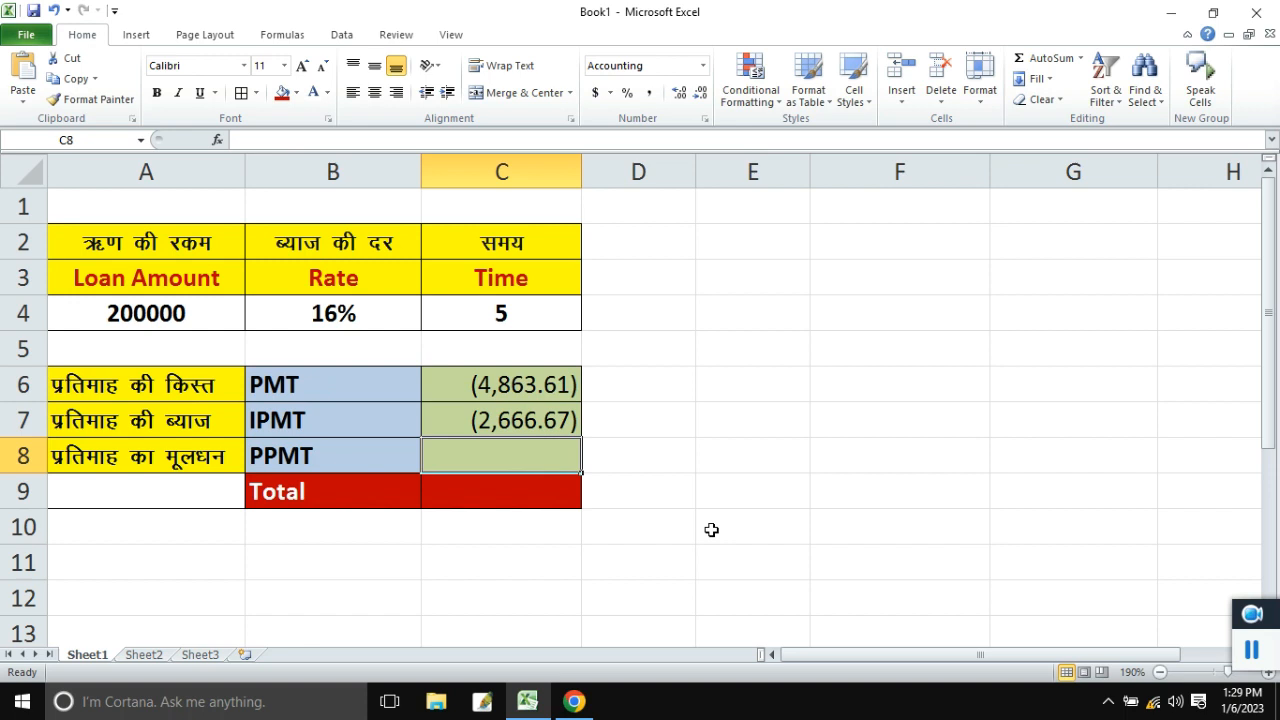
{"action": "type", "text": "=ppmt"}
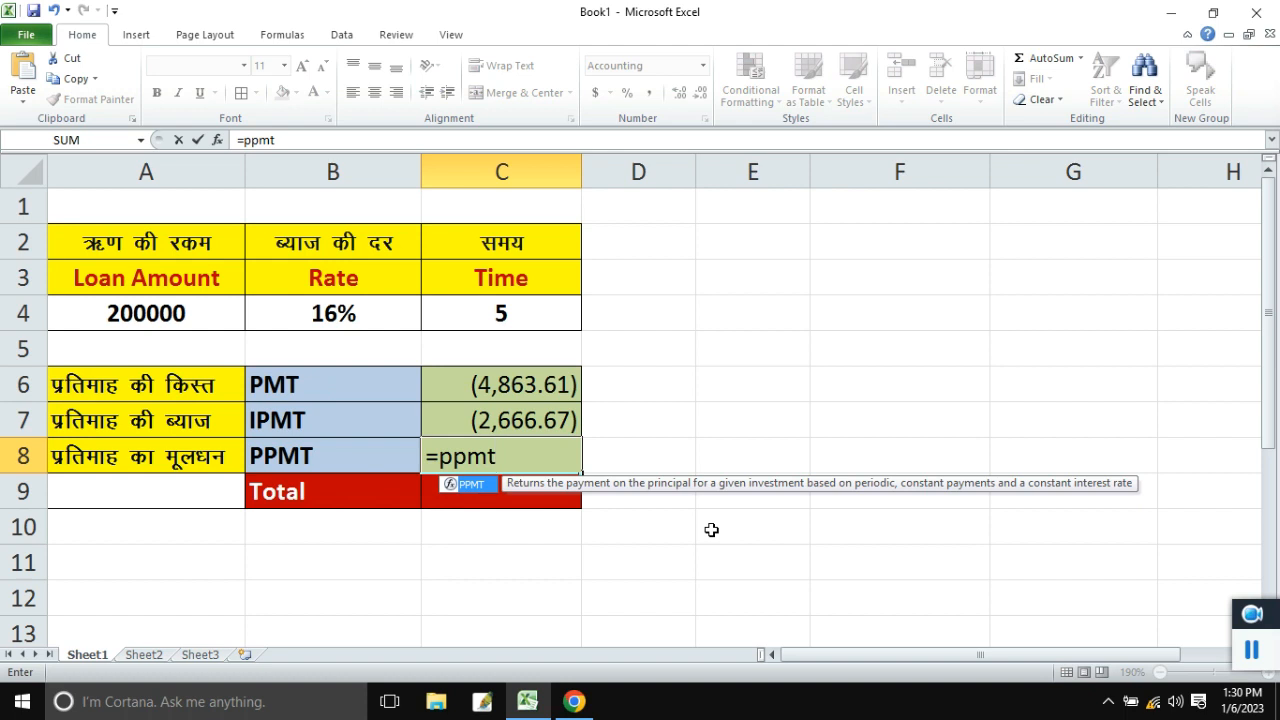
{"action": "type", "text": "("}
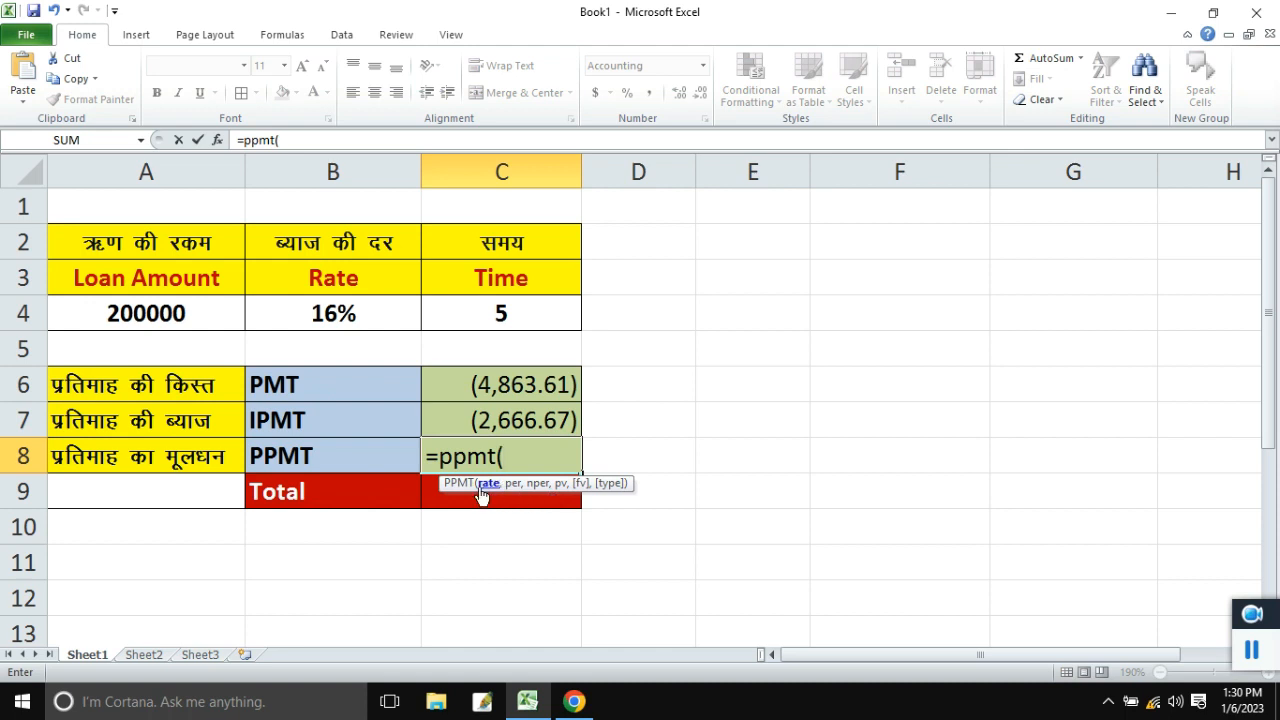
{"action": "left_click", "coordinate": [378, 316]}
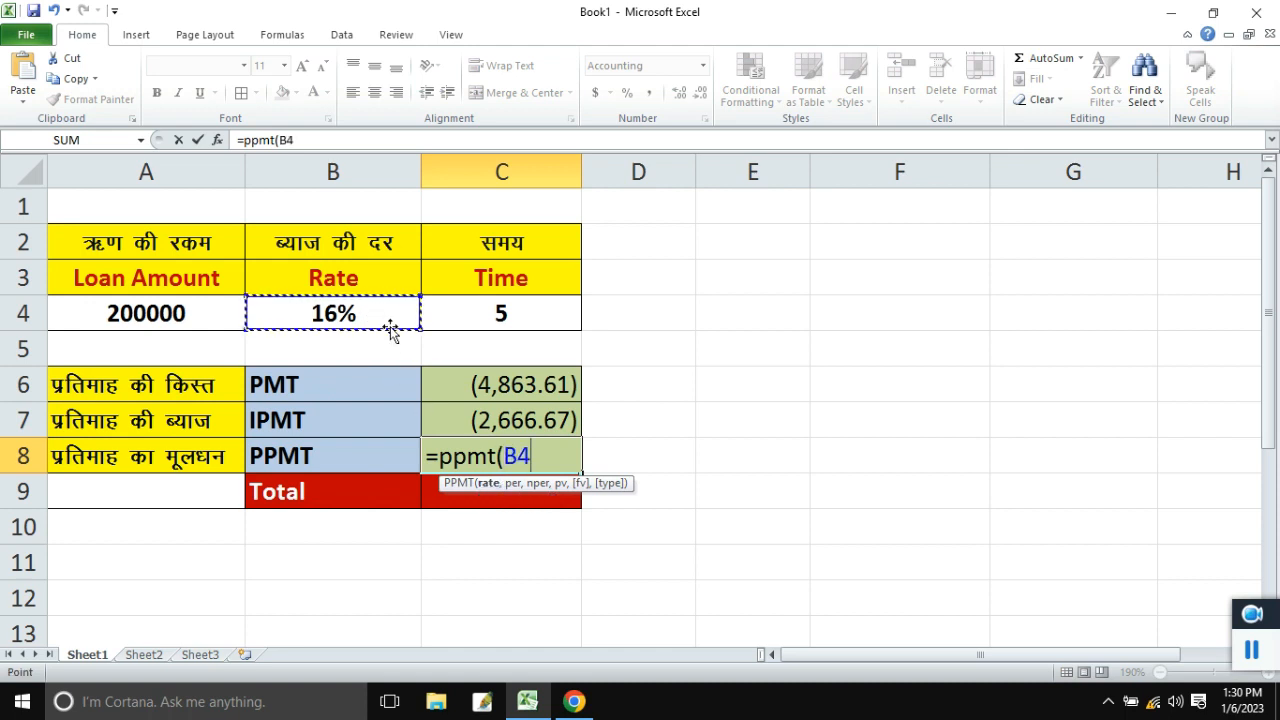
{"action": "type", "text": "/1"}
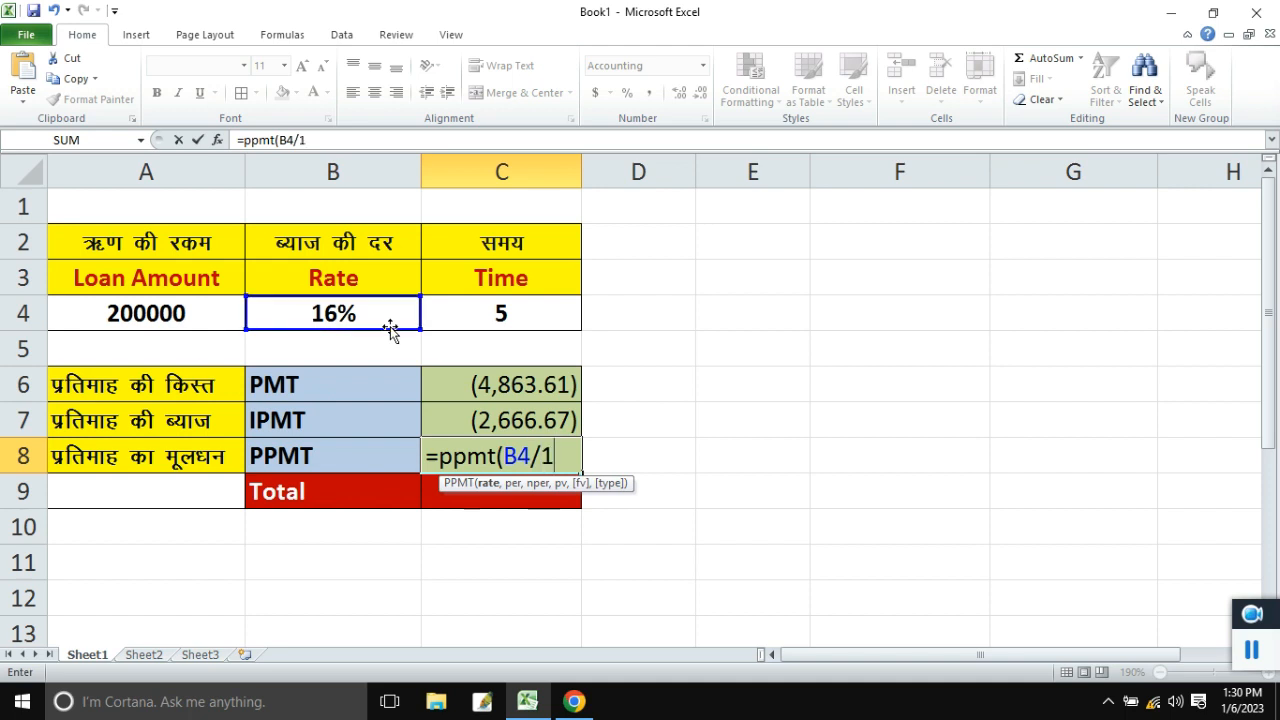
{"action": "type", "text": "2,"}
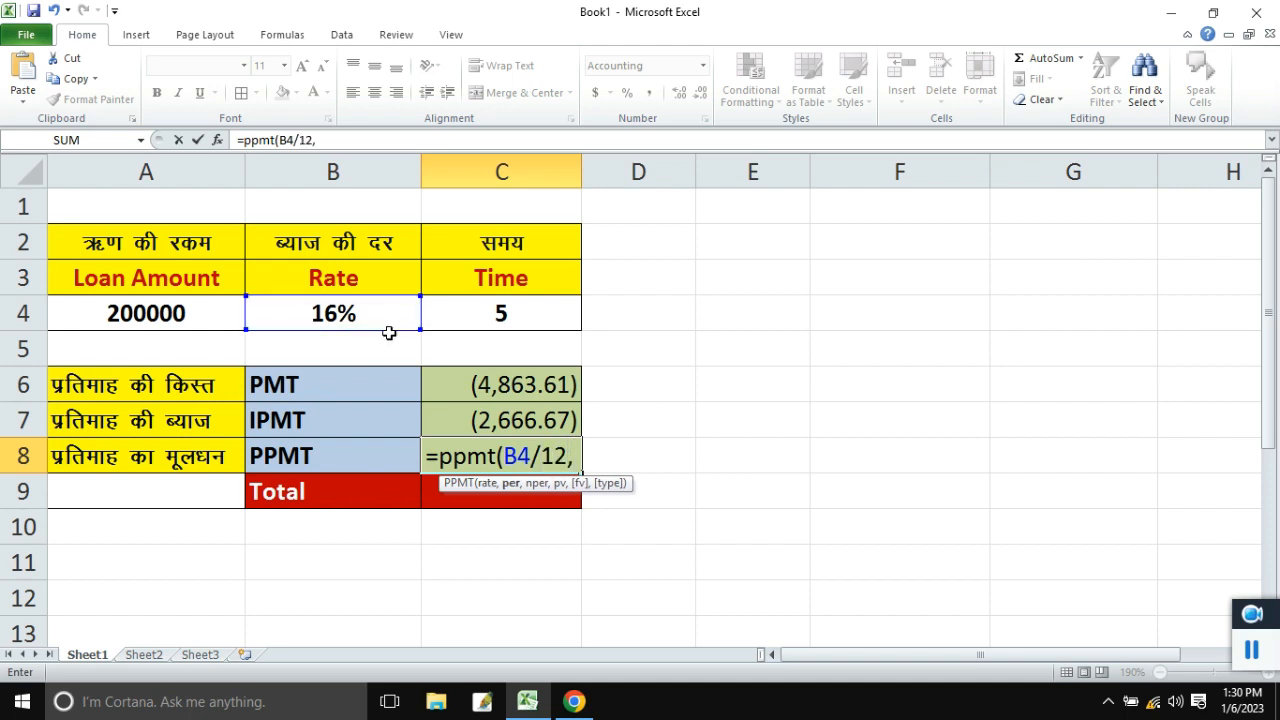
Complete the PPMT formula in C8 with period 1, C4*12 total periods and loan amount A4, giving =PPMT(B4/12,1,C4*12,A4).
{"action": "left_click", "coordinate": [1250, 652]}
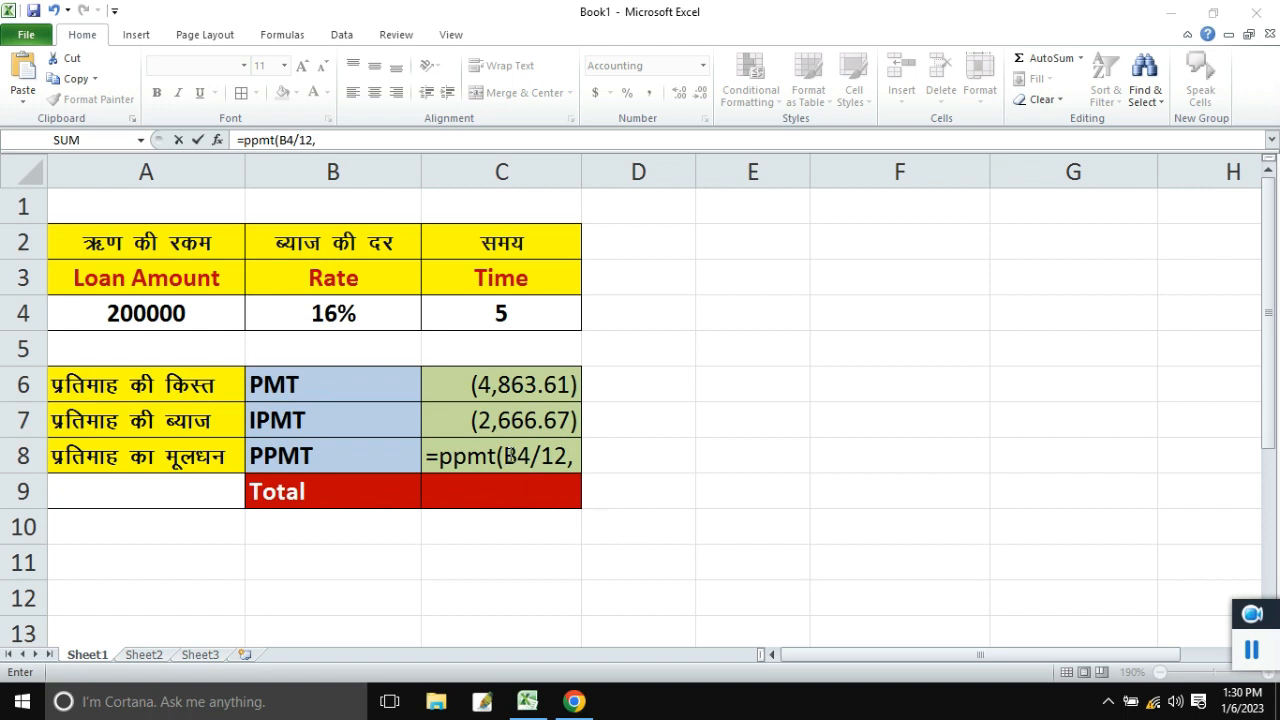
{"action": "left_click", "coordinate": [551, 458]}
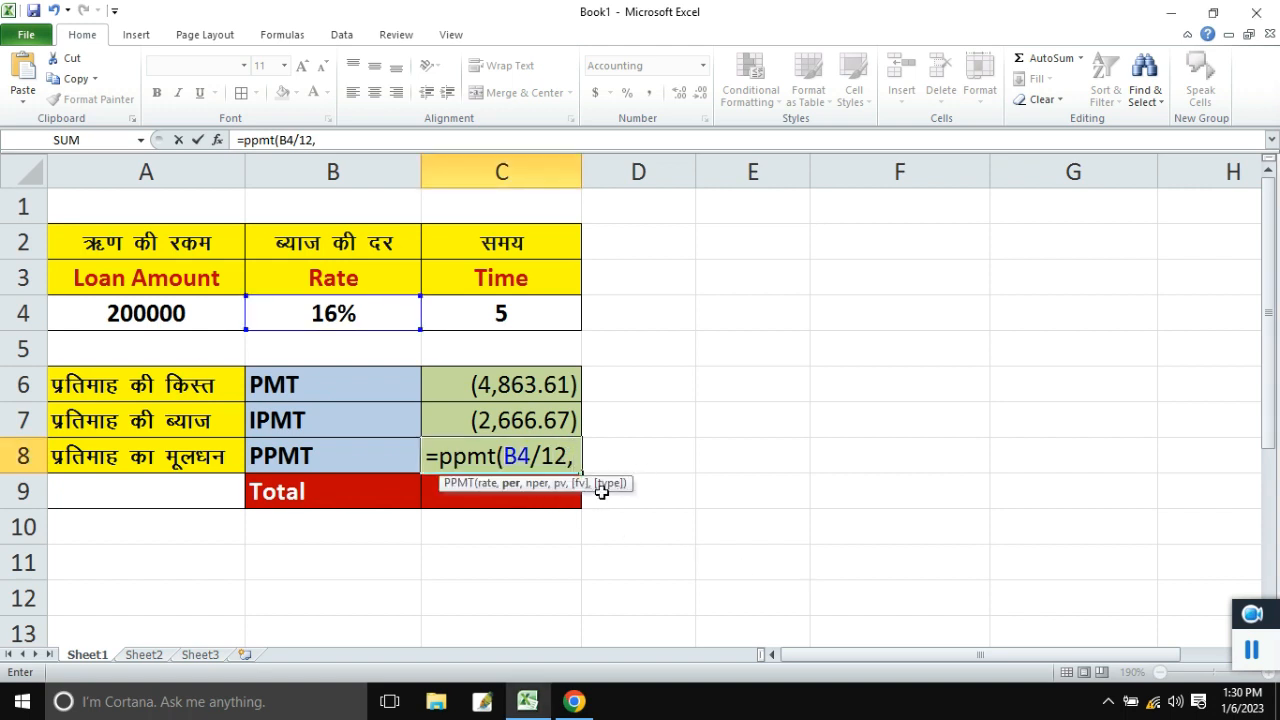
{"action": "type", "text": "1"}
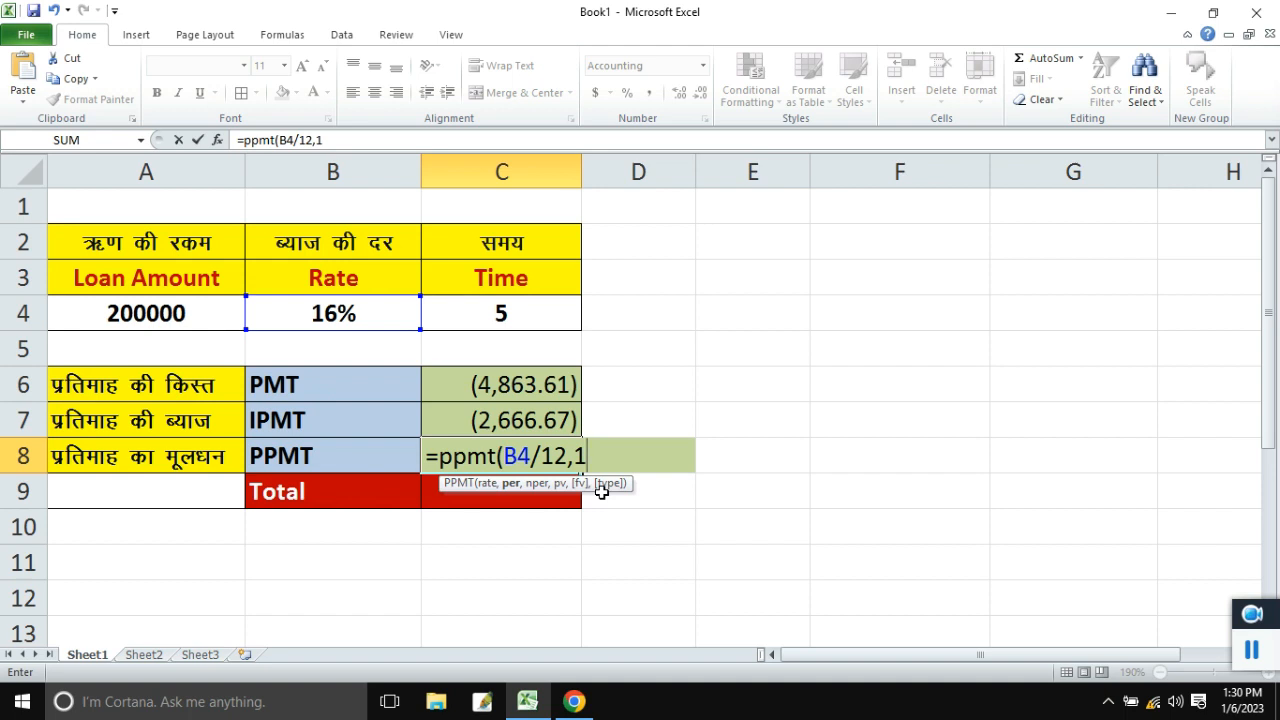
{"action": "type", "text": ","}
{"action": "left_click", "coordinate": [476, 318]}
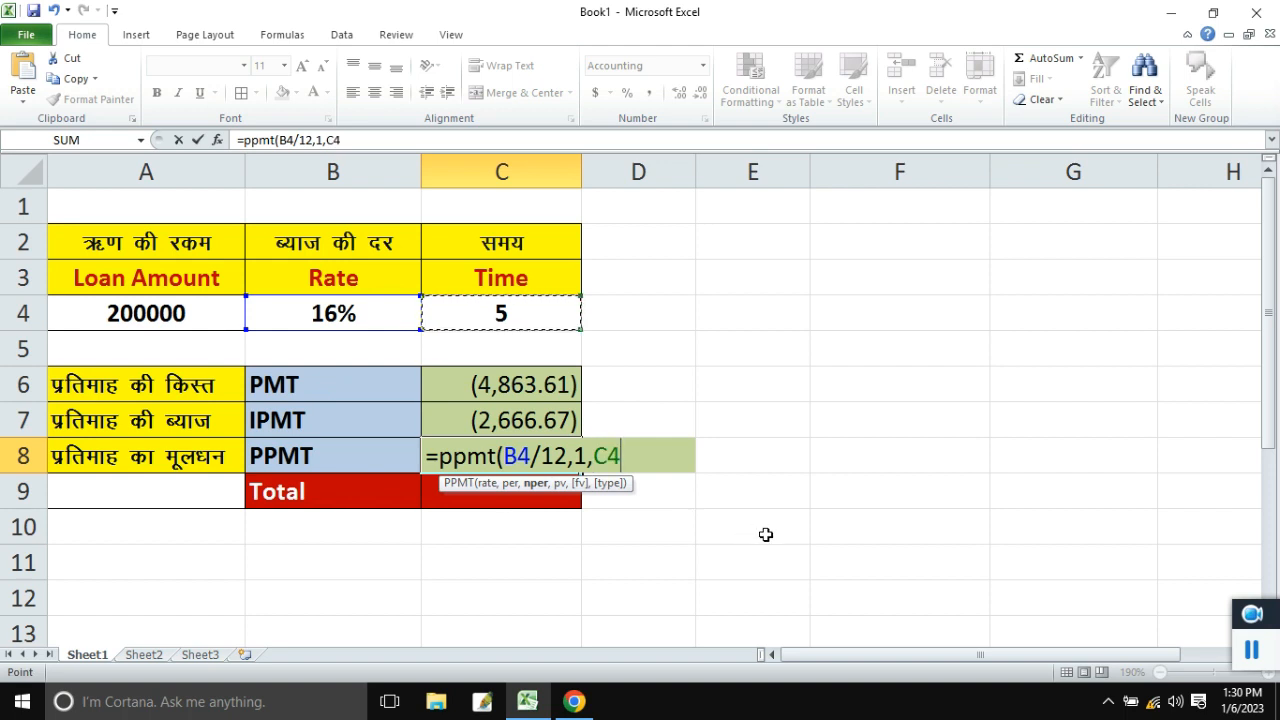
{"action": "type", "text": "*12"}
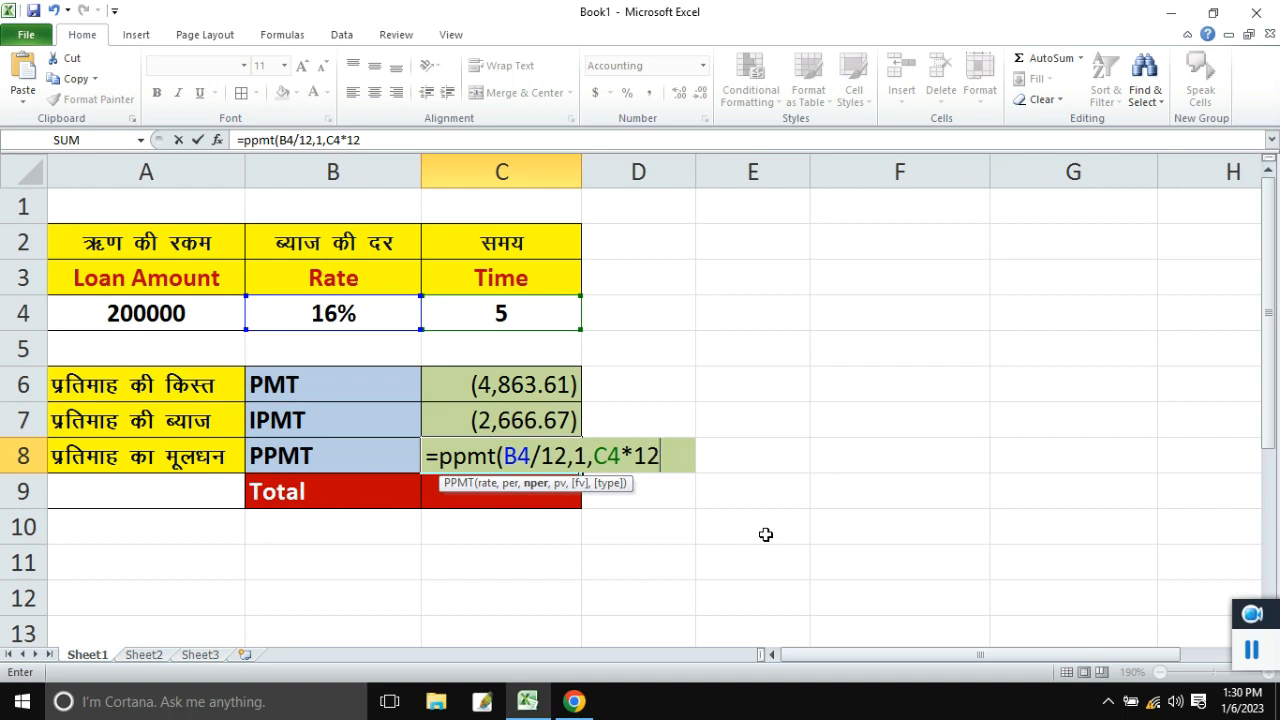
{"action": "type", "text": ","}
{"action": "left_click", "coordinate": [192, 316]}
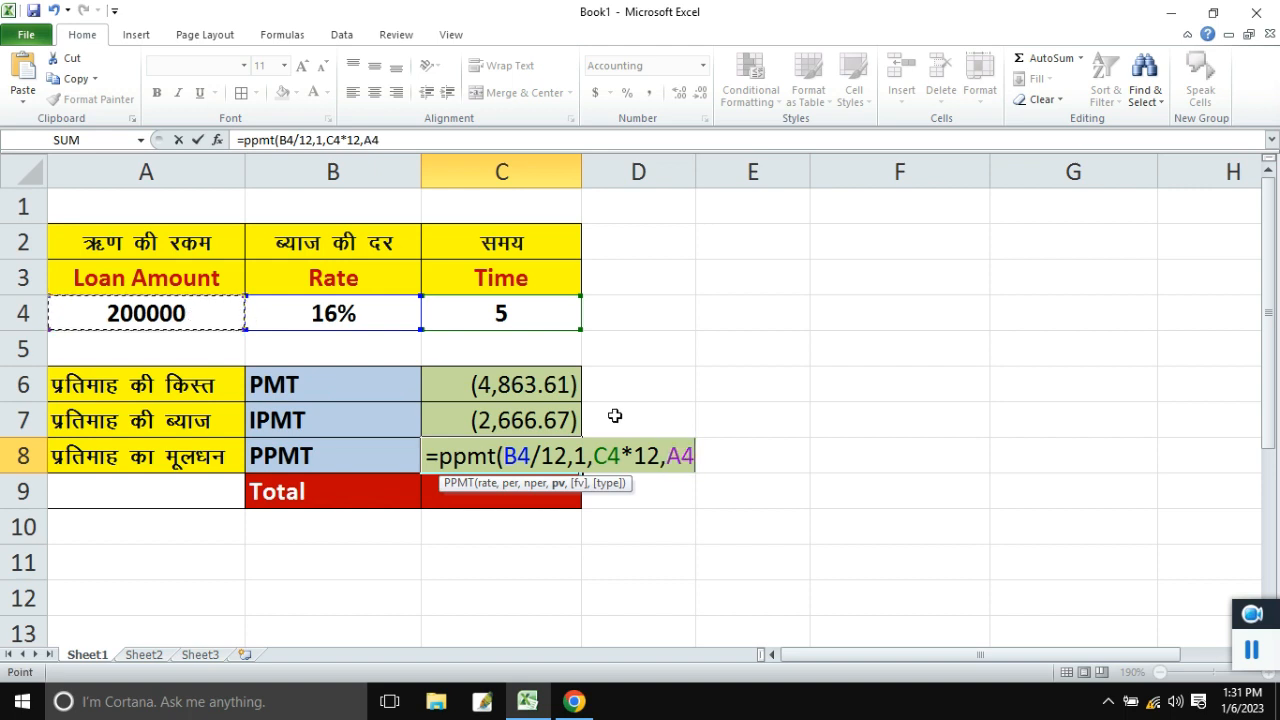
{"action": "type", "text": ")"}
{"action": "key", "text": "Return"}
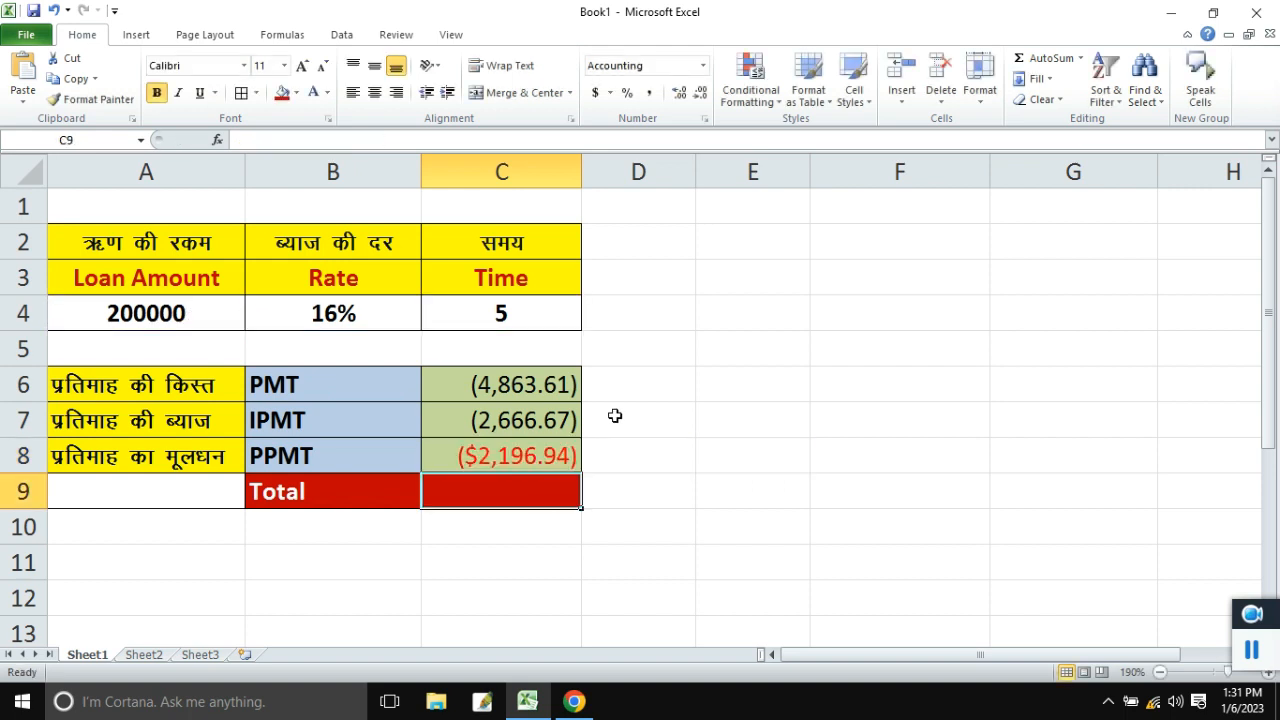
Apply the comma number style to the PPMT result in C8.
{"action": "left_click", "coordinate": [538, 453]}
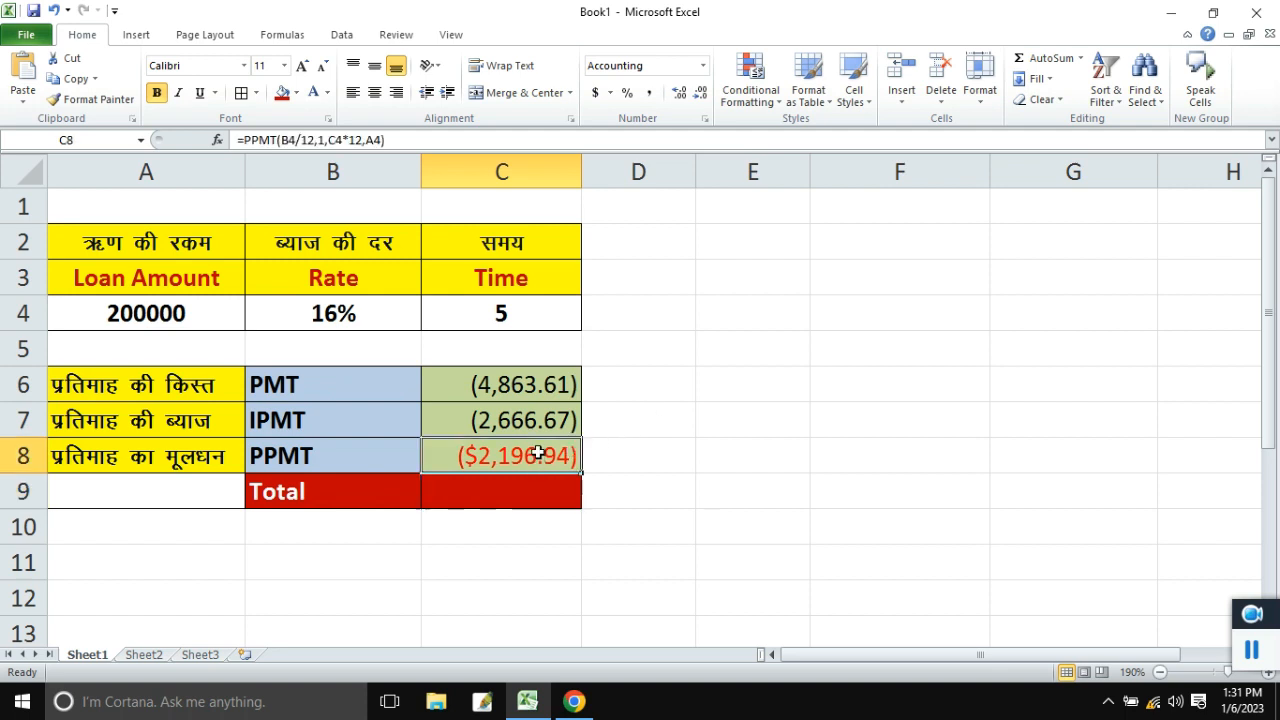
{"action": "left_click", "coordinate": [649, 93]}
{"action": "left_click", "coordinate": [653, 433]}
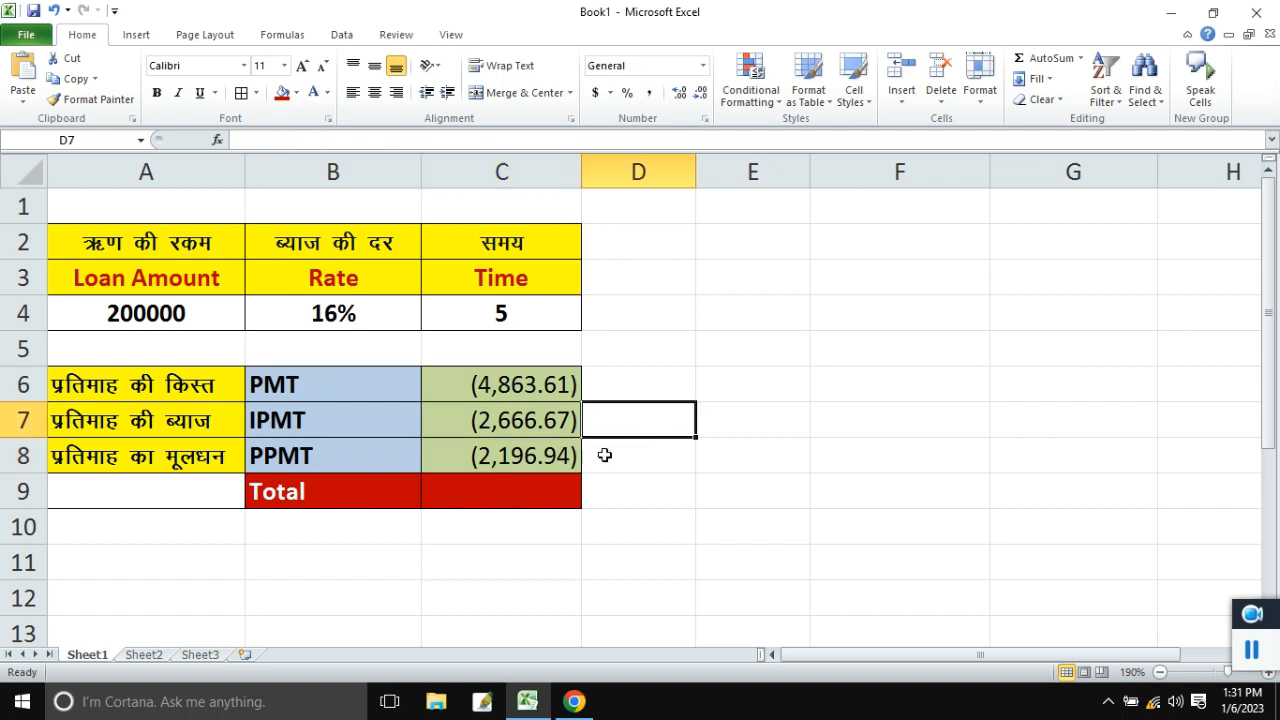
{"action": "left_click", "coordinate": [552, 460]}
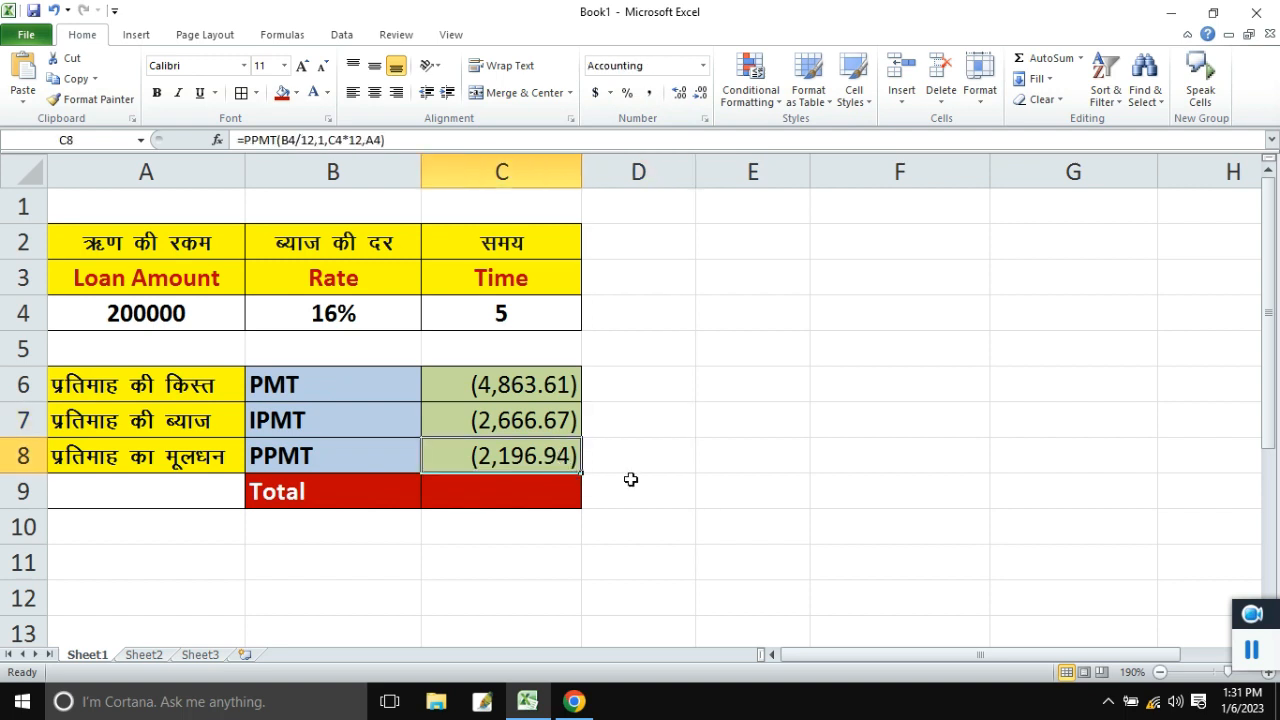
{"action": "left_click", "coordinate": [631, 480]}
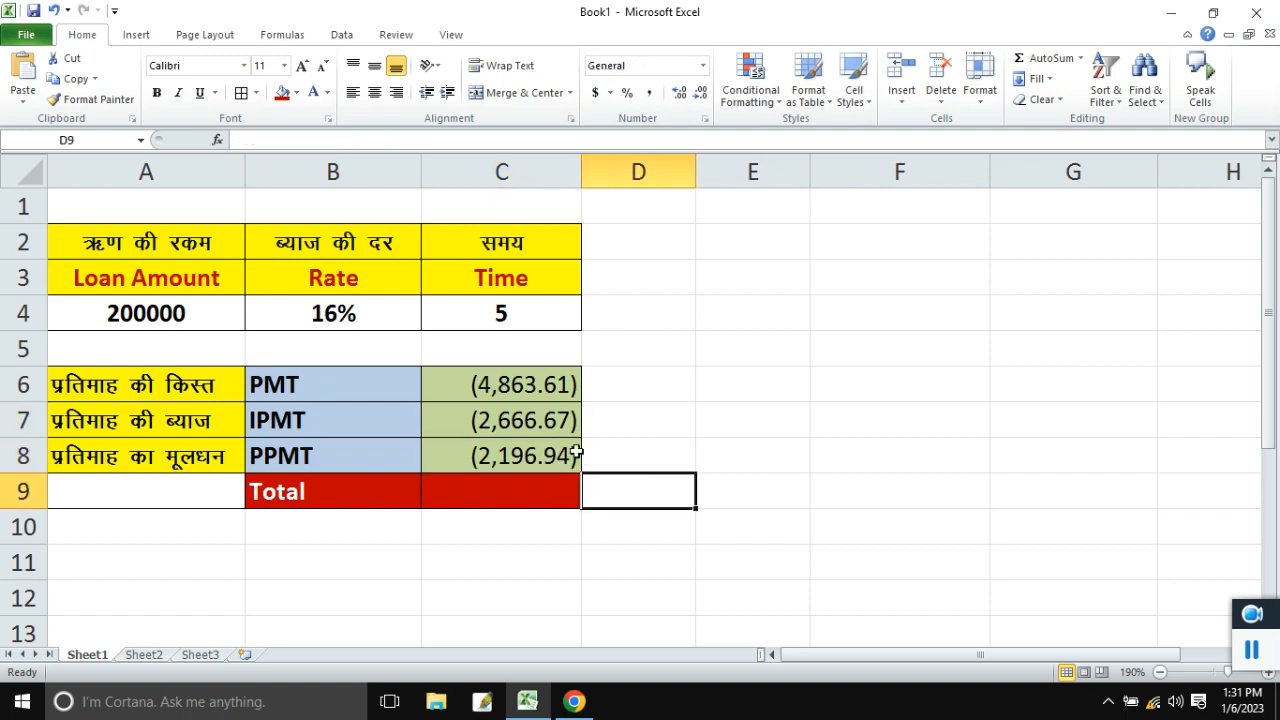
Sum the IPMT and PPMT results from C7:C8 into the Total cell C9 with AutoSum.
{"action": "left_click_drag", "start_coordinate": [513, 421], "coordinate": [517, 488]}
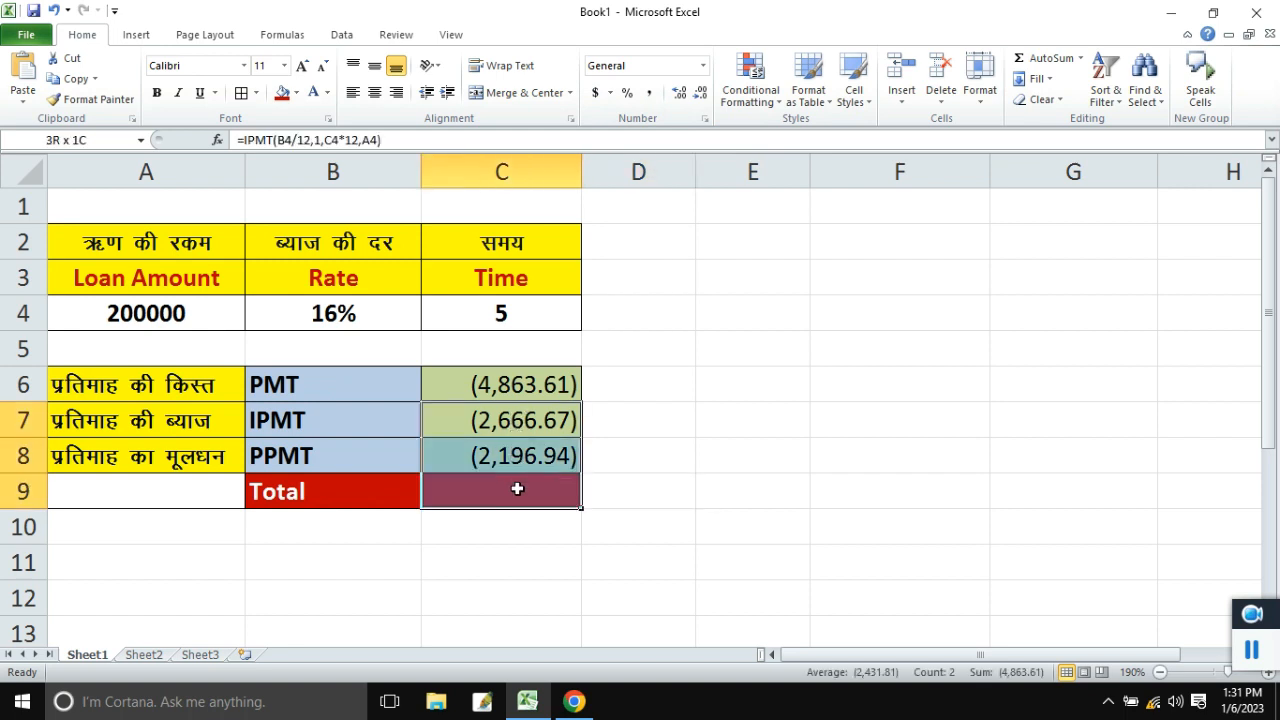
{"action": "left_click", "coordinate": [1020, 58]}
{"action": "left_click", "coordinate": [841, 332]}
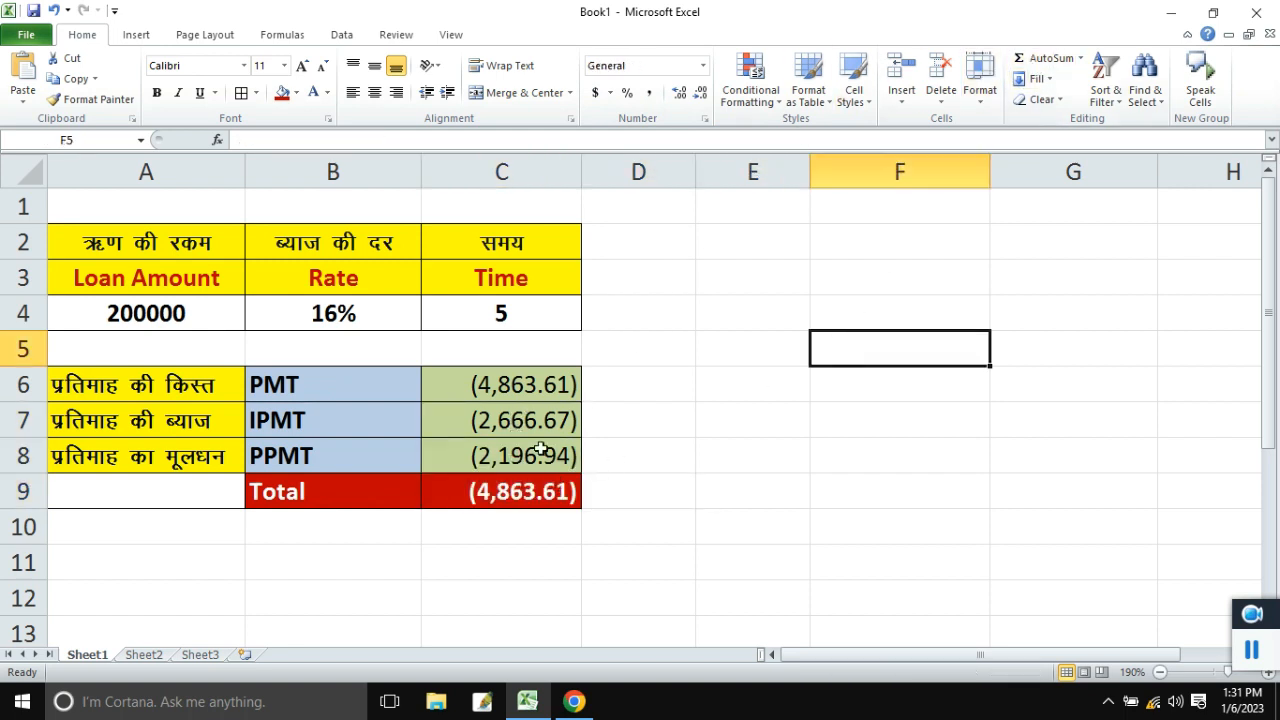
Make the PMT result in C6 bold.
{"action": "left_click", "coordinate": [520, 386]}
{"action": "left_click", "coordinate": [156, 92]}
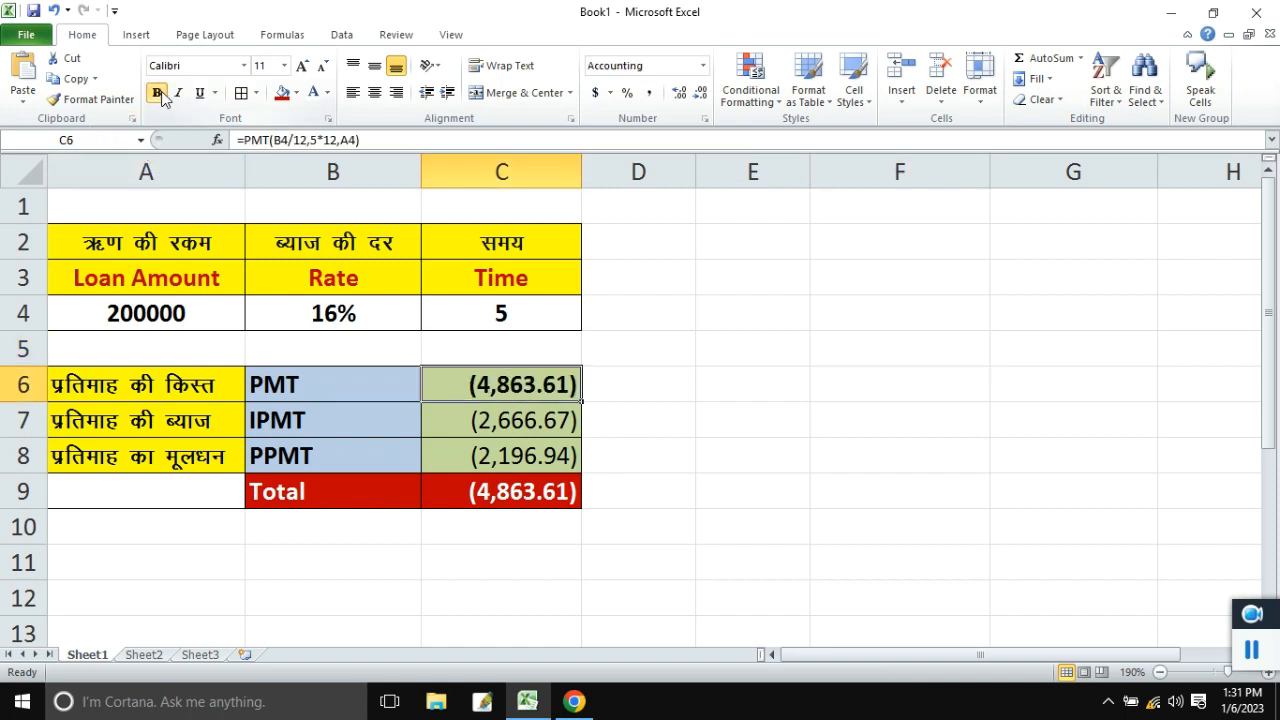
{"action": "left_click", "coordinate": [690, 514]}
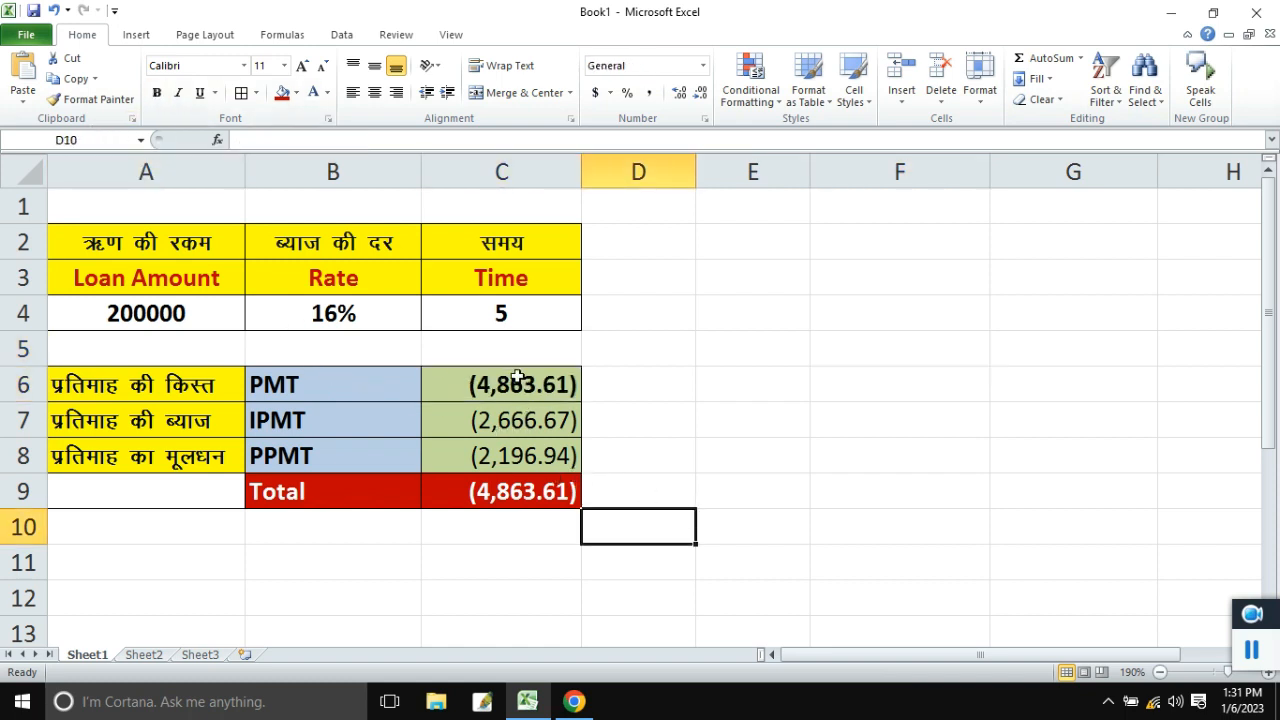
{"action": "left_click", "coordinate": [512, 386]}
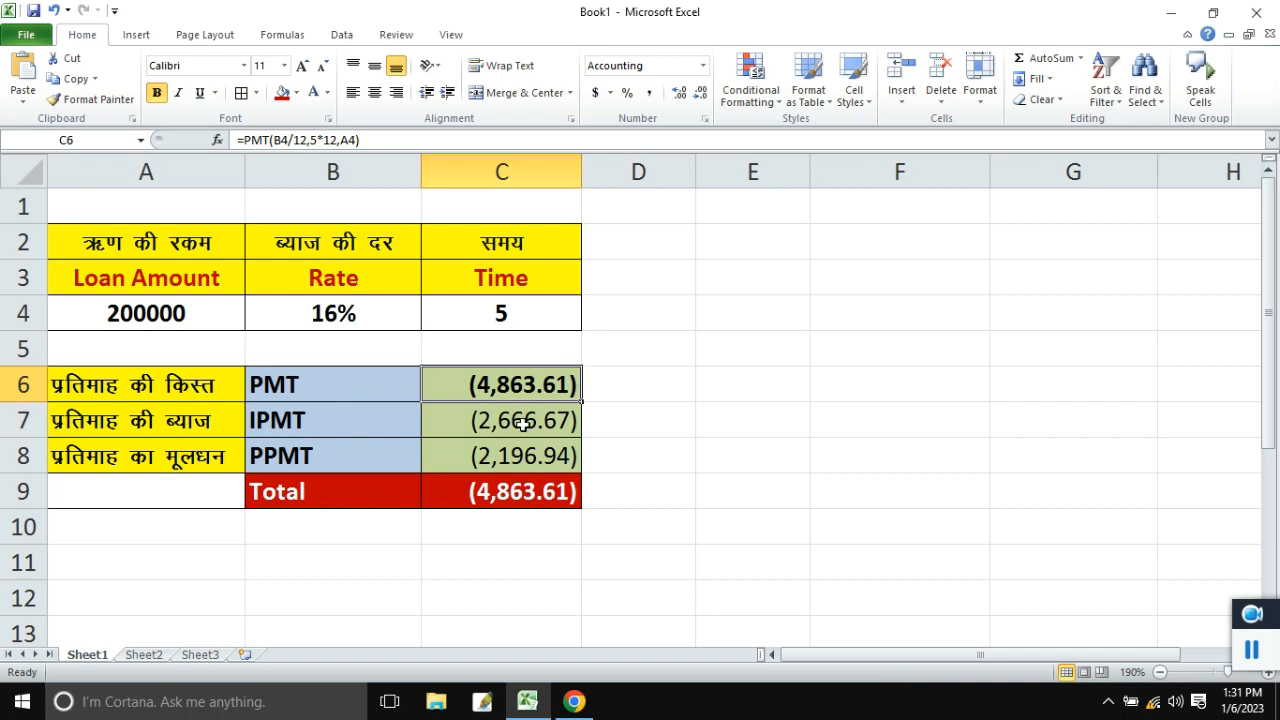
{"action": "left_click", "coordinate": [522, 428]}
{"action": "left_click", "coordinate": [526, 459]}
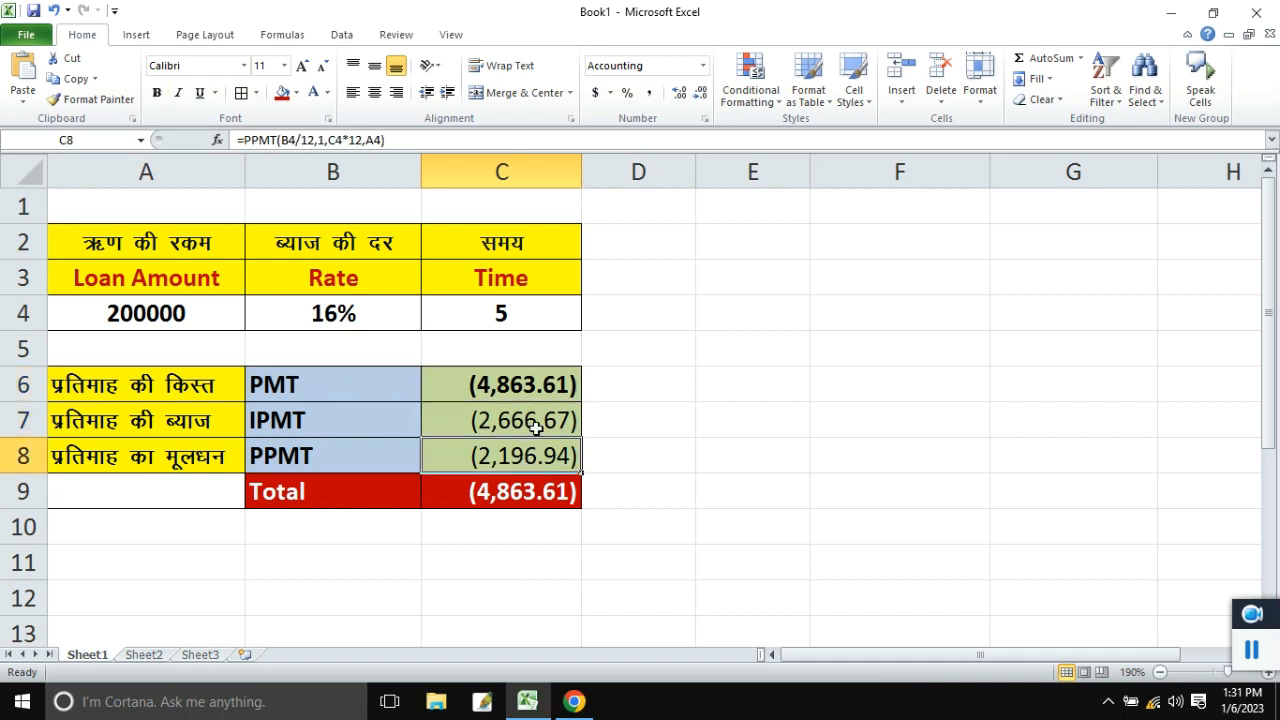
{"action": "left_click", "coordinate": [524, 492]}
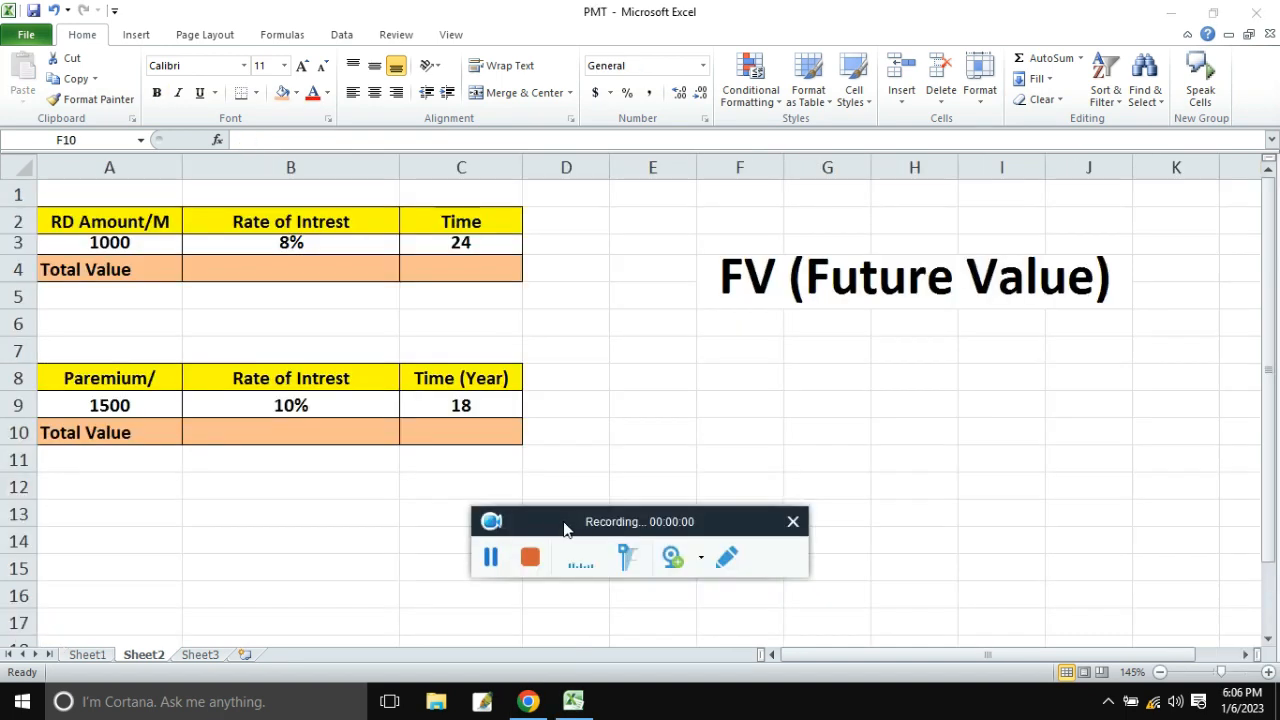
{"action": "left_click_drag", "start_coordinate": [538, 519], "coordinate": [760, 518]}
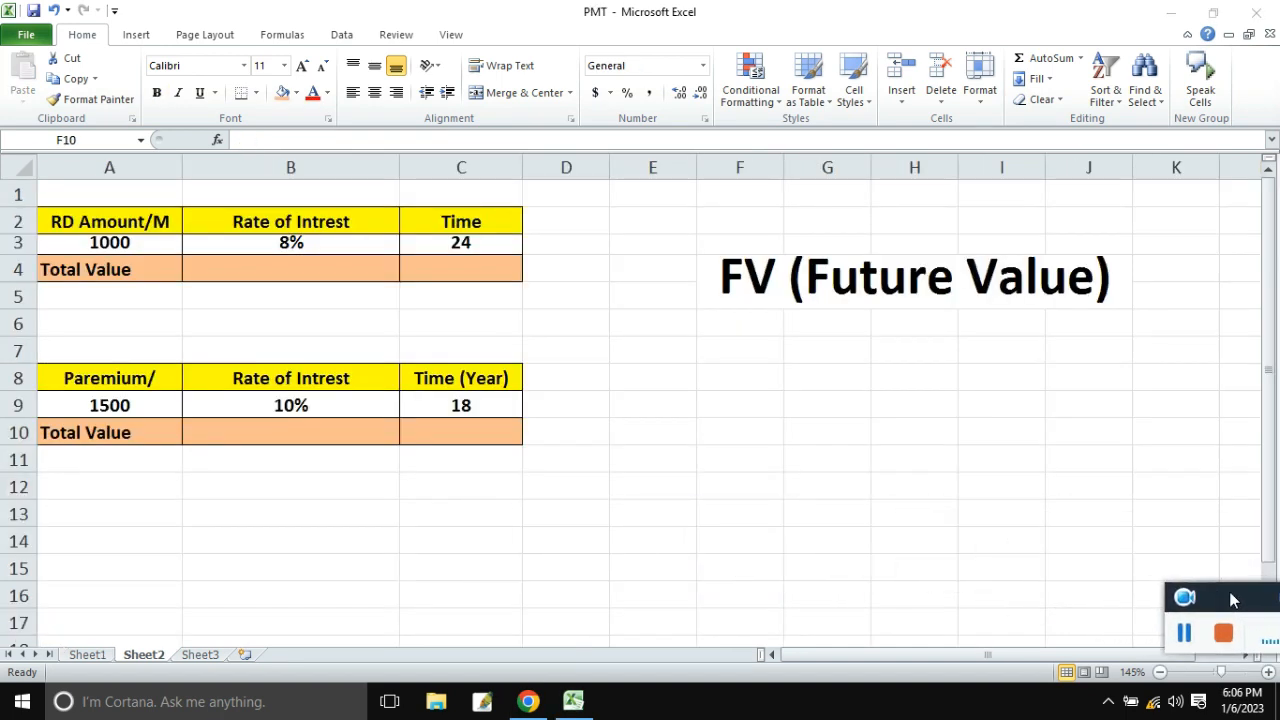
{"action": "left_click", "coordinate": [765, 296]}
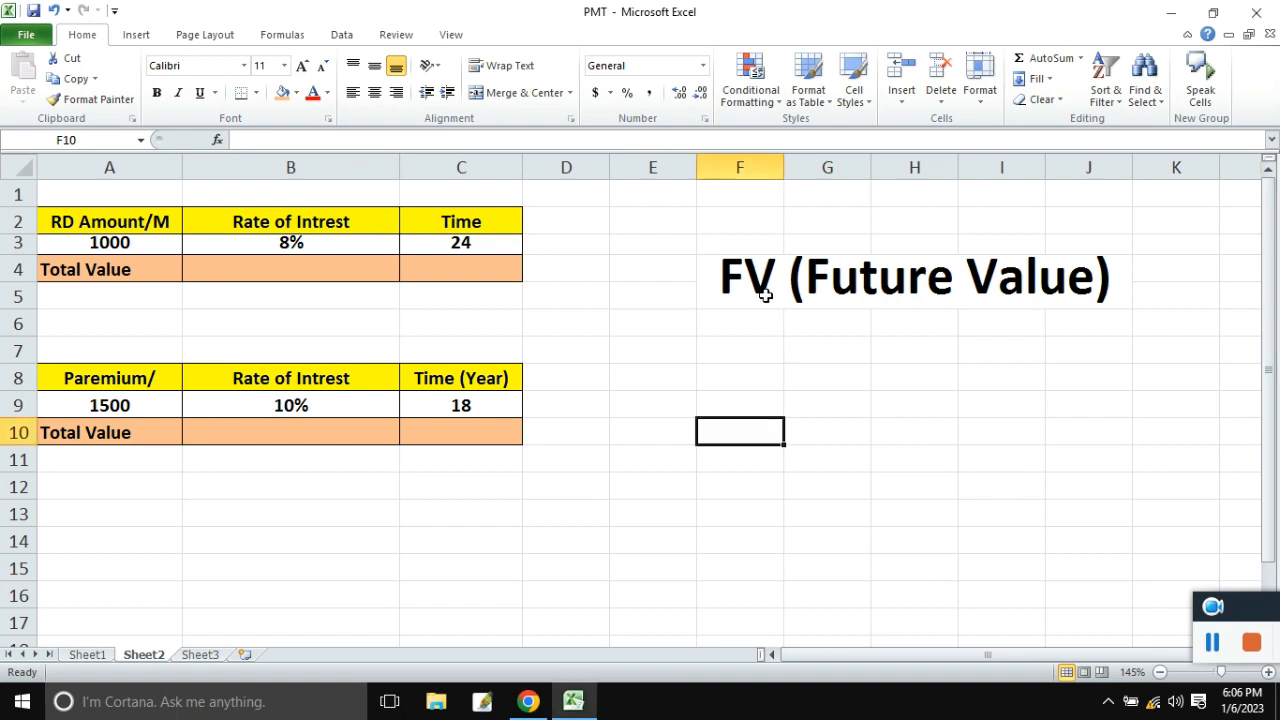
{"action": "left_click", "coordinate": [765, 296]}
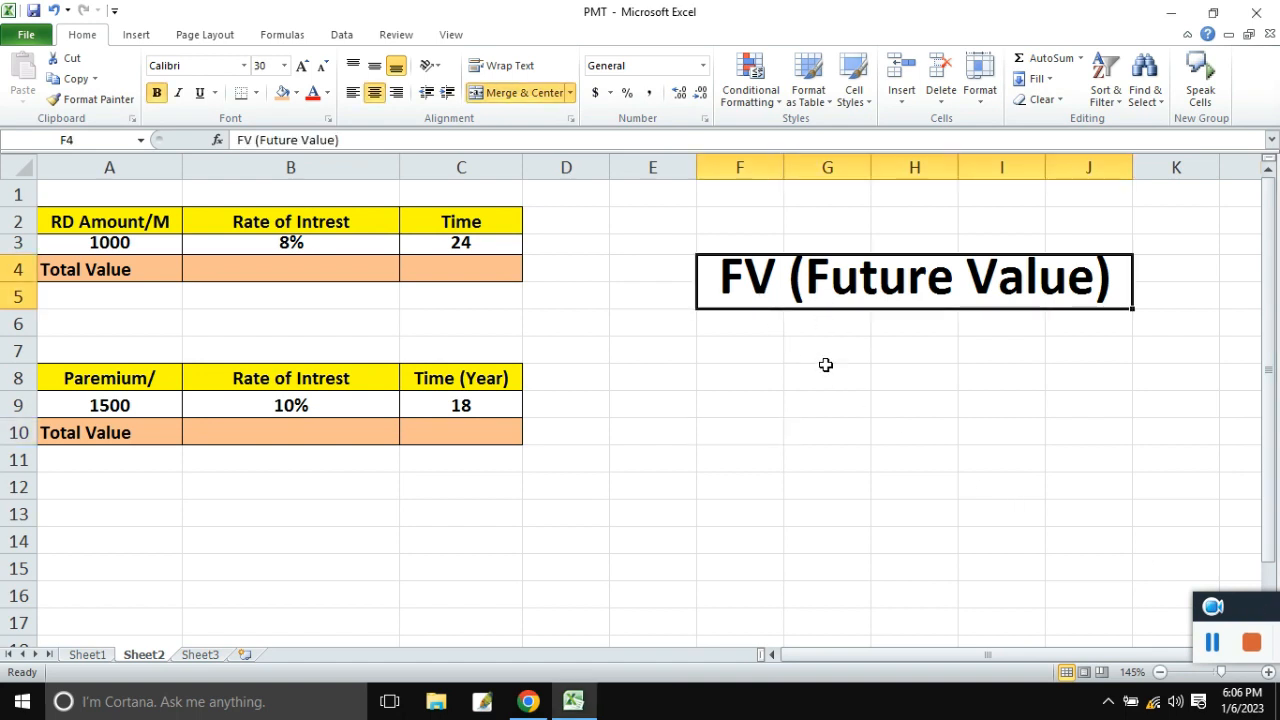
{"action": "left_click", "coordinate": [757, 341]}
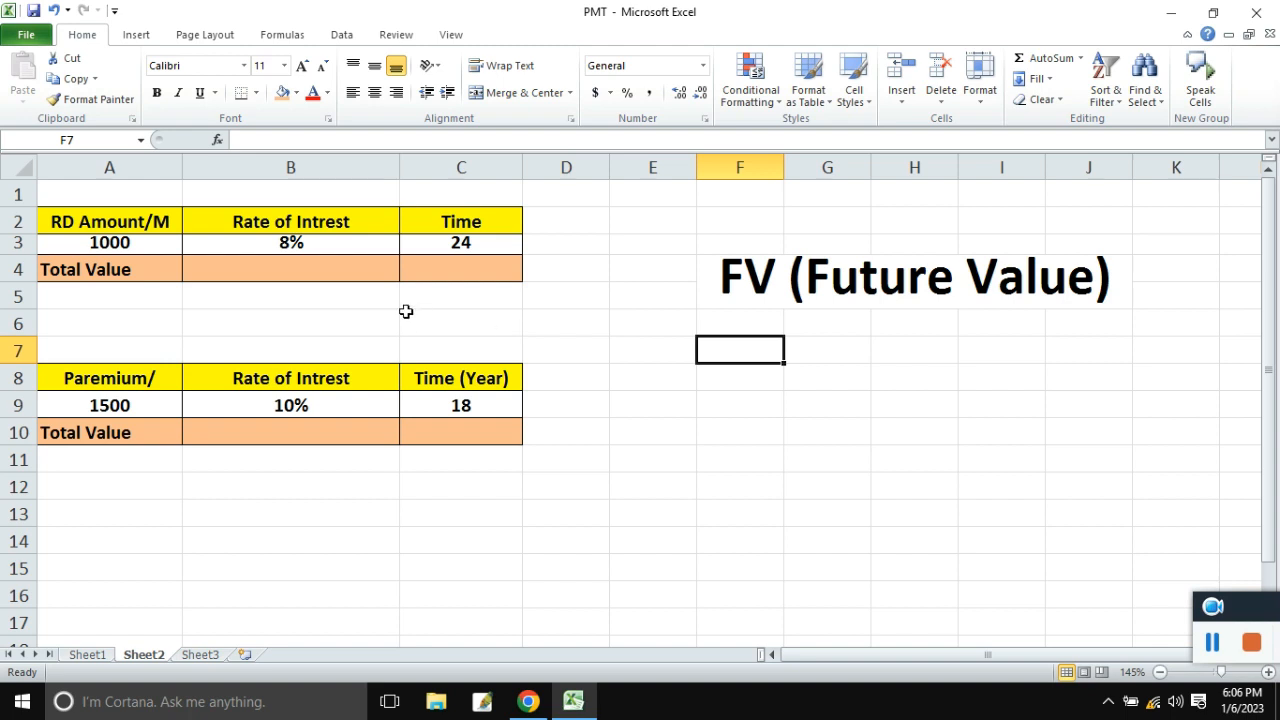
{"action": "left_click", "coordinate": [116, 251]}
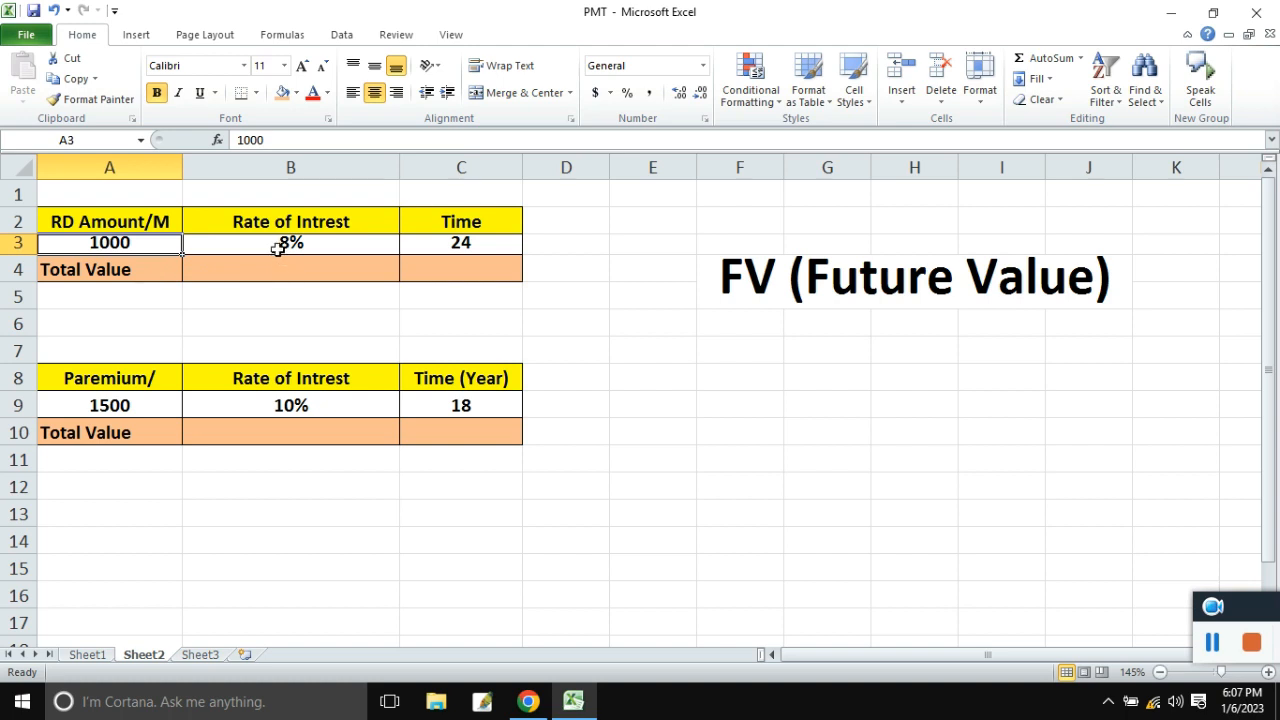
{"action": "left_click", "coordinate": [278, 248]}
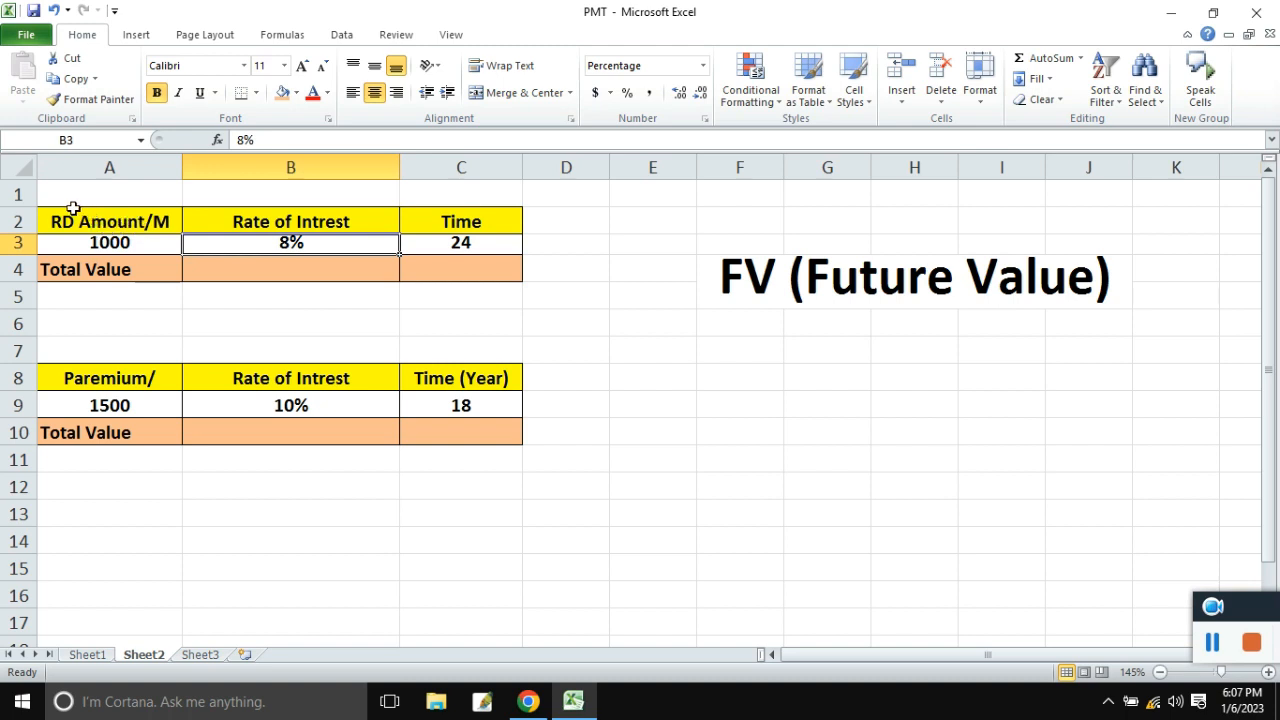
Set the monthly RD amount in A3 to 1800 and make row 3 slightly taller.
{"action": "scroll", "coordinate": [66, 207], "scroll_direction": "up", "scroll_amount": 1}
{"action": "scroll", "coordinate": [68, 207], "scroll_direction": "up", "scroll_amount": 1}
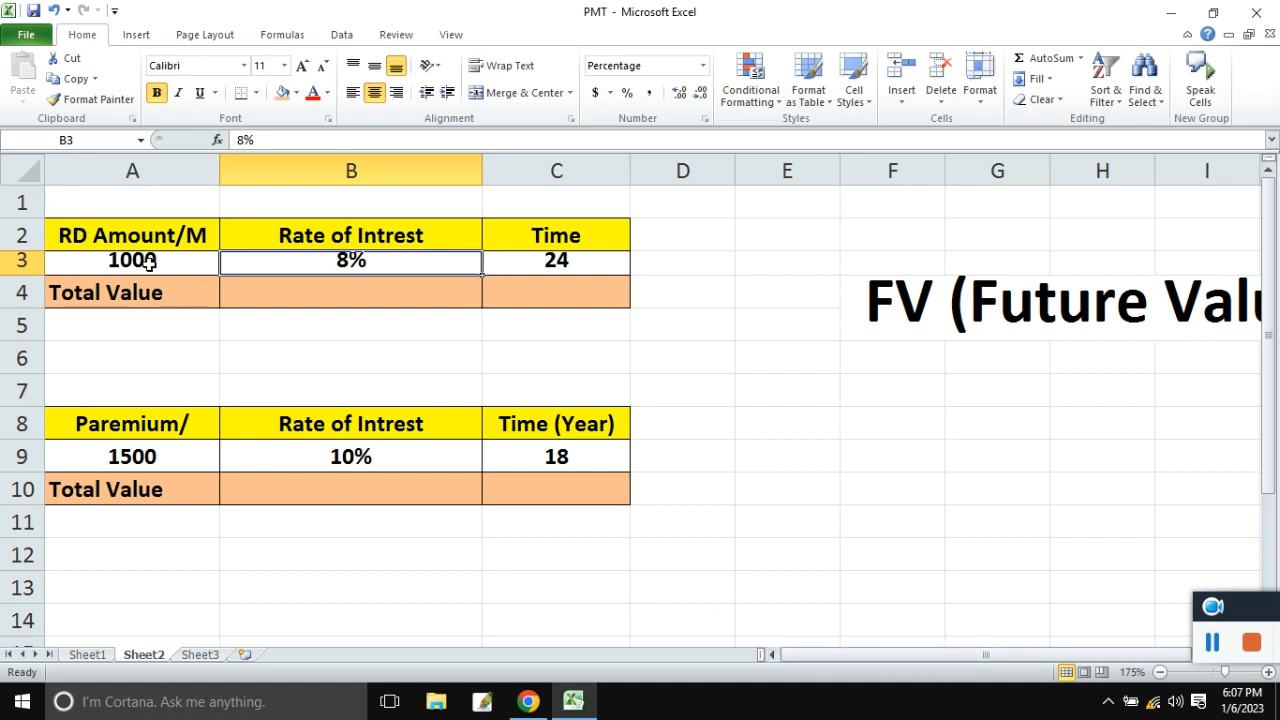
{"action": "double_click", "coordinate": [172, 238]}
{"action": "left_click", "coordinate": [188, 265]}
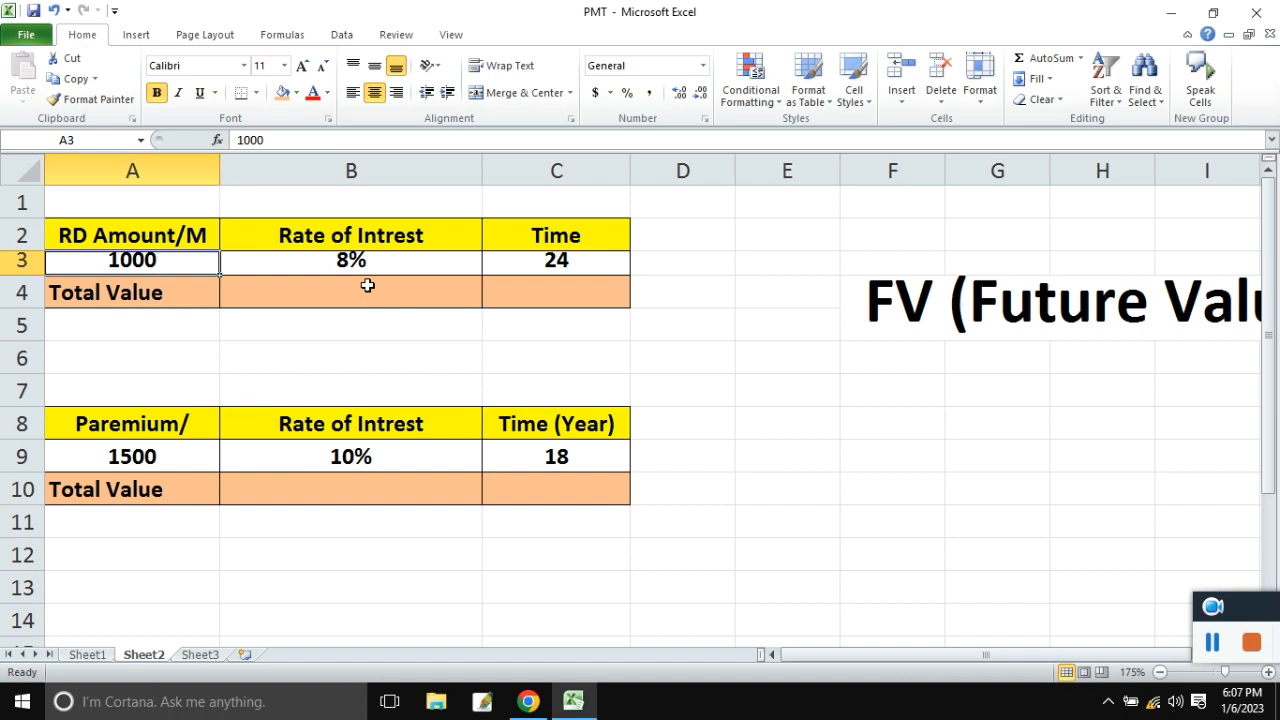
{"action": "type", "text": "18000"}
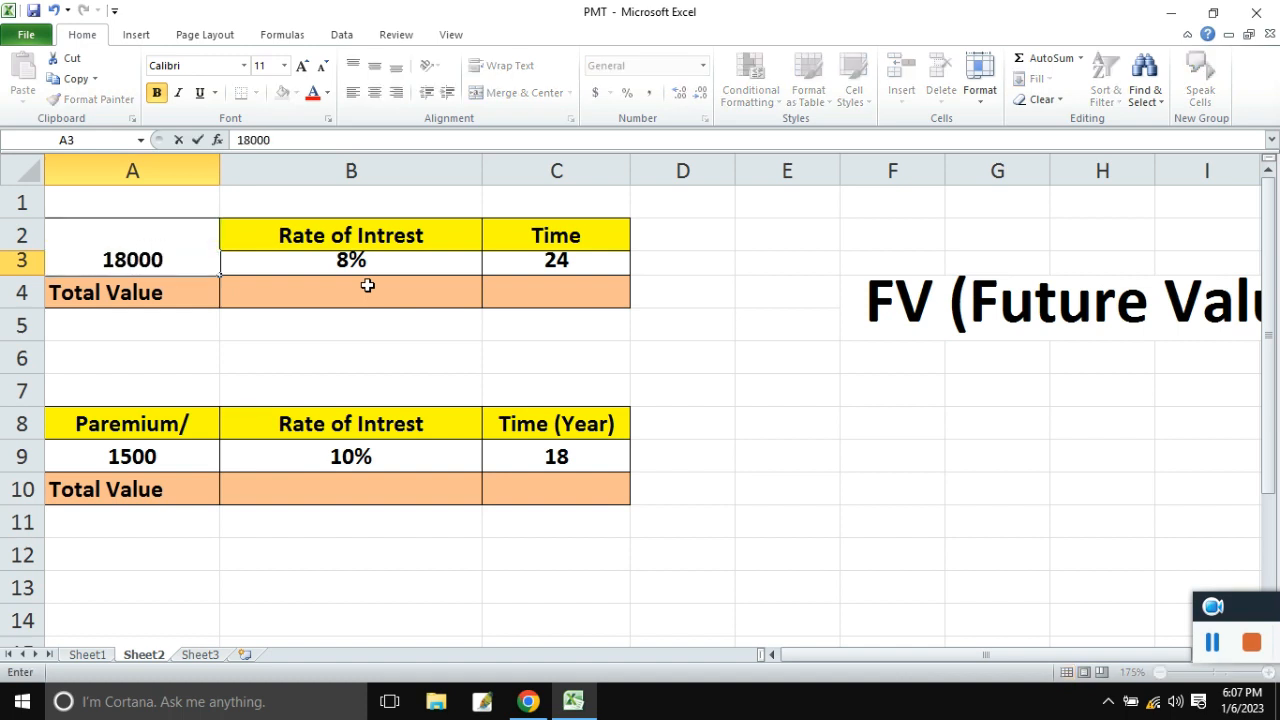
{"action": "key", "text": "BackSpace"}
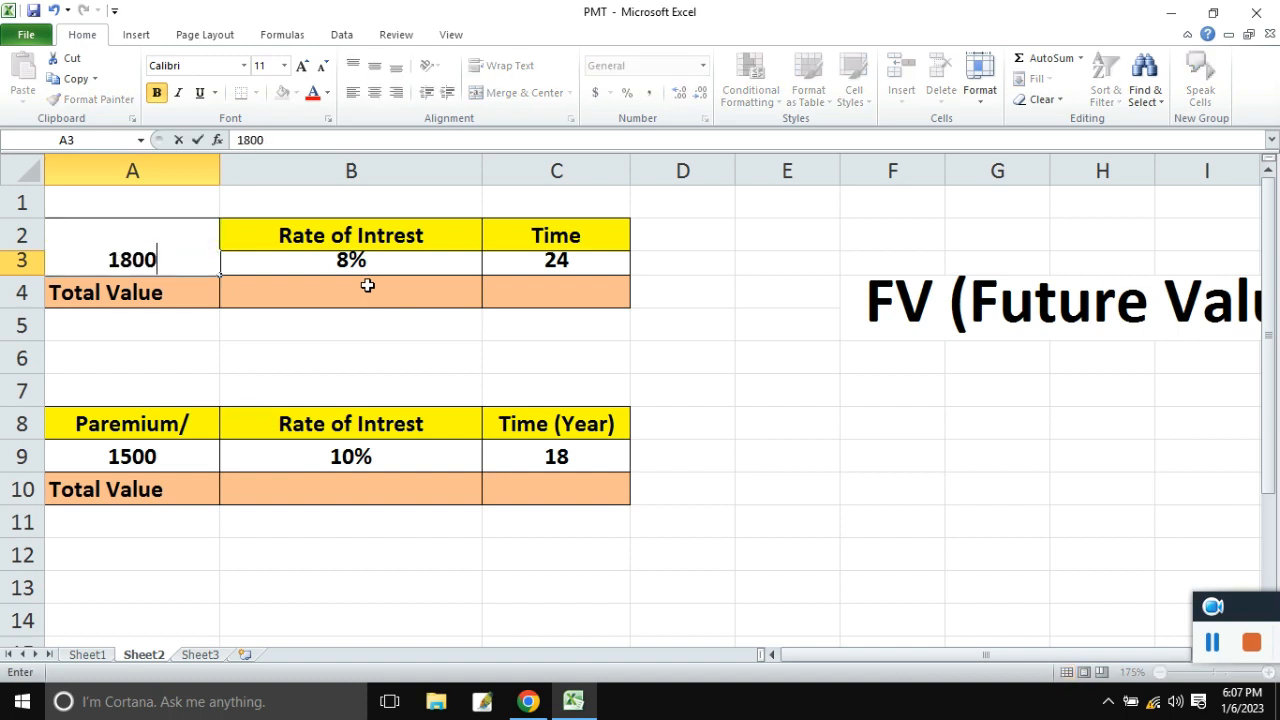
{"action": "key", "text": "Tab"}
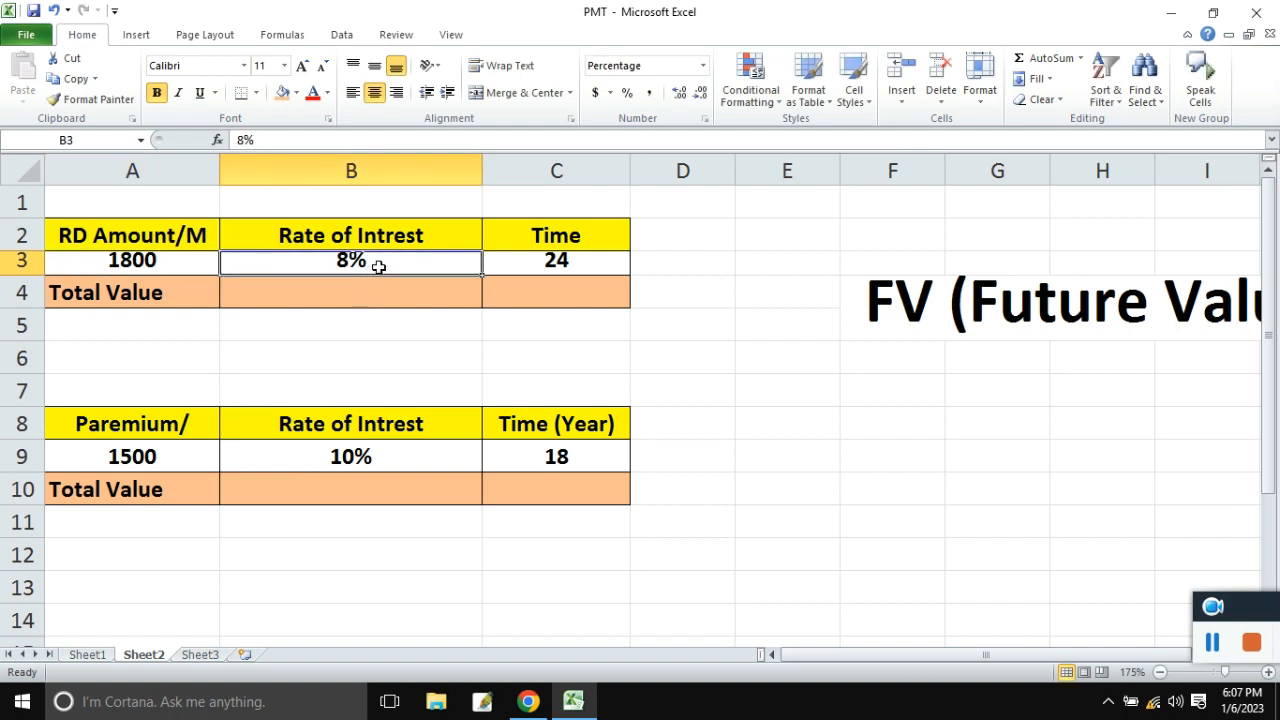
{"action": "left_click_drag", "start_coordinate": [30, 276], "coordinate": [30, 280]}
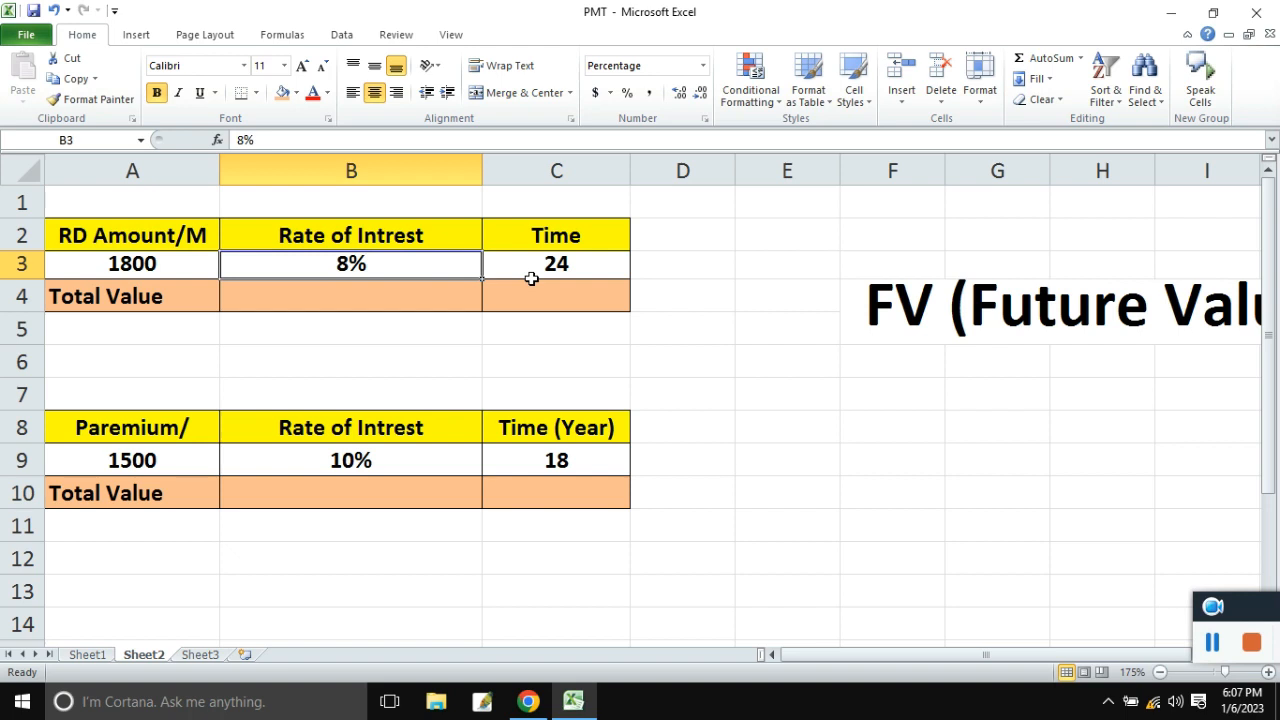
Set the RD table's rate of interest in B3 to 14% and its time in C3 to 18.
{"action": "type", "text": "14"}
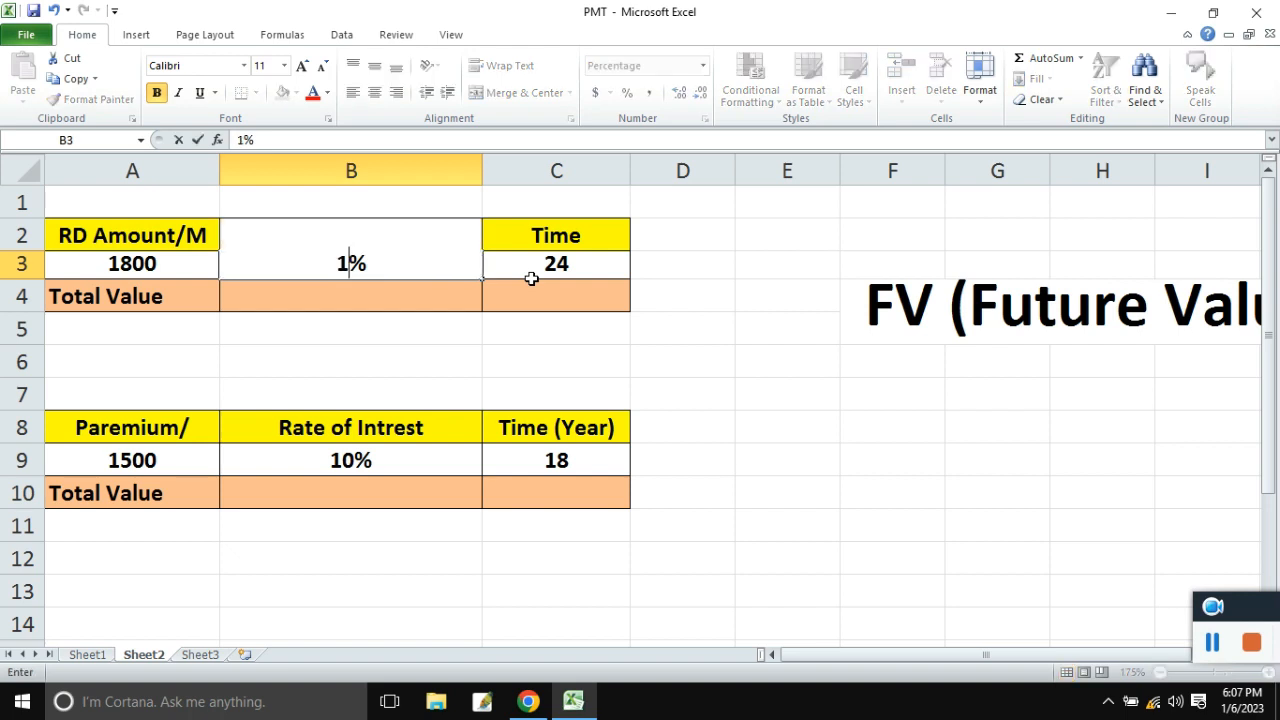
{"action": "left_click", "coordinate": [531, 278]}
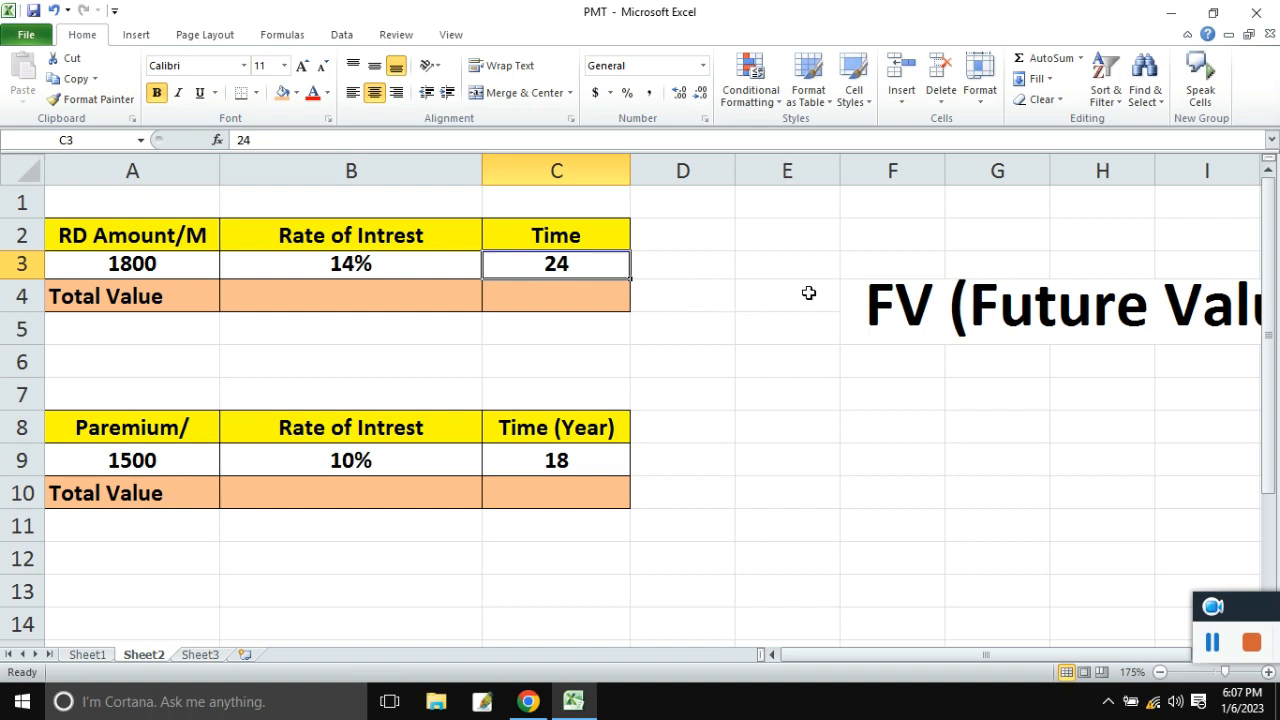
{"action": "type", "text": "18"}
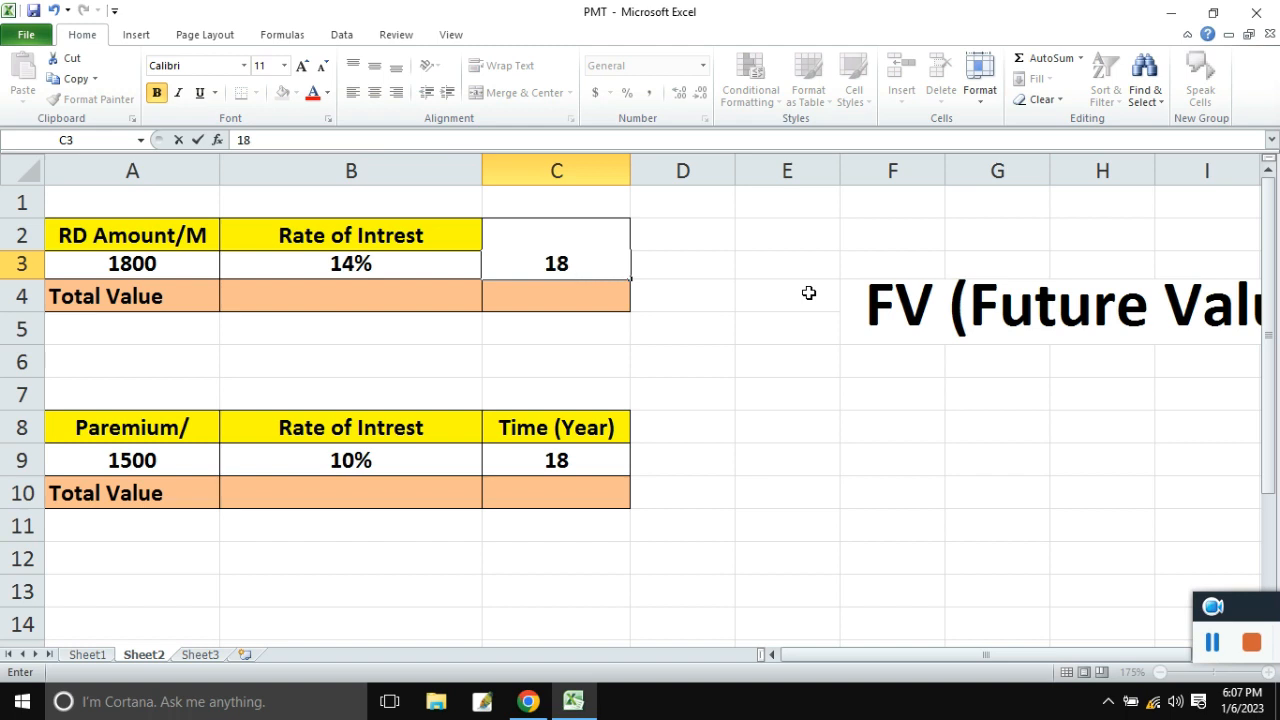
{"action": "key", "text": "Return"}
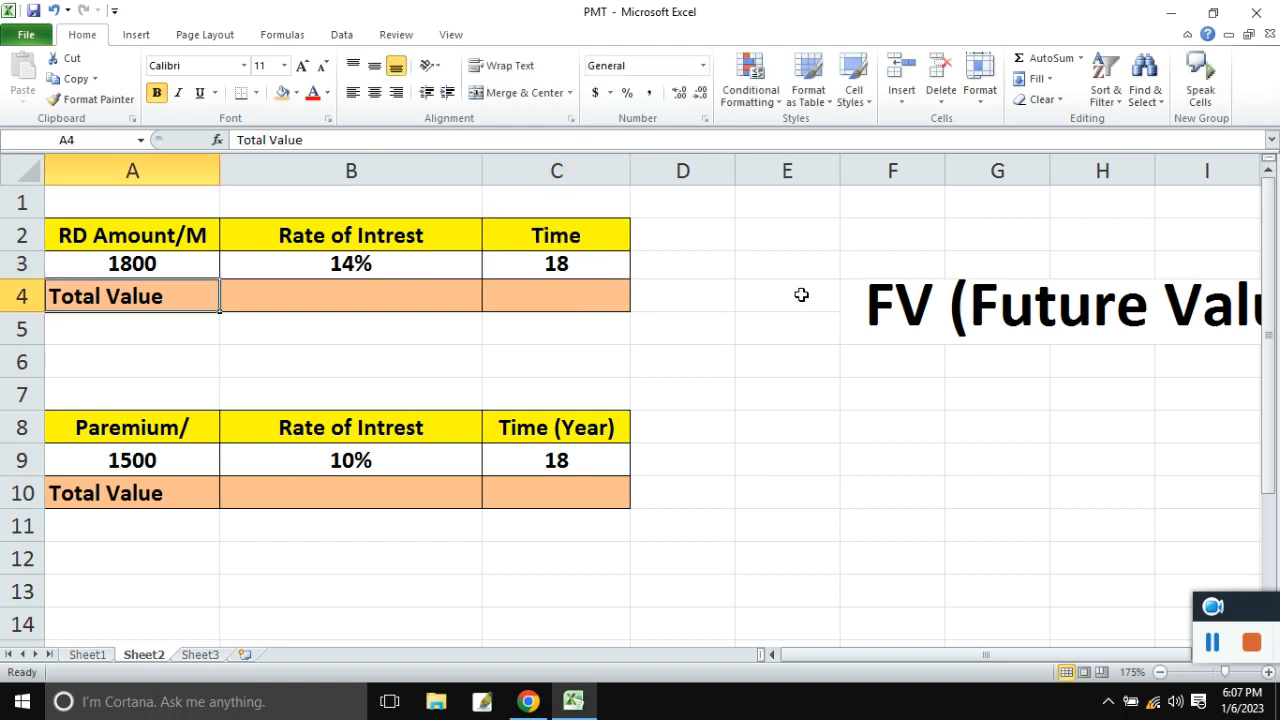
{"action": "left_click", "coordinate": [363, 302]}
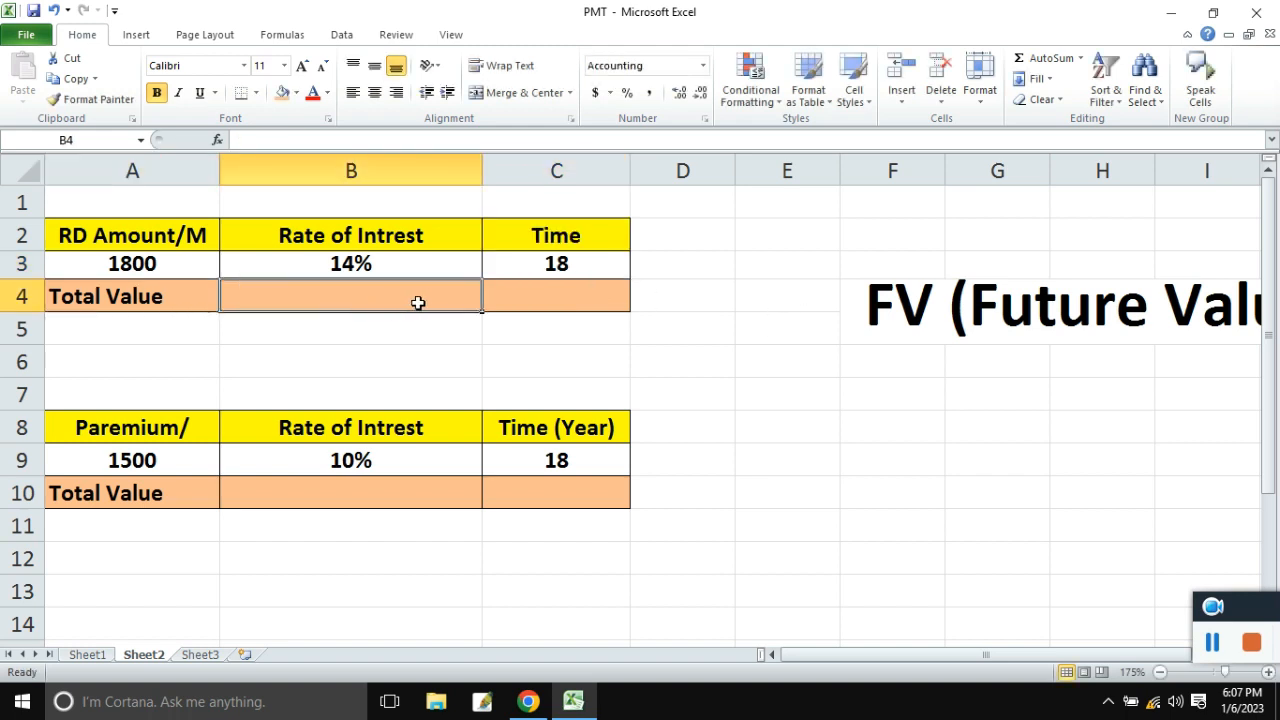
Calculate the RD table's total value in B4 with the formula =FV(B3/12,C3,A3,,1).
{"action": "left_click", "coordinate": [572, 268]}
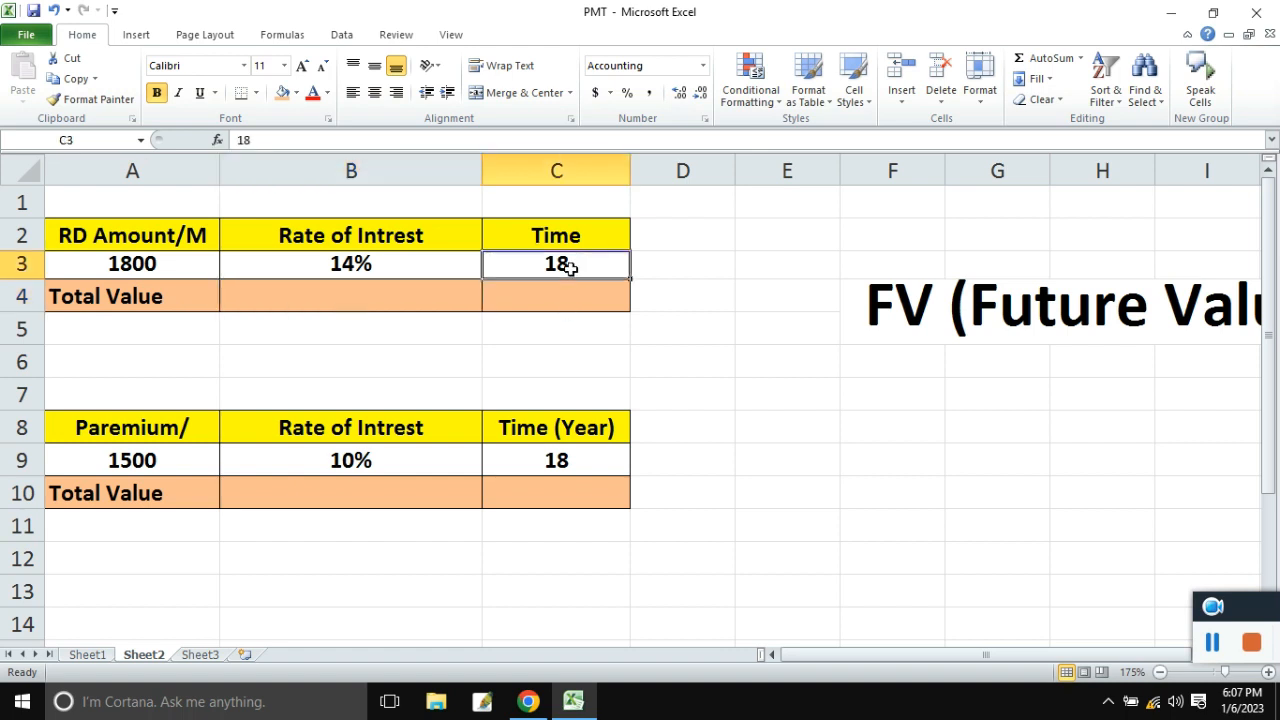
{"action": "left_click", "coordinate": [382, 309]}
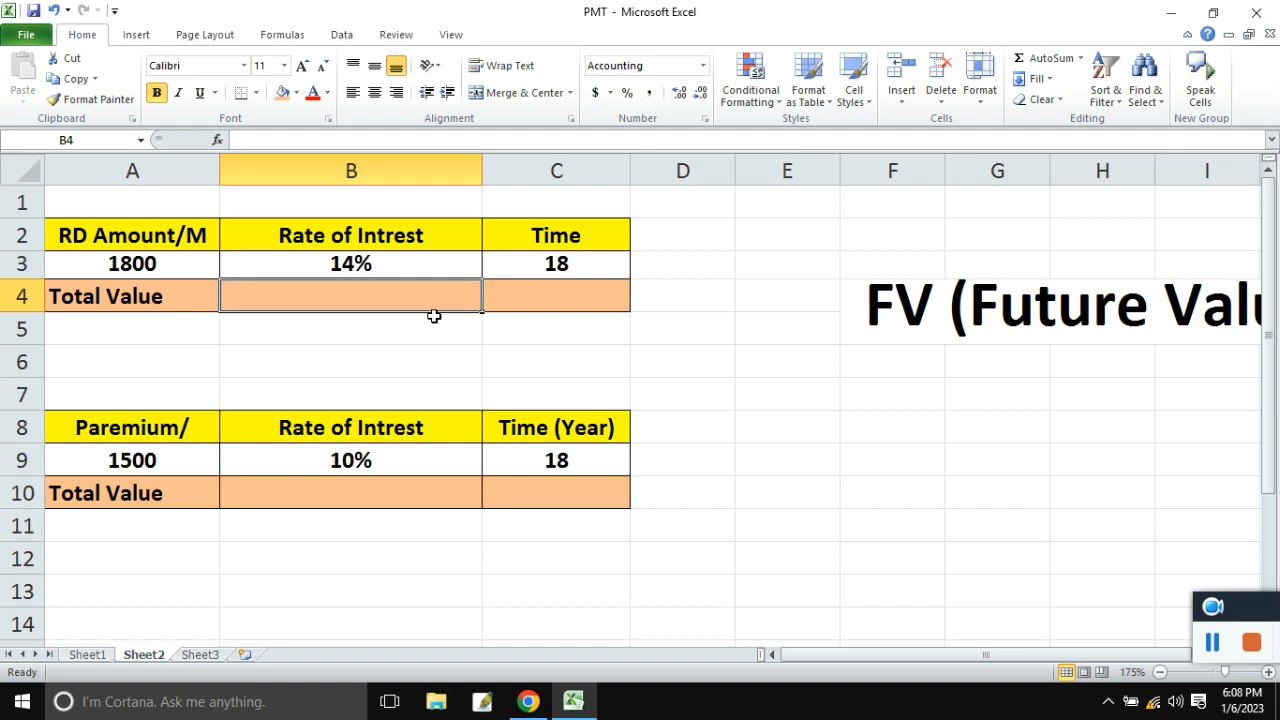
{"action": "type", "text": "="}
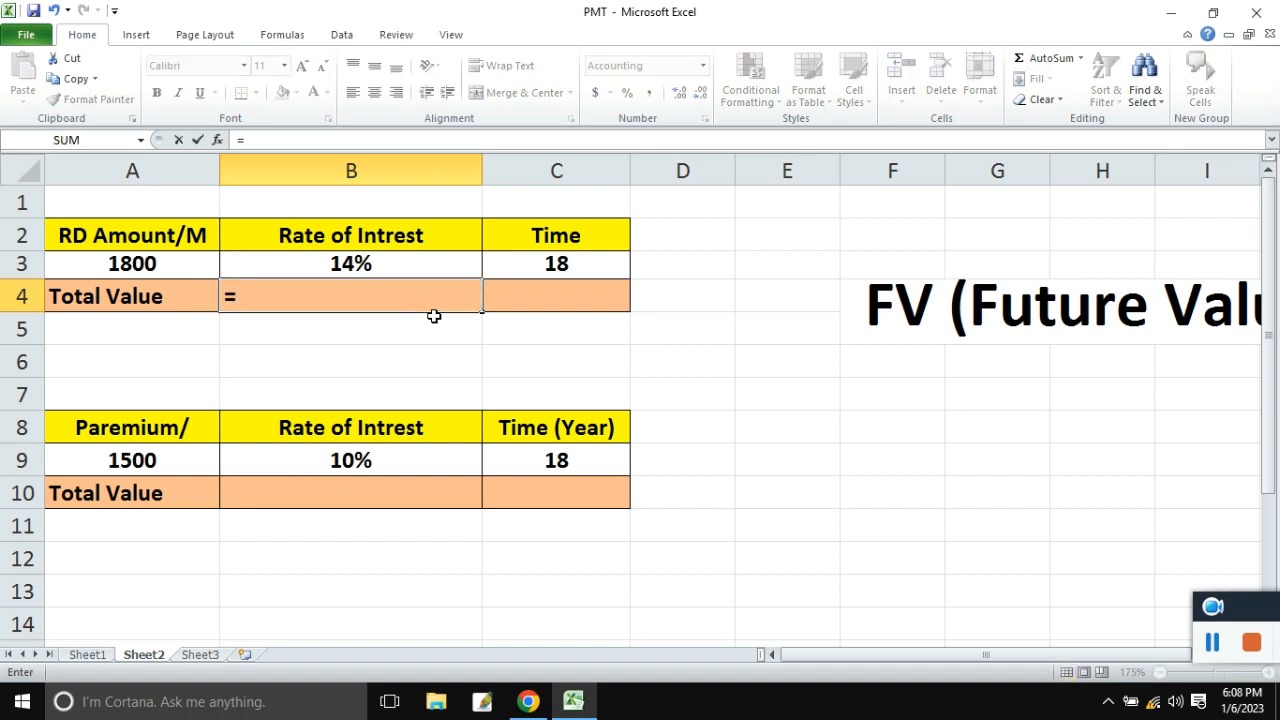
{"action": "type", "text": "fv"}
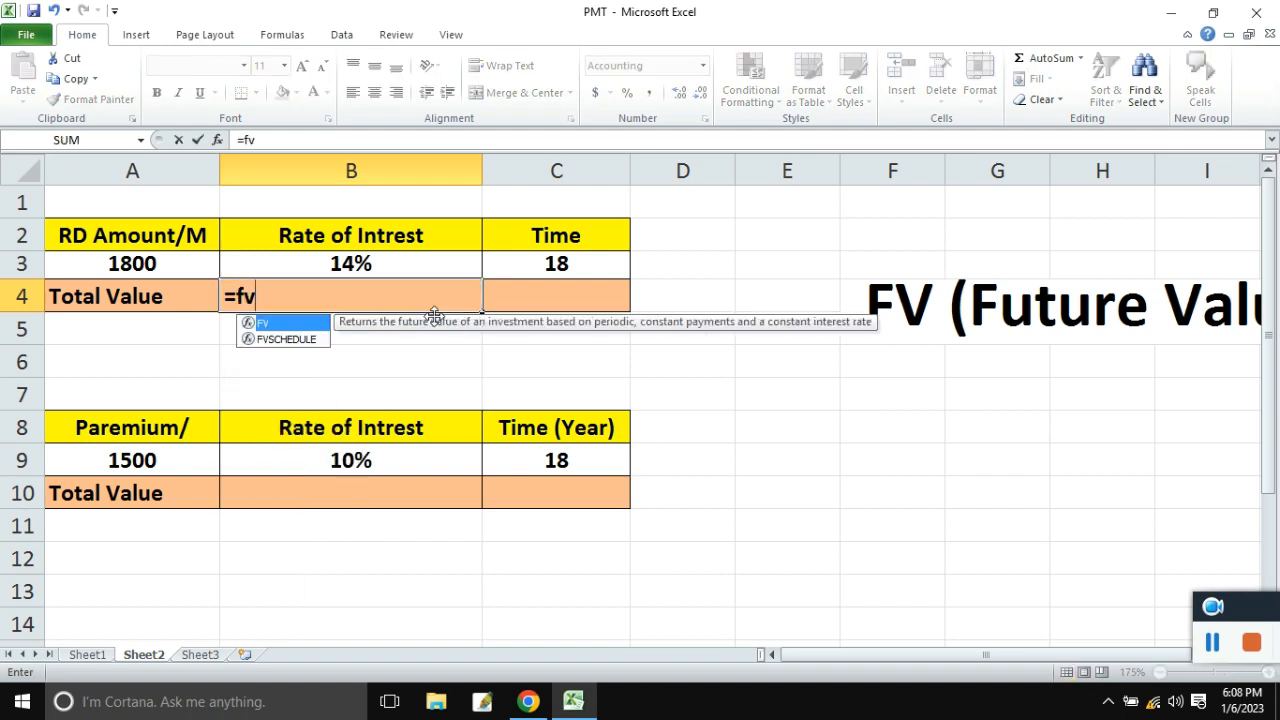
{"action": "key", "text": "Tab"}
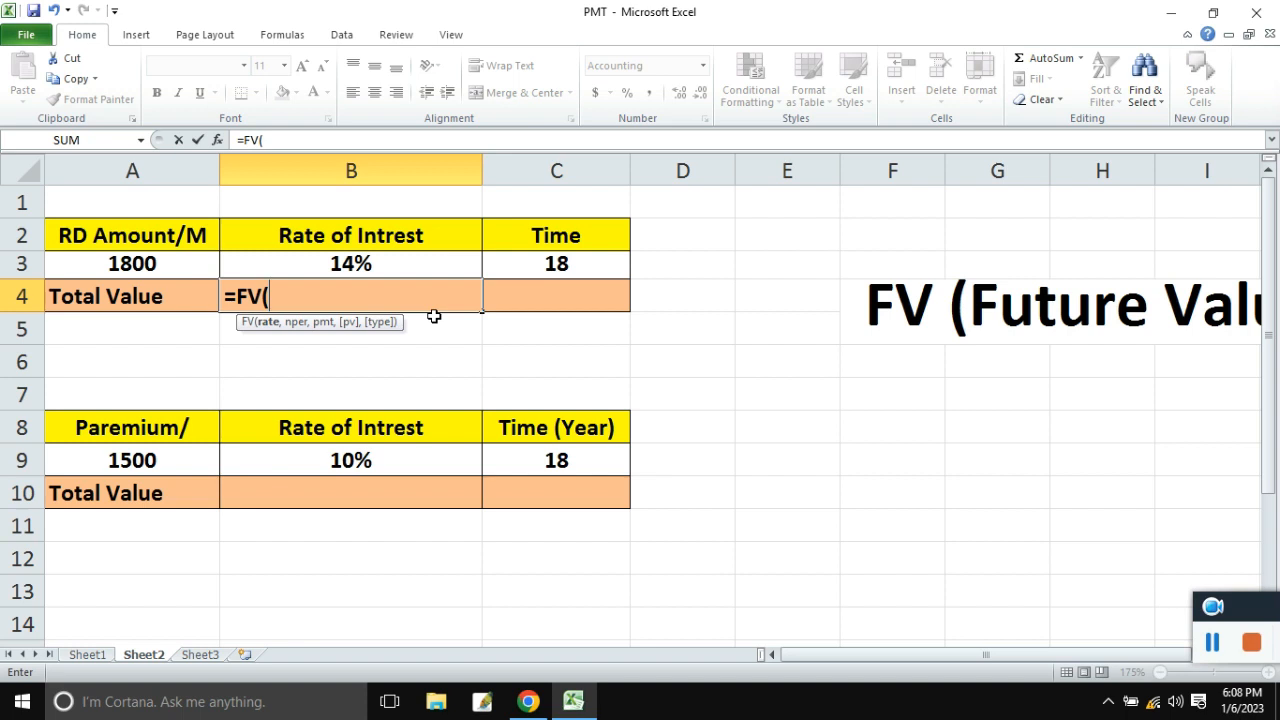
{"action": "left_click", "coordinate": [393, 265]}
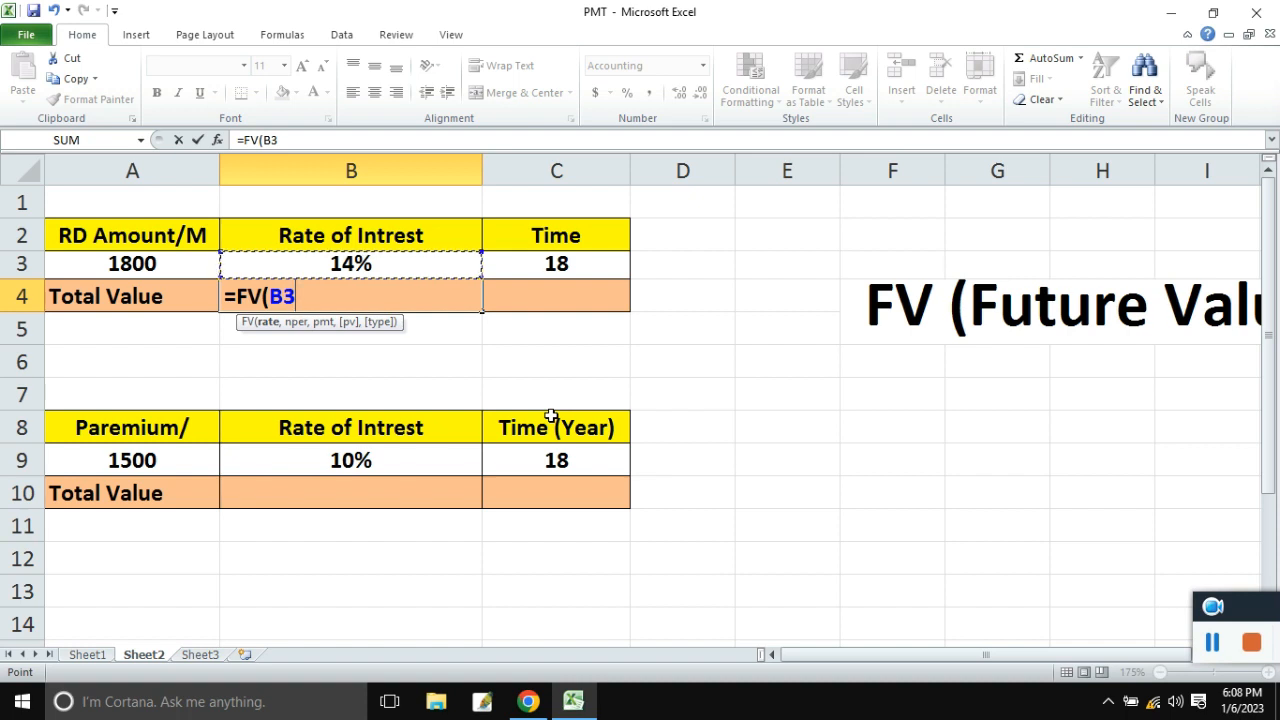
{"action": "type", "text": "/12"}
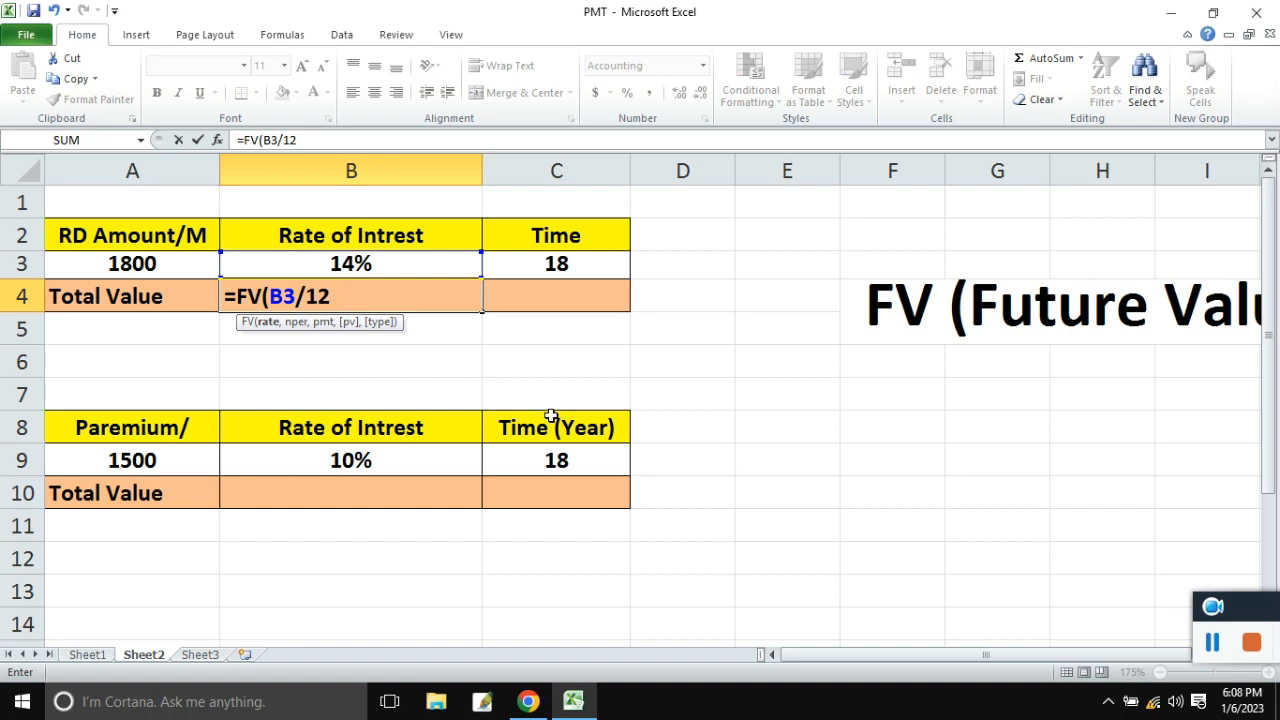
{"action": "type", "text": ","}
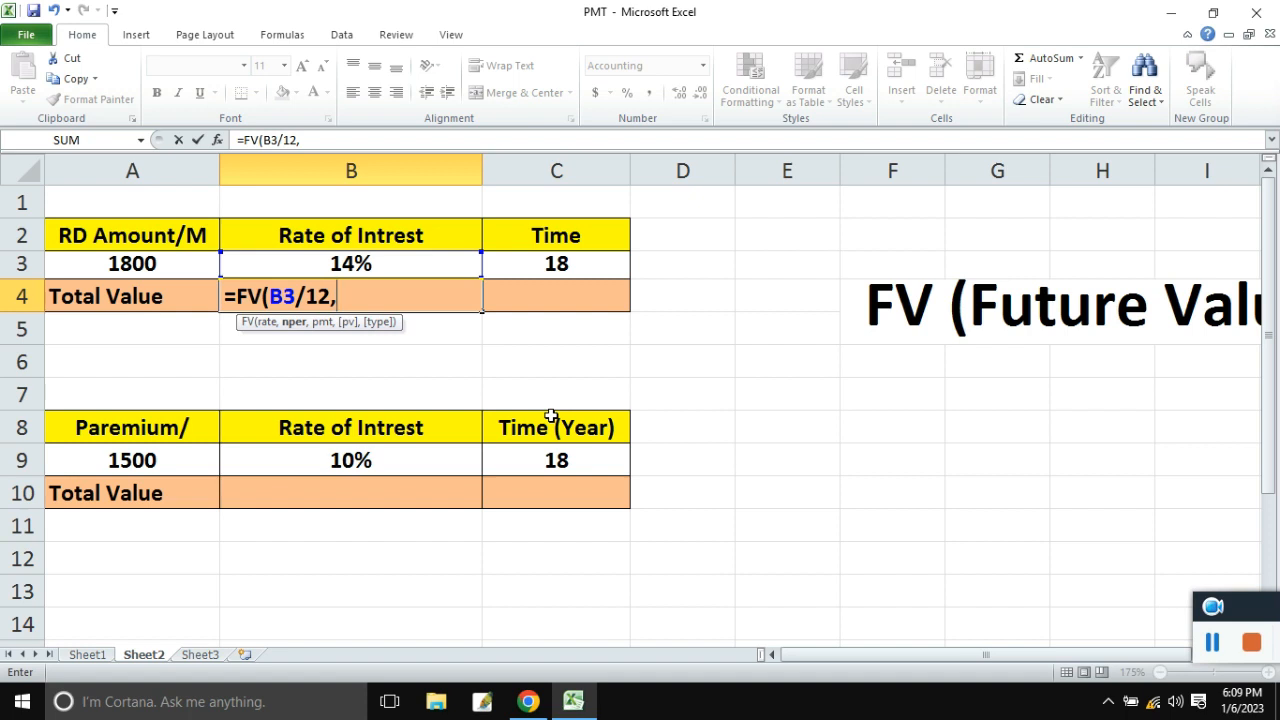
{"action": "left_click", "coordinate": [572, 265]}
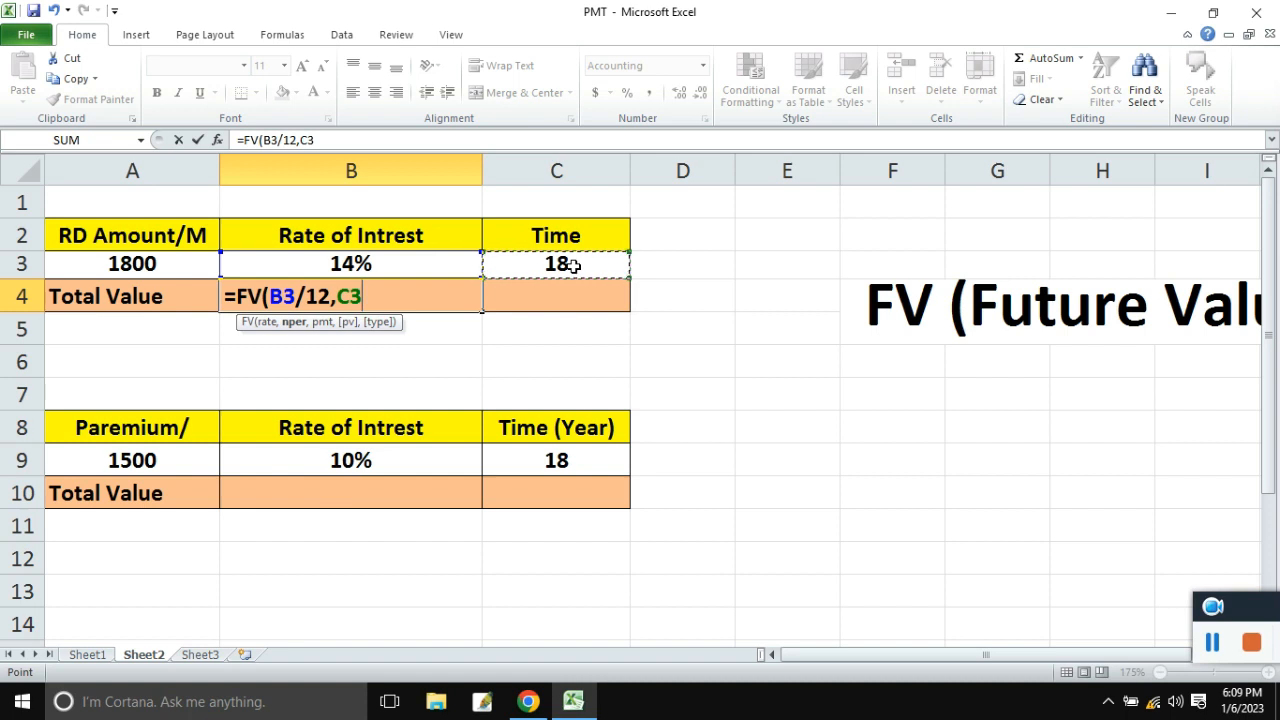
{"action": "type", "text": ","}
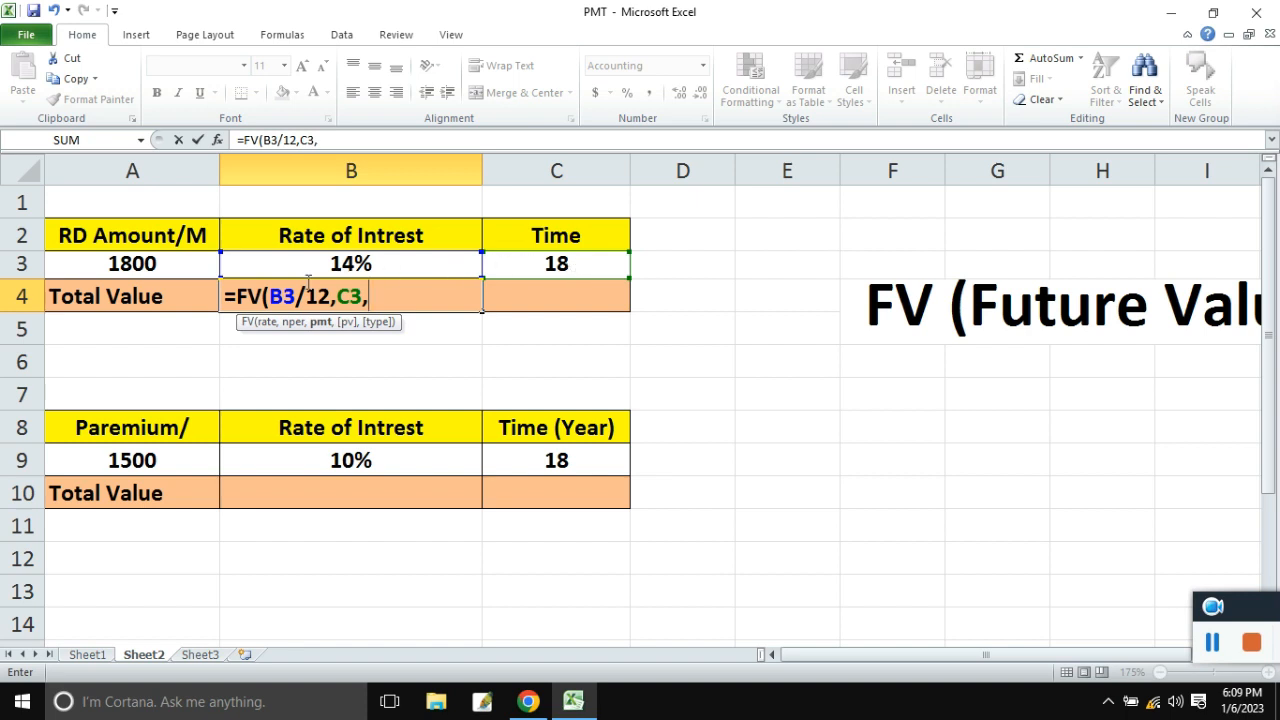
{"action": "left_click", "coordinate": [162, 262]}
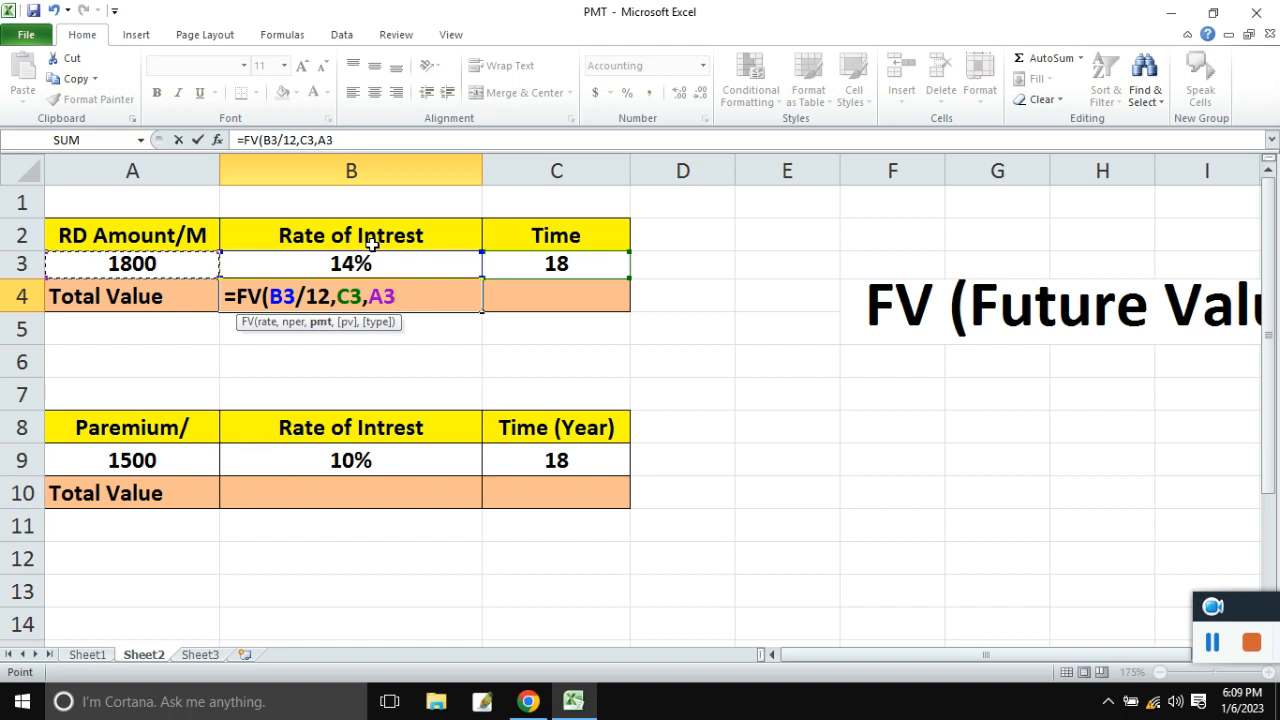
{"action": "type", "text": ","}
{"action": "type", "text": ","}
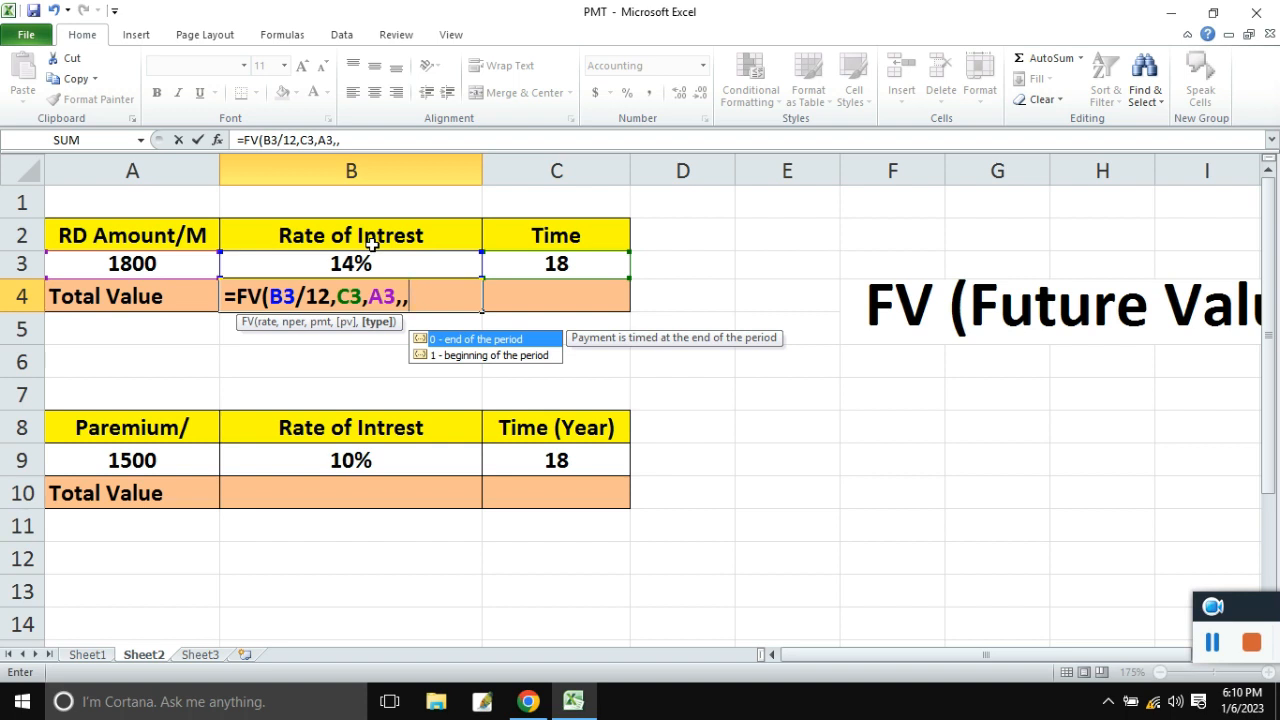
{"action": "type", "text": "1)"}
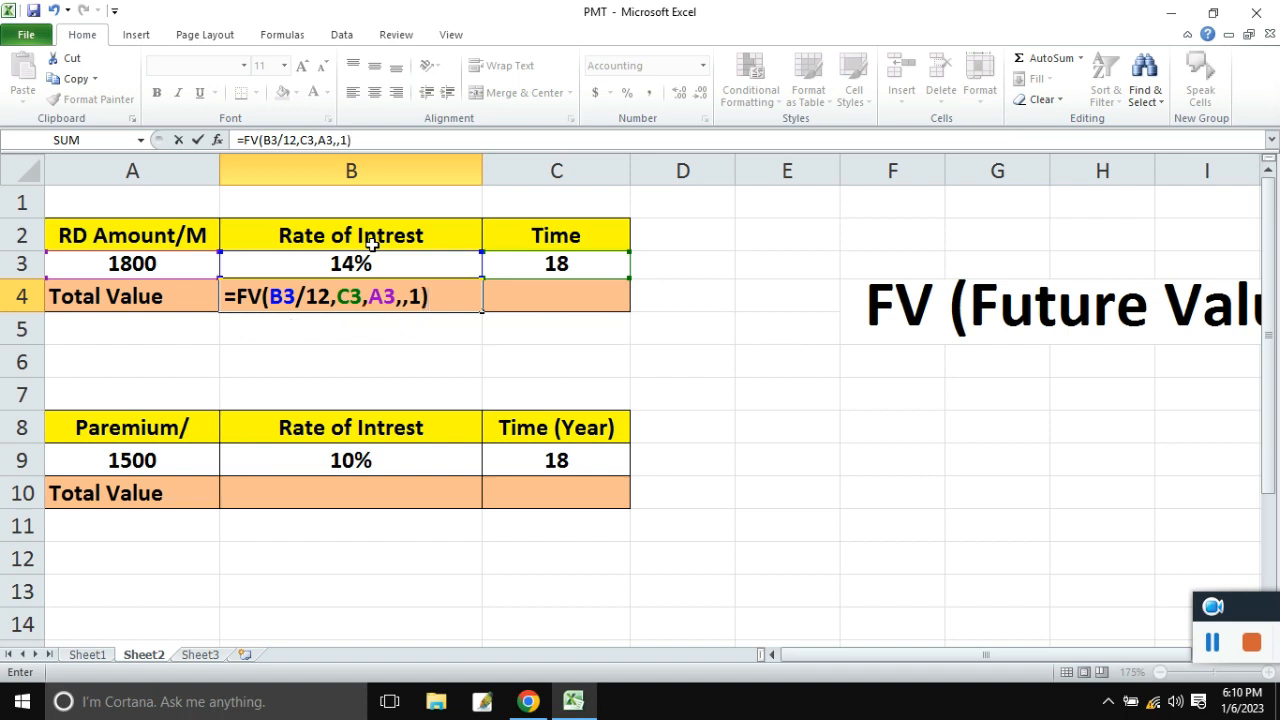
{"action": "key", "text": "Return"}
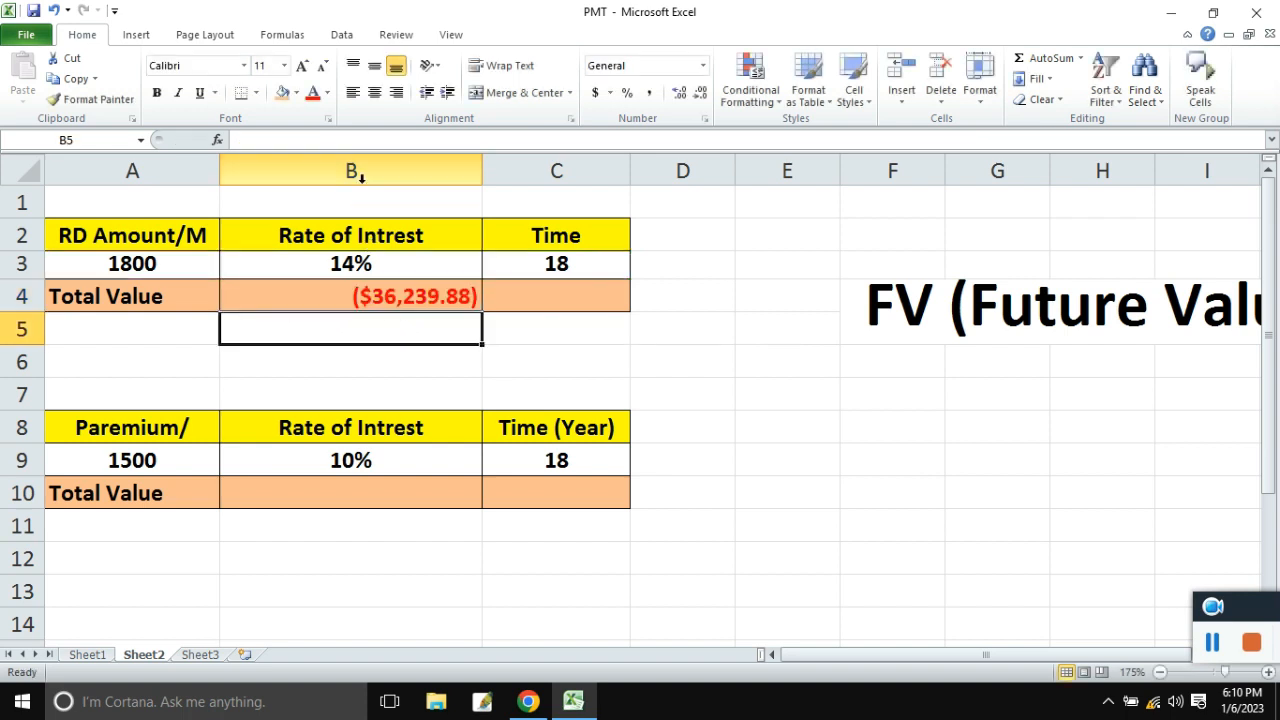
Apply the comma number style to the FV result in B4.
{"action": "left_click", "coordinate": [422, 291]}
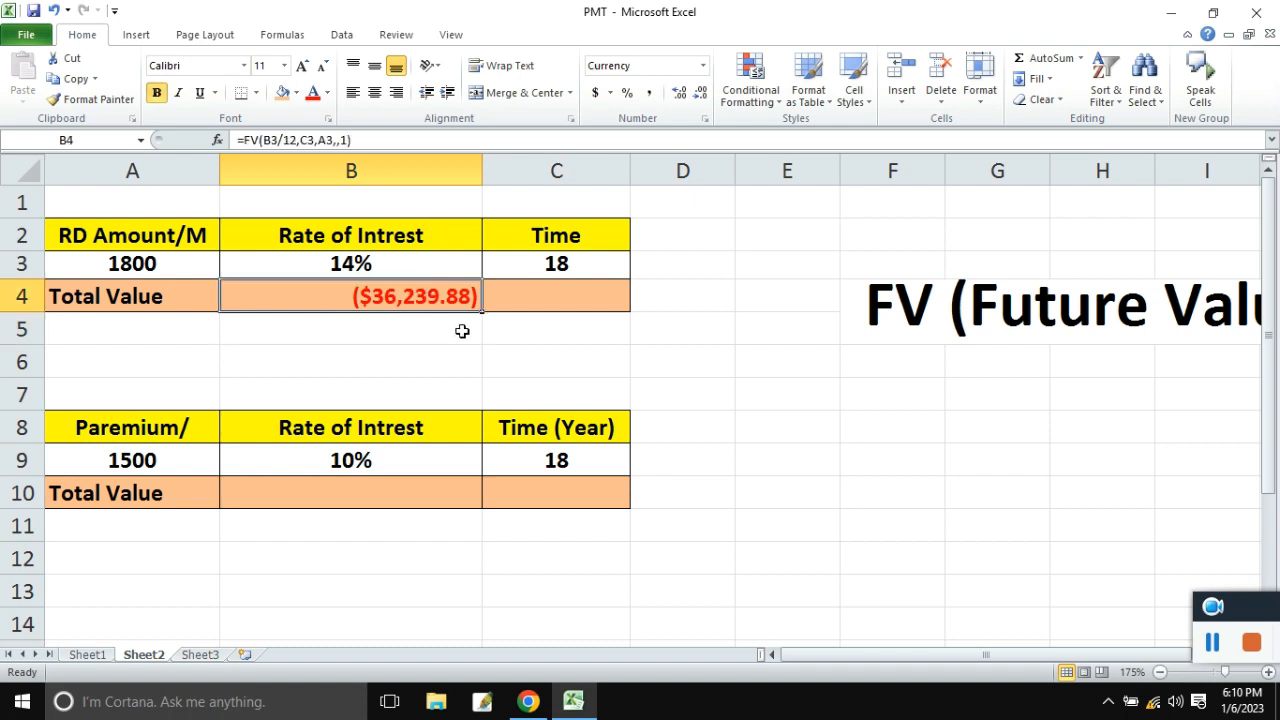
{"action": "left_click", "coordinate": [410, 334]}
{"action": "left_click", "coordinate": [543, 336]}
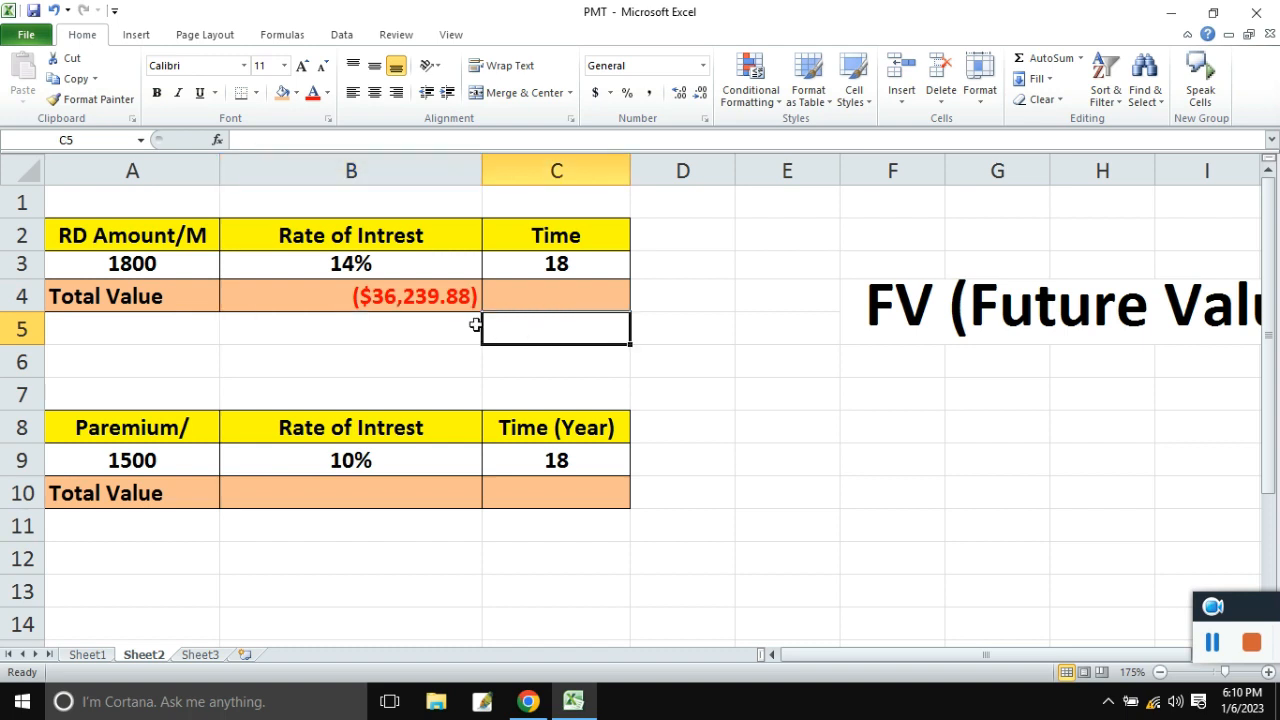
{"action": "left_click", "coordinate": [428, 297]}
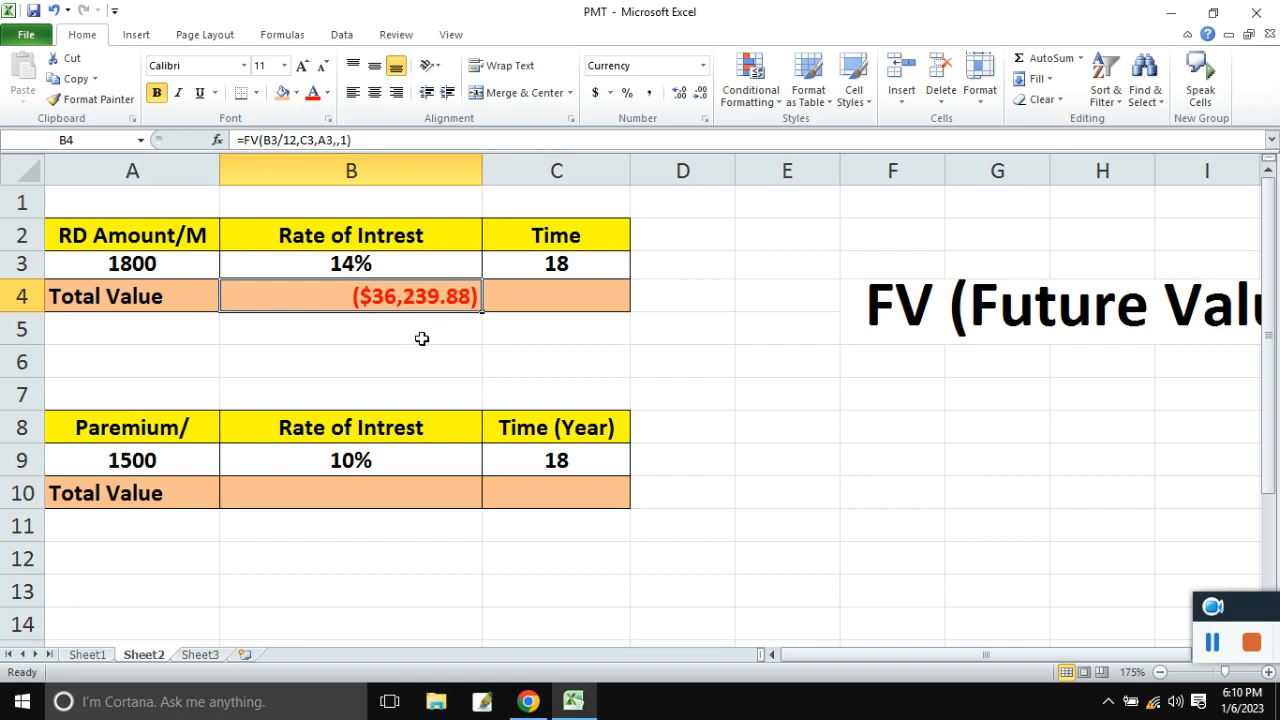
{"action": "left_click", "coordinate": [649, 94]}
{"action": "left_click", "coordinate": [470, 330]}
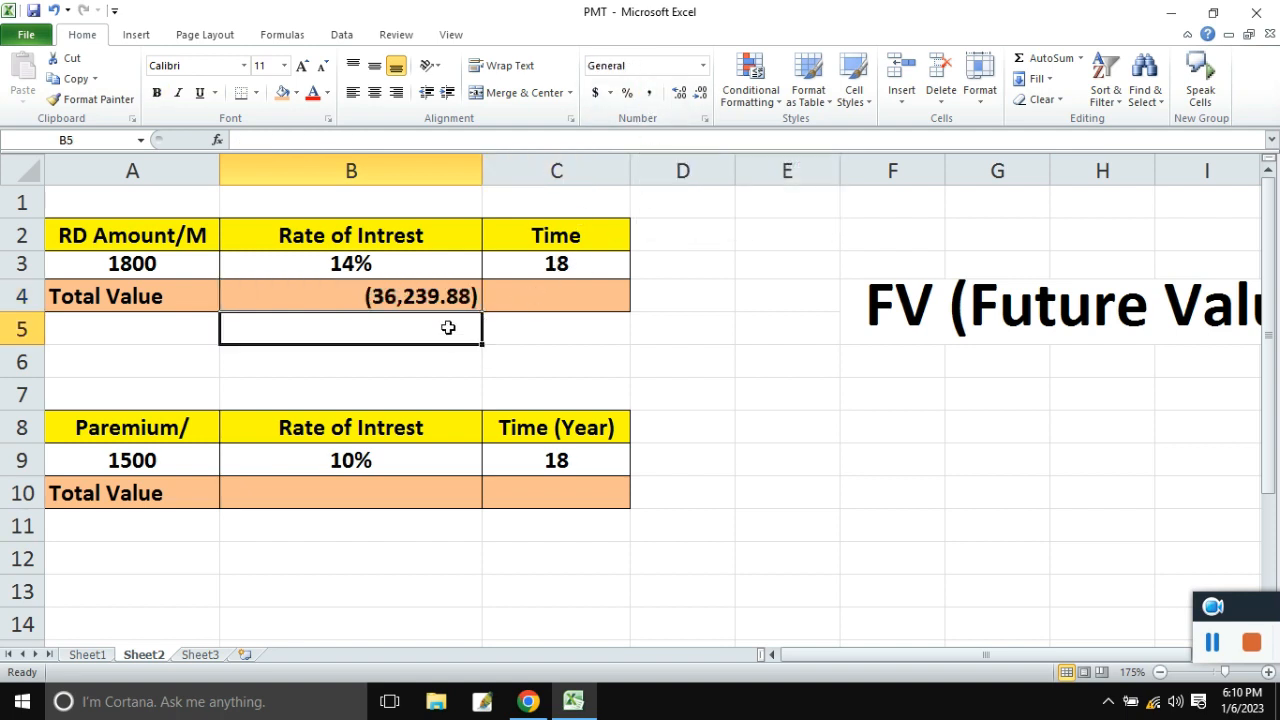
{"action": "left_click", "coordinate": [415, 298]}
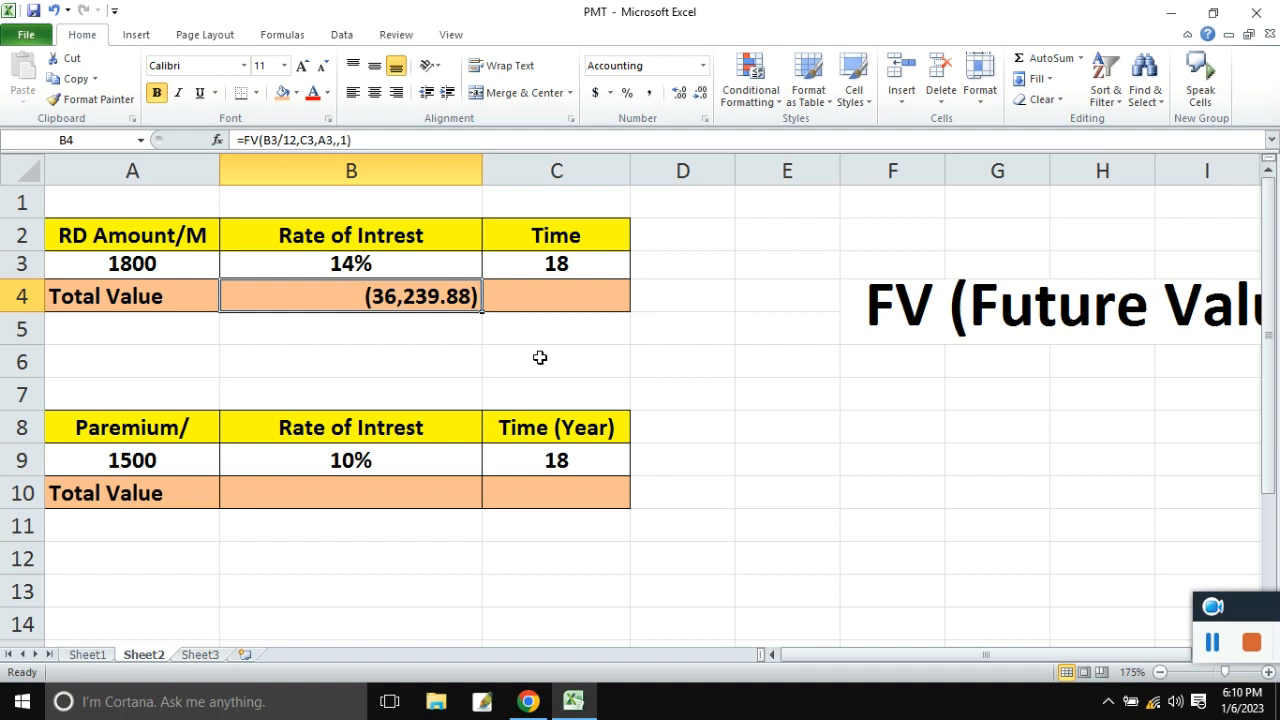
{"action": "left_click", "coordinate": [422, 331]}
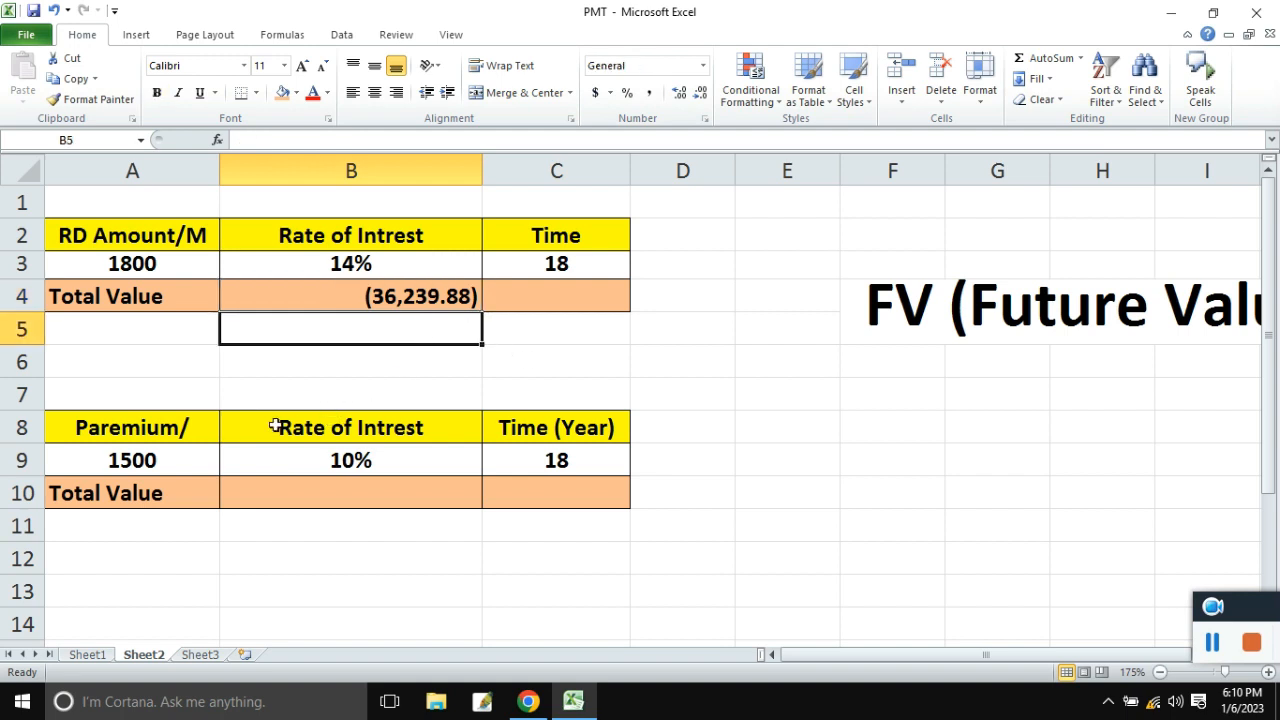
Set the premium amount in A9 to 6000 and the premium table's rate of interest in B9 to 18%.
{"action": "left_click", "coordinate": [165, 440]}
{"action": "left_click", "coordinate": [157, 458]}
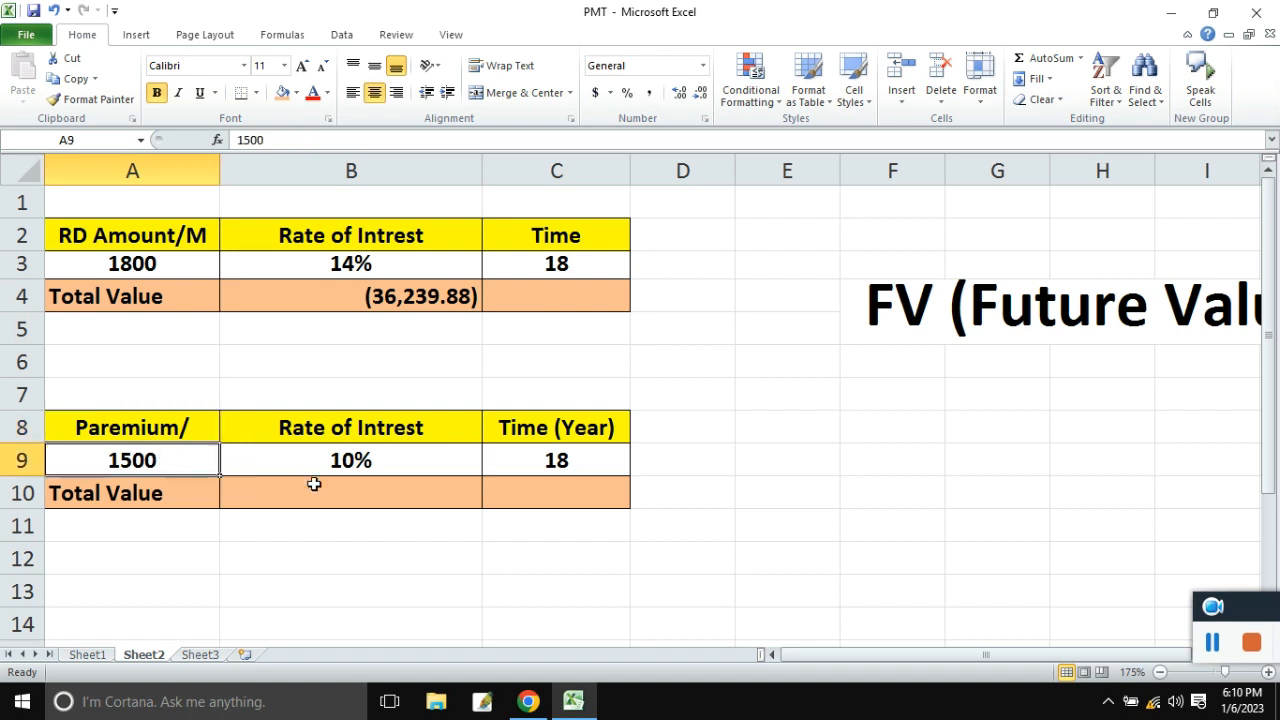
{"action": "type", "text": "6000"}
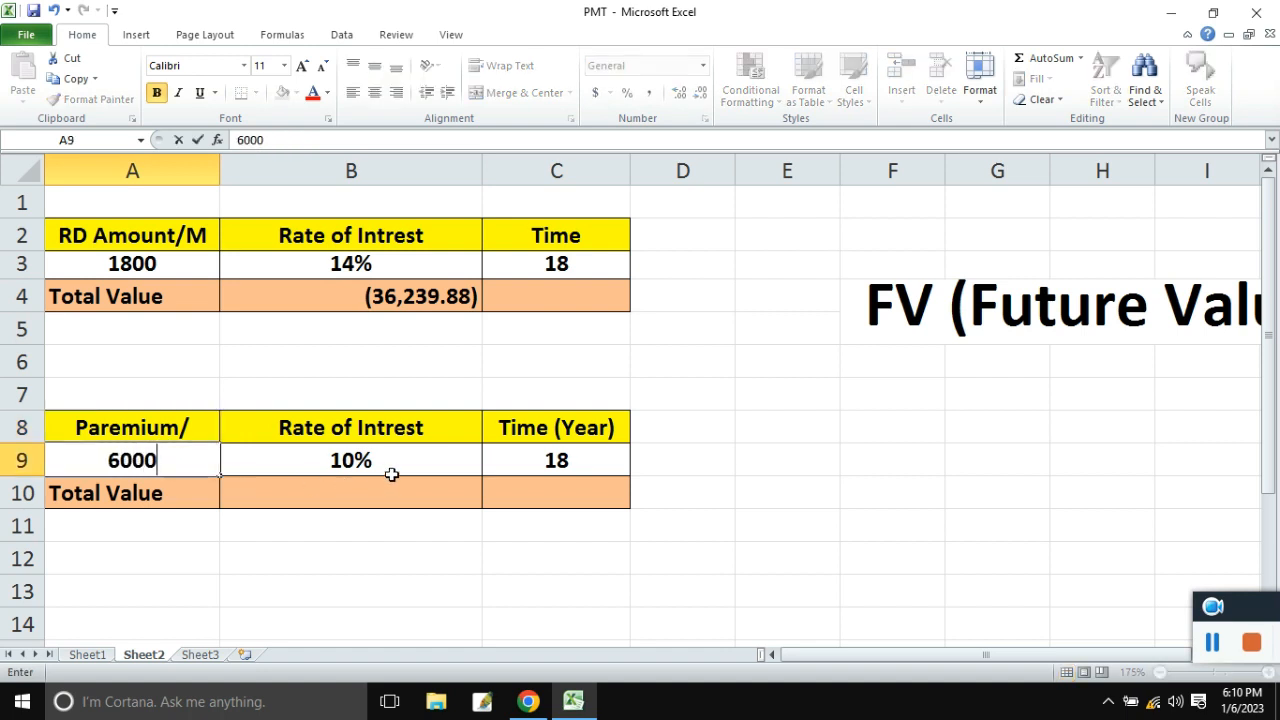
{"action": "left_click", "coordinate": [391, 474]}
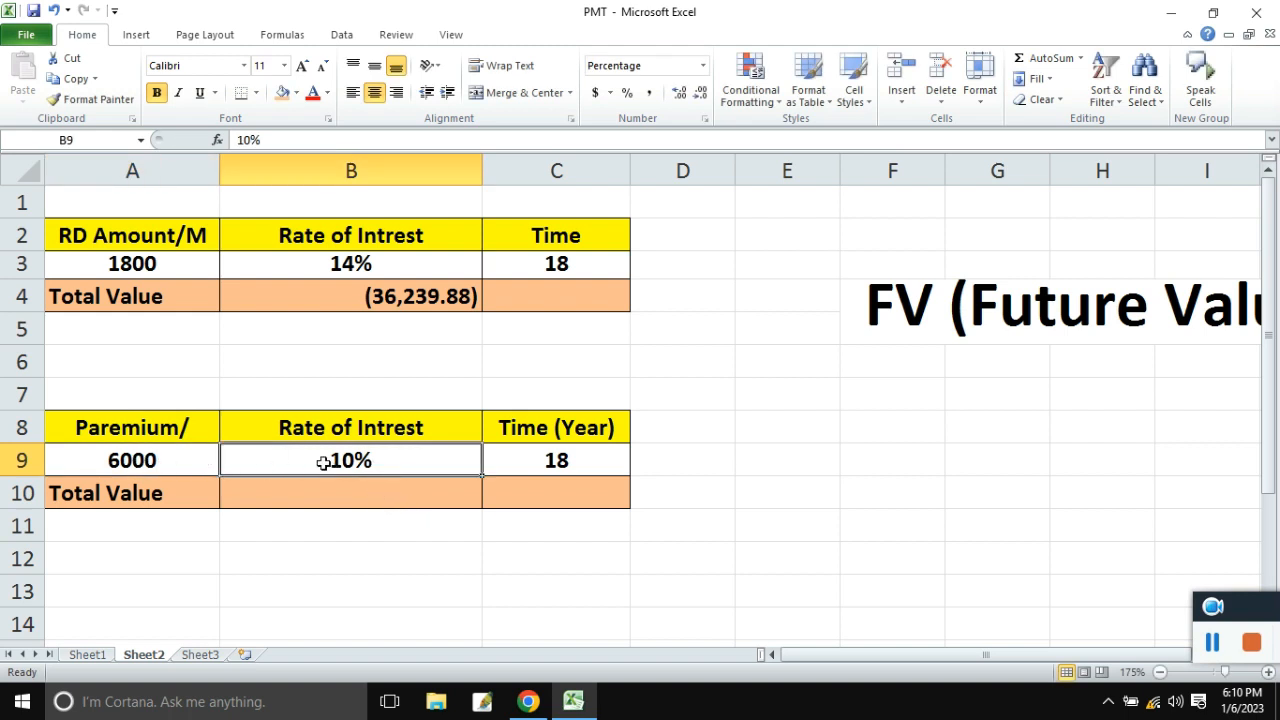
{"action": "type", "text": "18"}
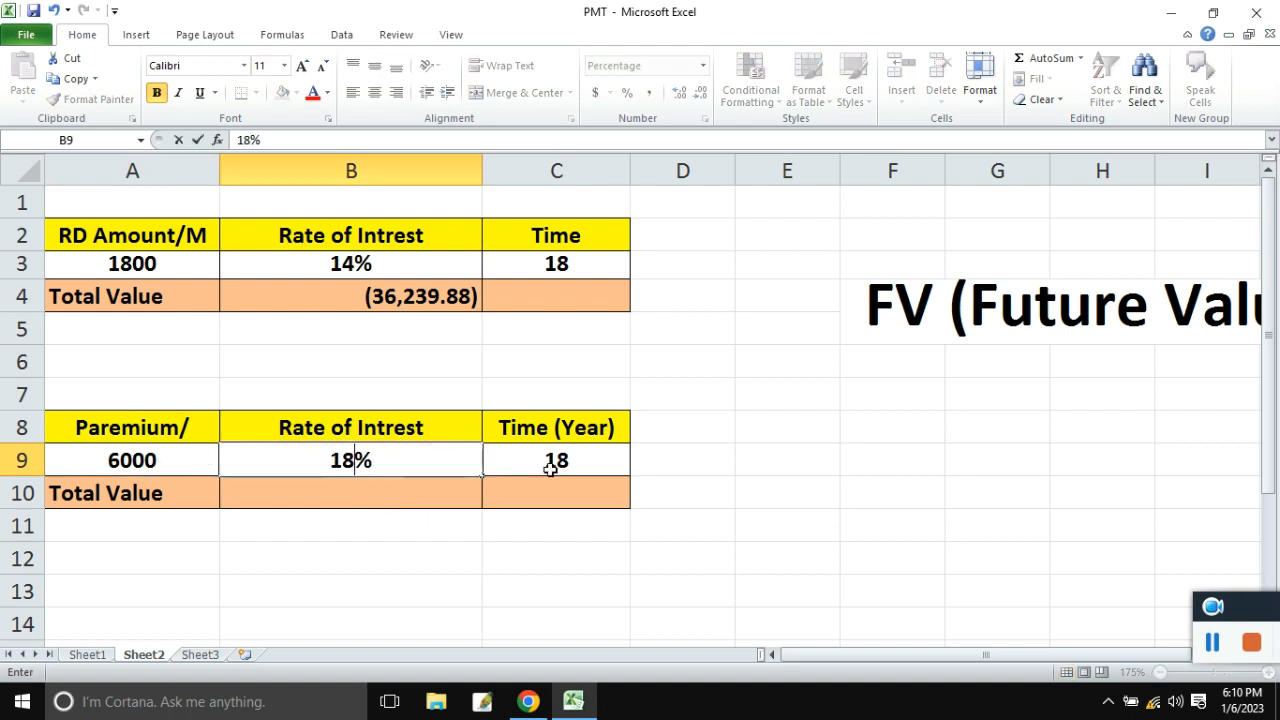
{"action": "left_click", "coordinate": [555, 468]}
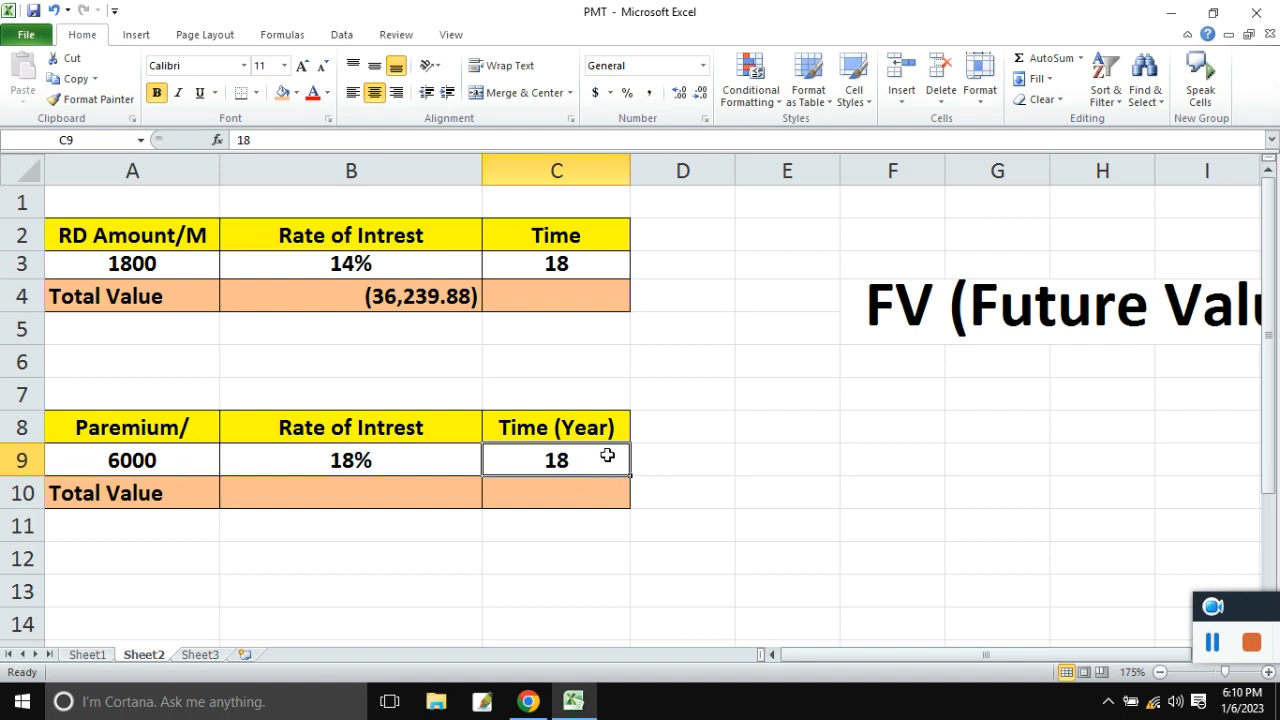
{"action": "left_click", "coordinate": [405, 490]}
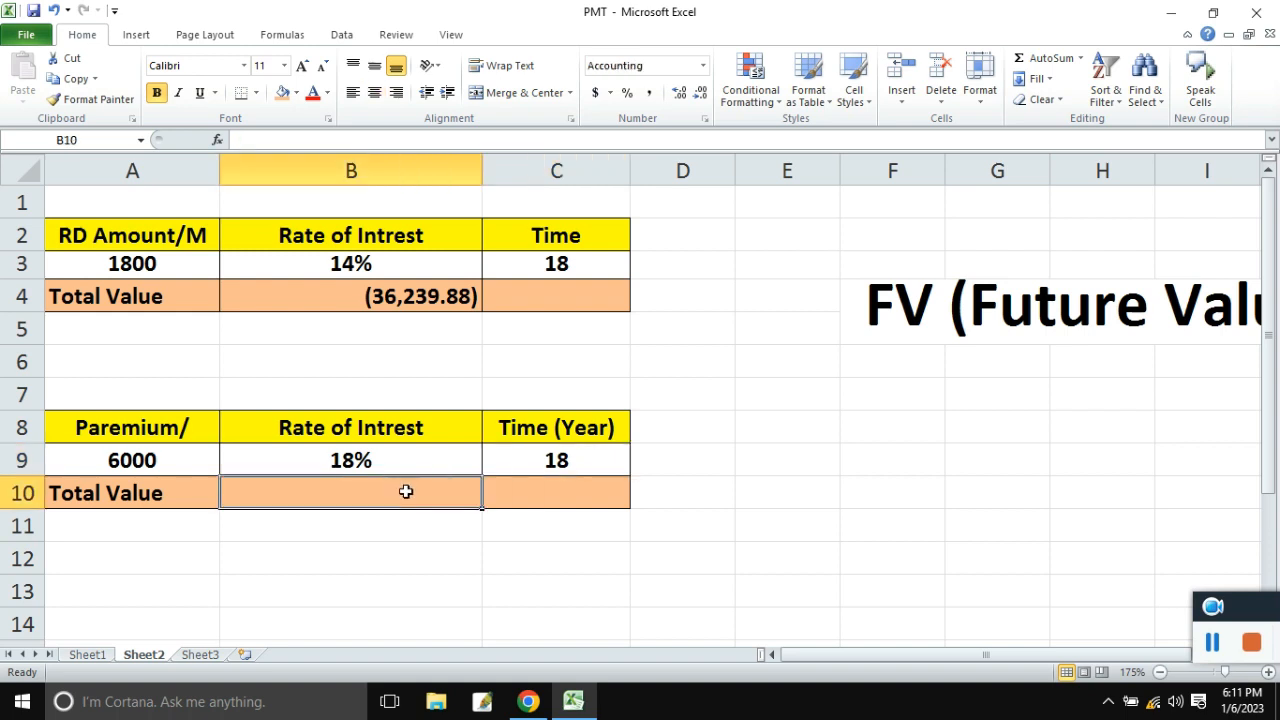
Change the time header in C8 to "Time (halfYear)" and widen column C slightly to fit it.
{"action": "left_click", "coordinate": [570, 458]}
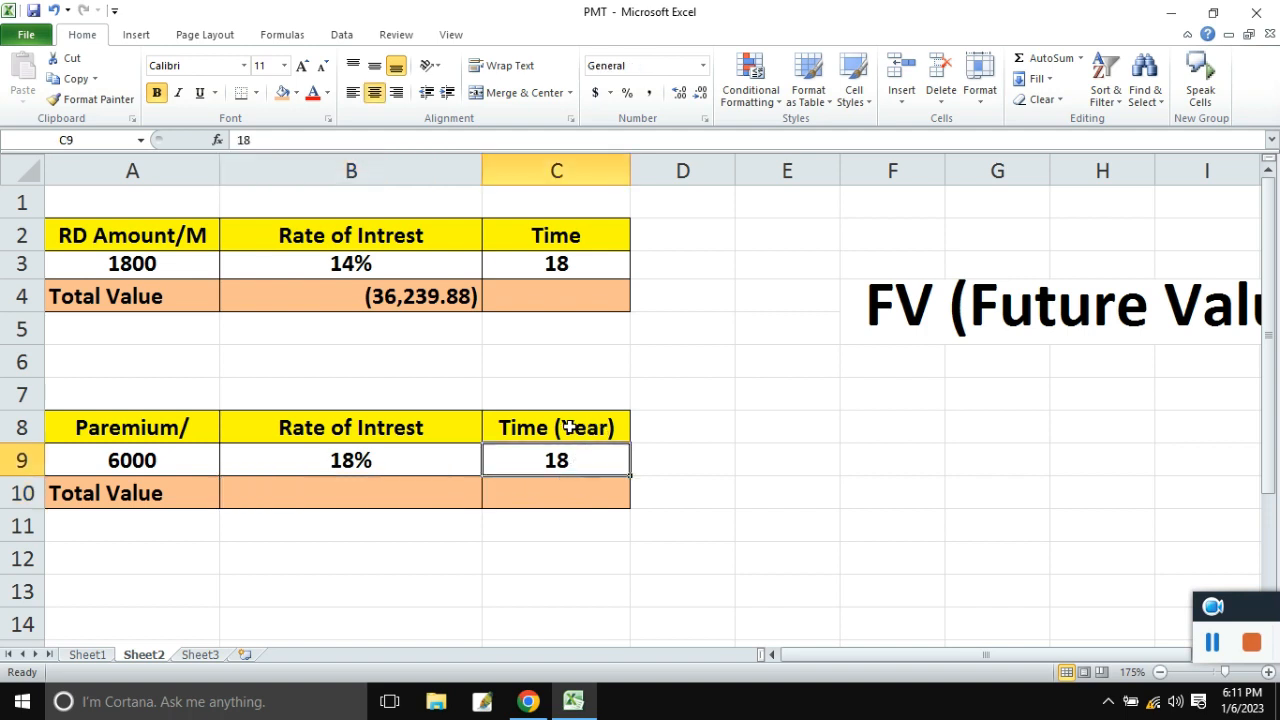
{"action": "double_click", "coordinate": [569, 427]}
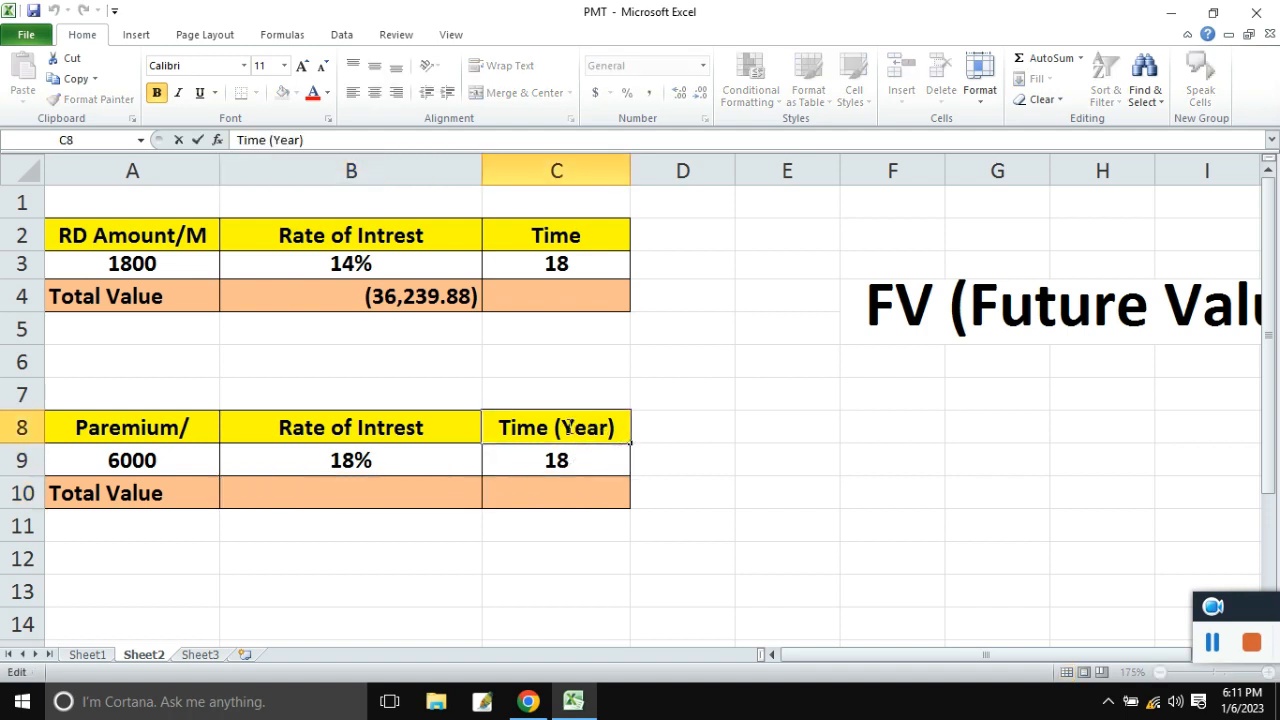
{"action": "type", "text": "ha"}
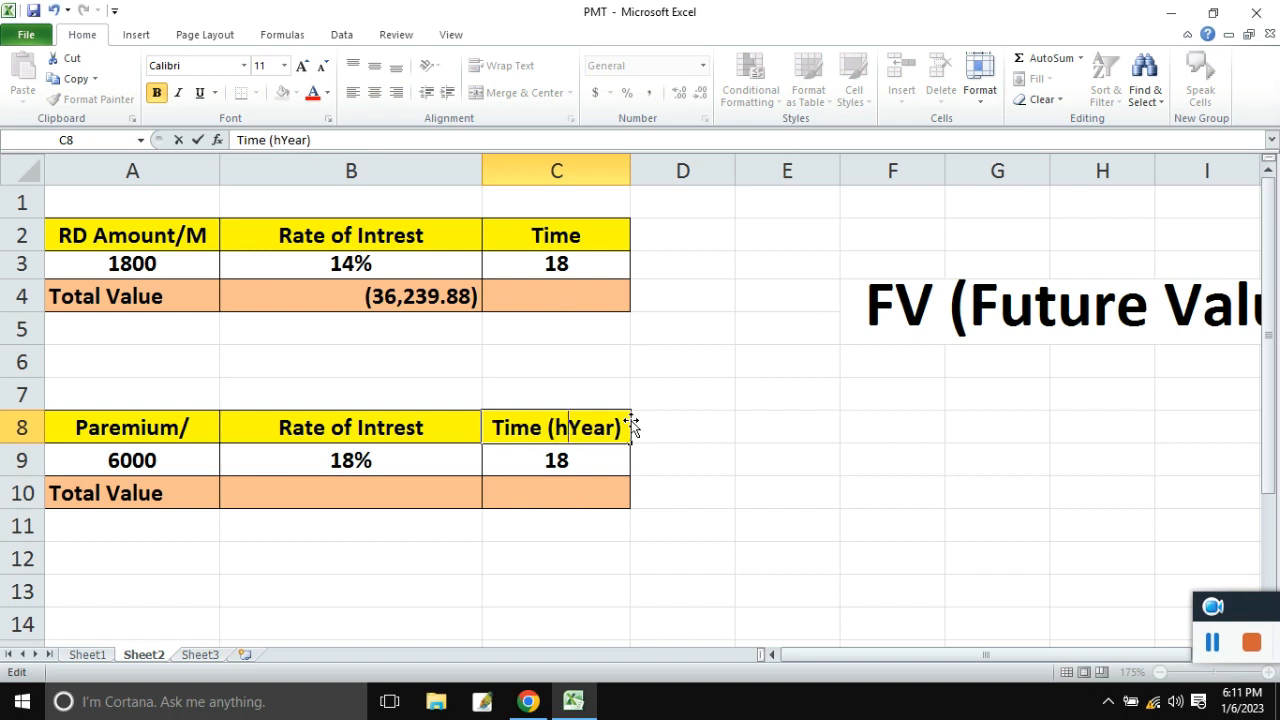
{"action": "type", "text": "lf"}
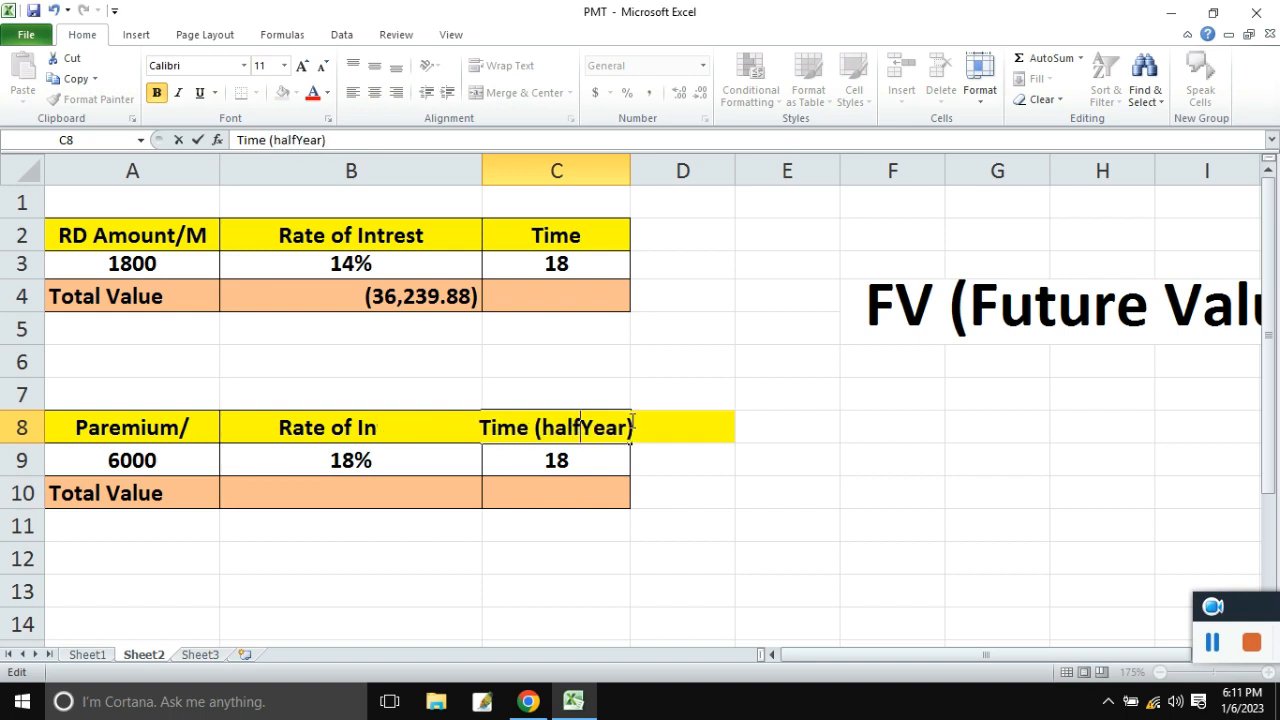
{"action": "key", "text": "Return"}
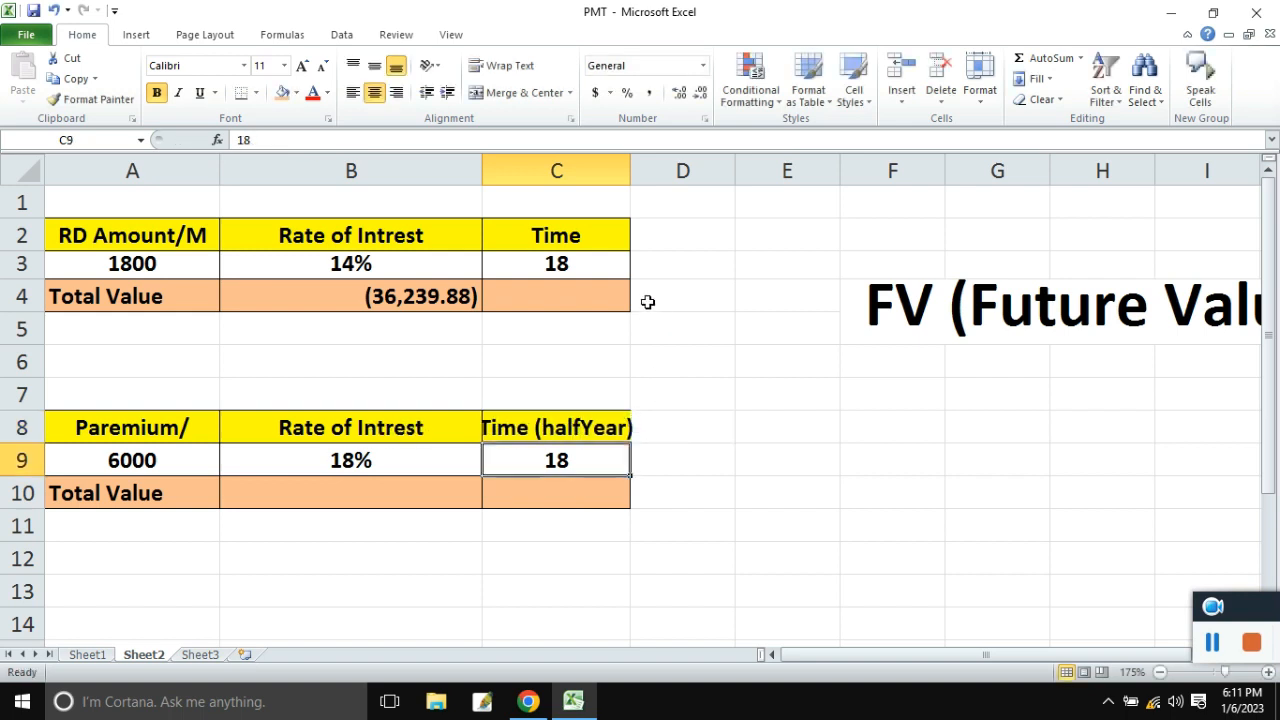
{"action": "left_click_drag", "start_coordinate": [630, 176], "coordinate": [647, 176]}
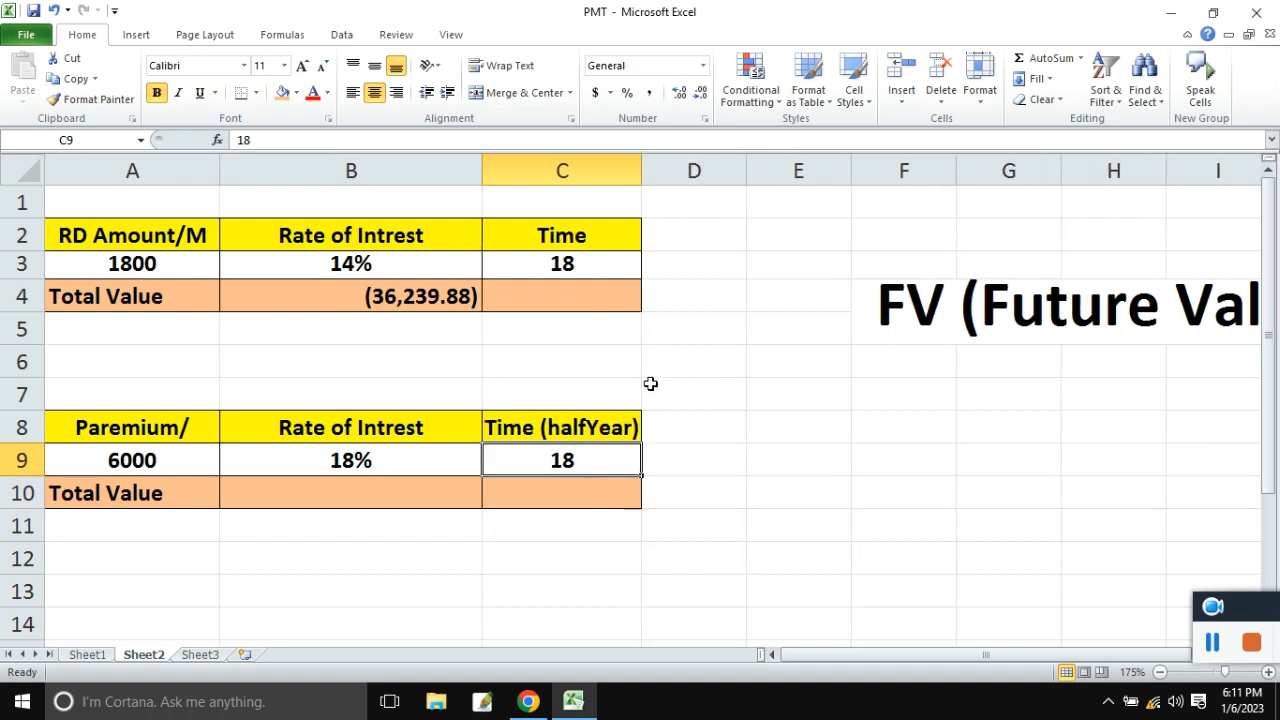
{"action": "left_click", "coordinate": [678, 436]}
{"action": "left_click", "coordinate": [400, 500]}
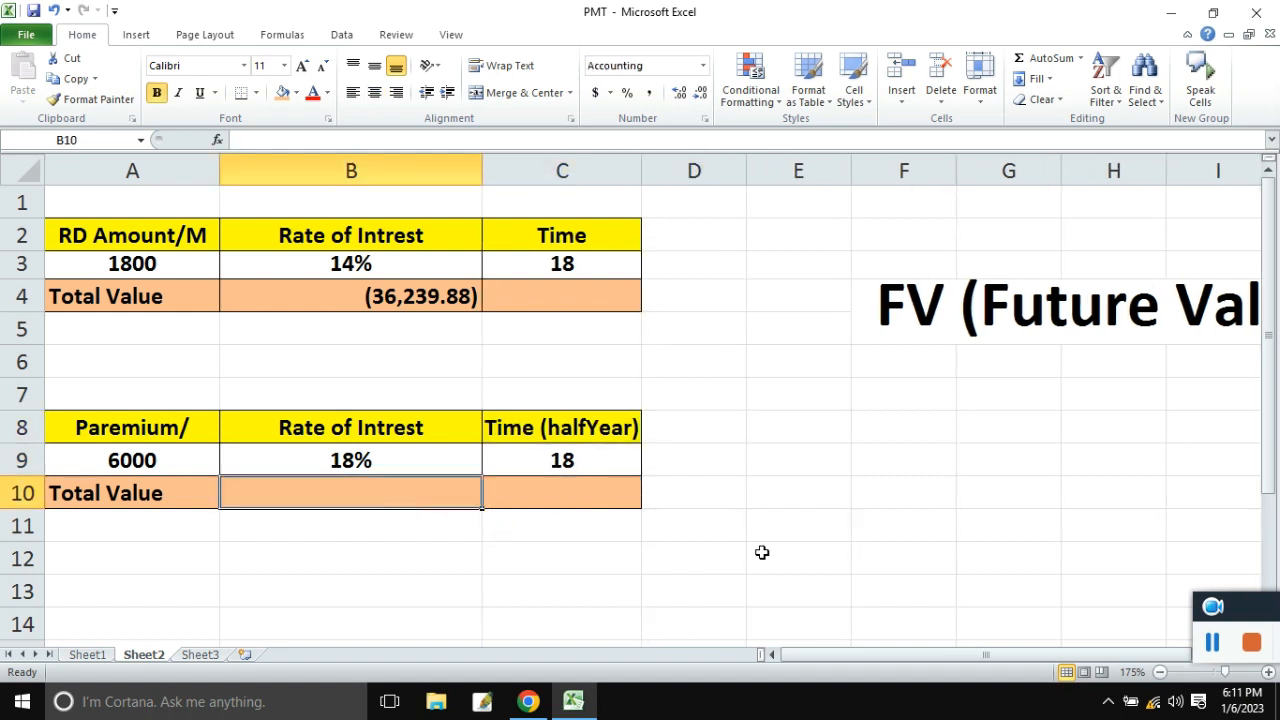
{"action": "type", "text": "="}
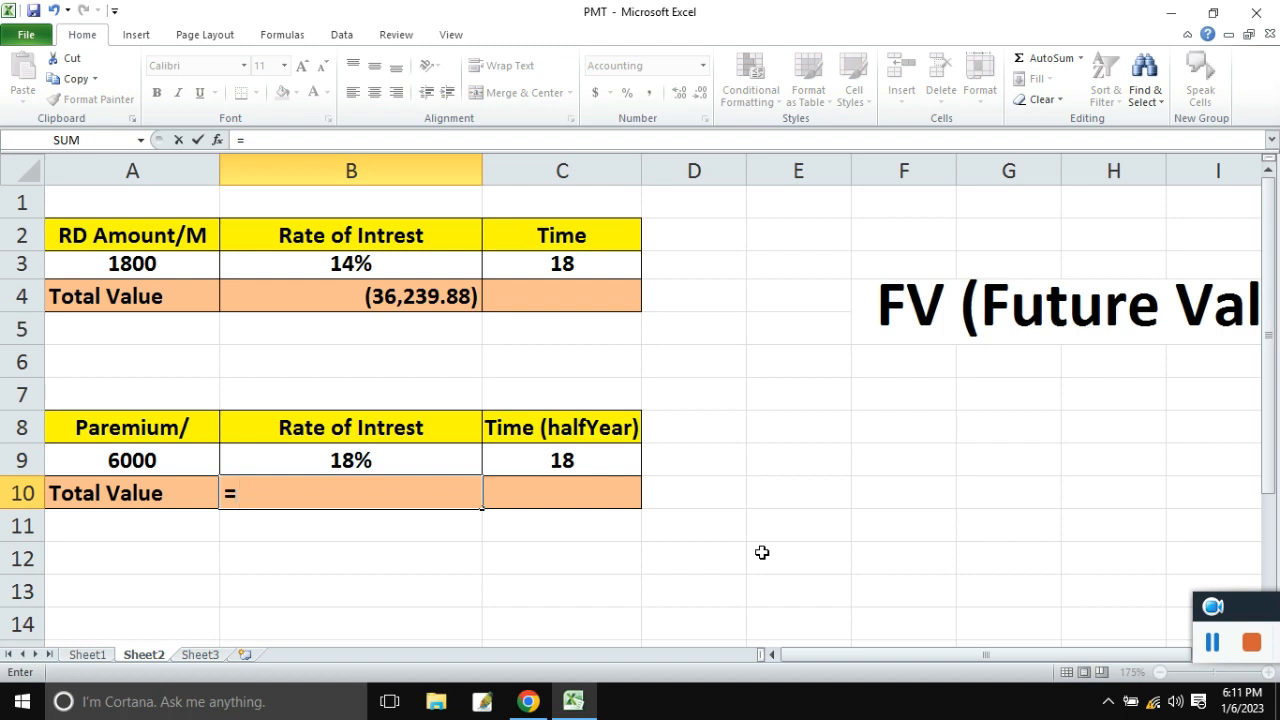
{"action": "type", "text": "if"}
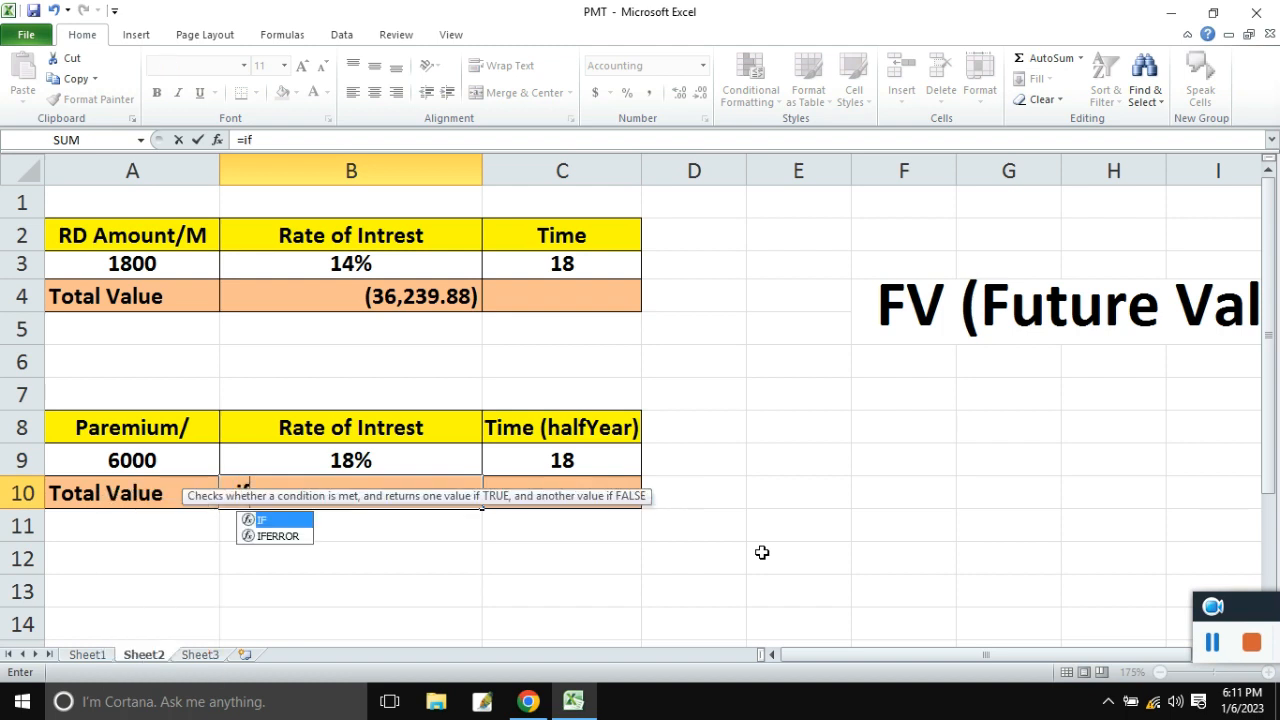
{"action": "type", "text": "("}
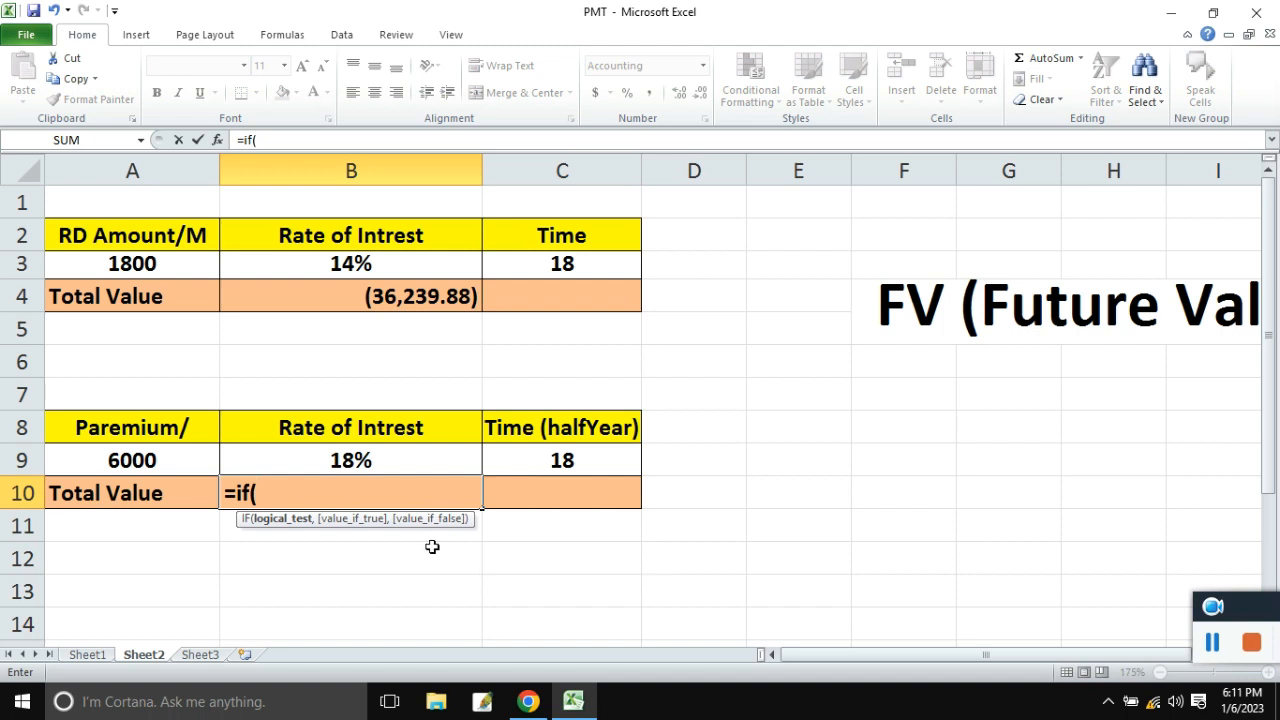
{"action": "key", "text": "BackSpace"}
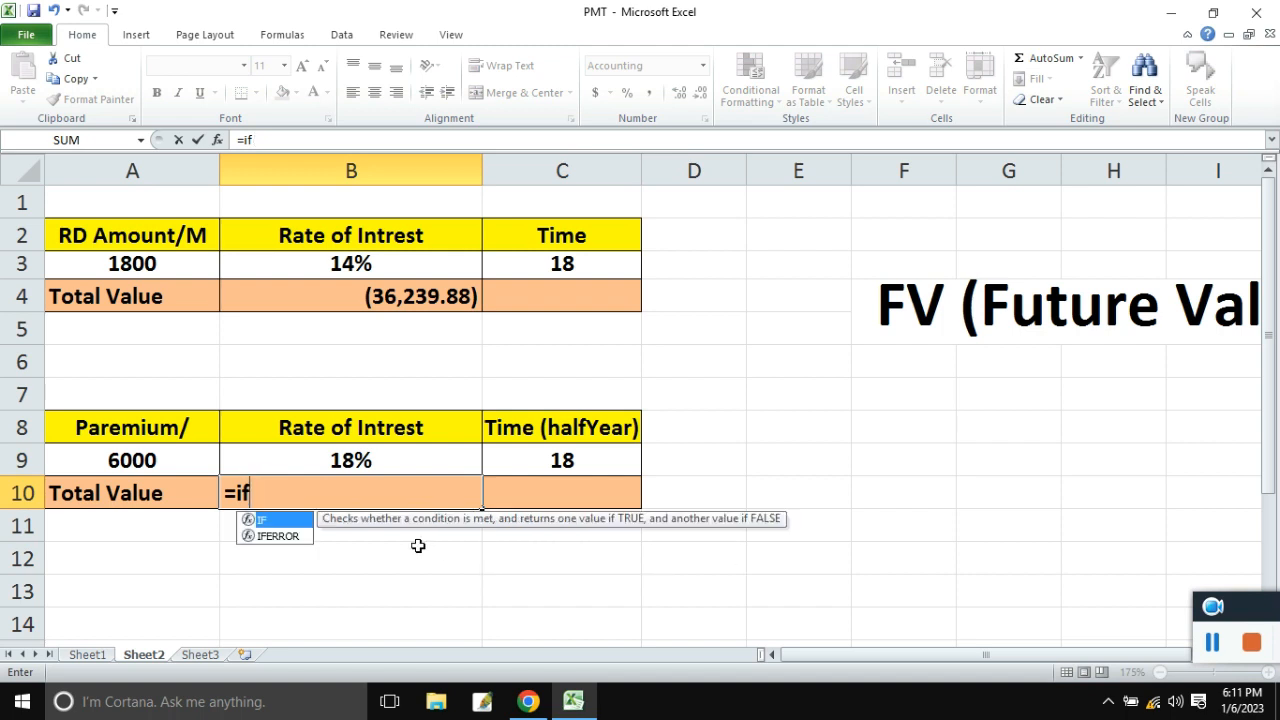
{"action": "key", "text": "BackSpace"}
{"action": "key", "text": "BackSpace"}
{"action": "key", "text": "BackSpace"}
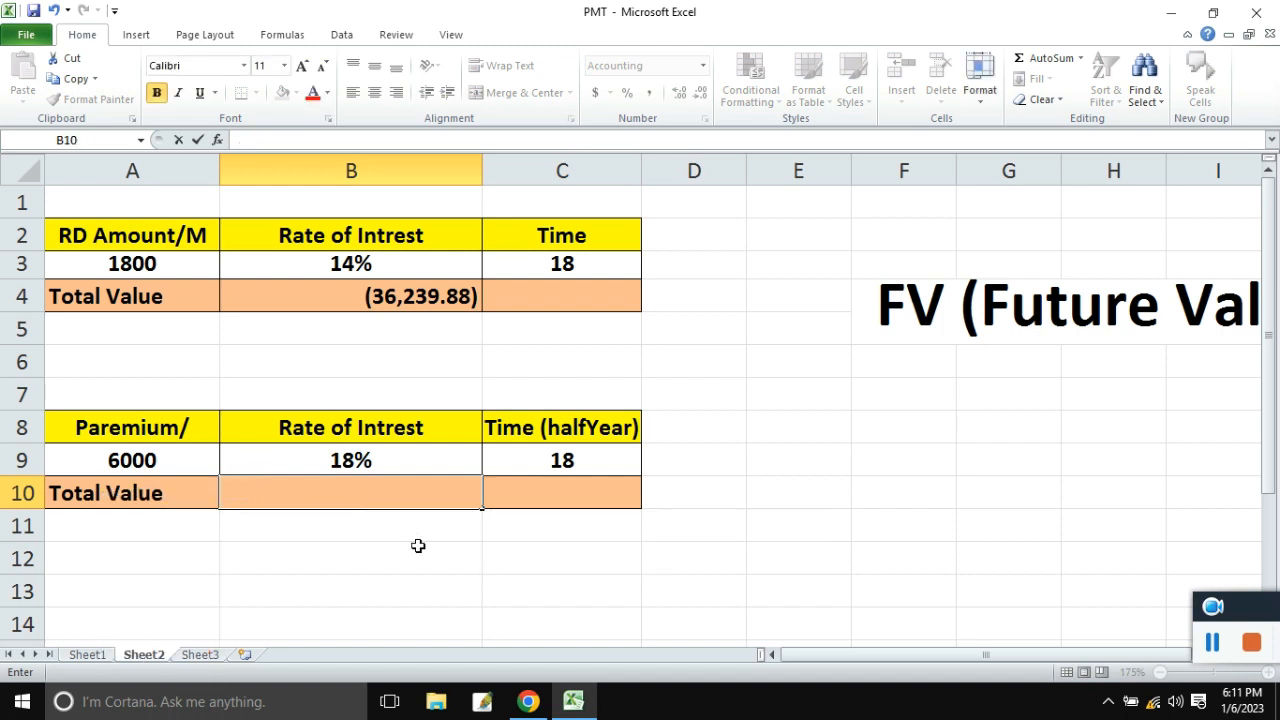
{"action": "left_click", "coordinate": [406, 574]}
Calculate the premium table's total value in B10 with the formula =FV(B9/12,C9*2,A9,,1).
{"action": "left_click", "coordinate": [378, 496]}
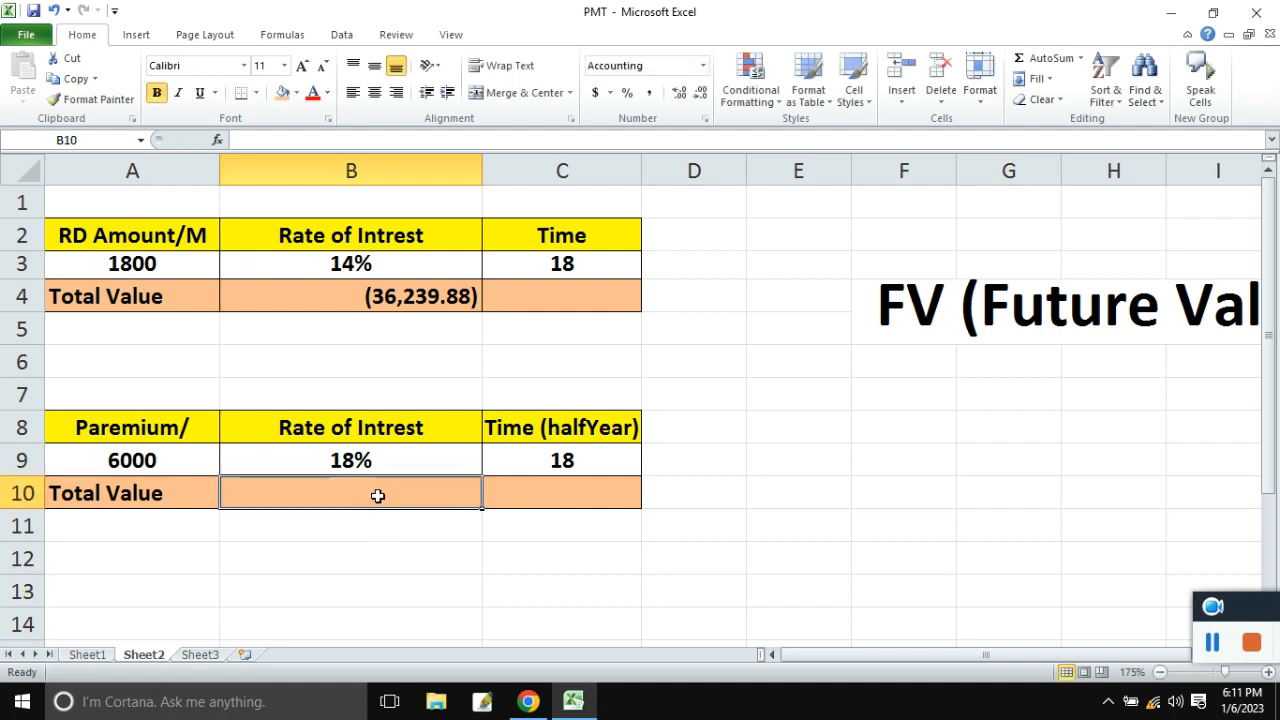
{"action": "type", "text": "=fv("}
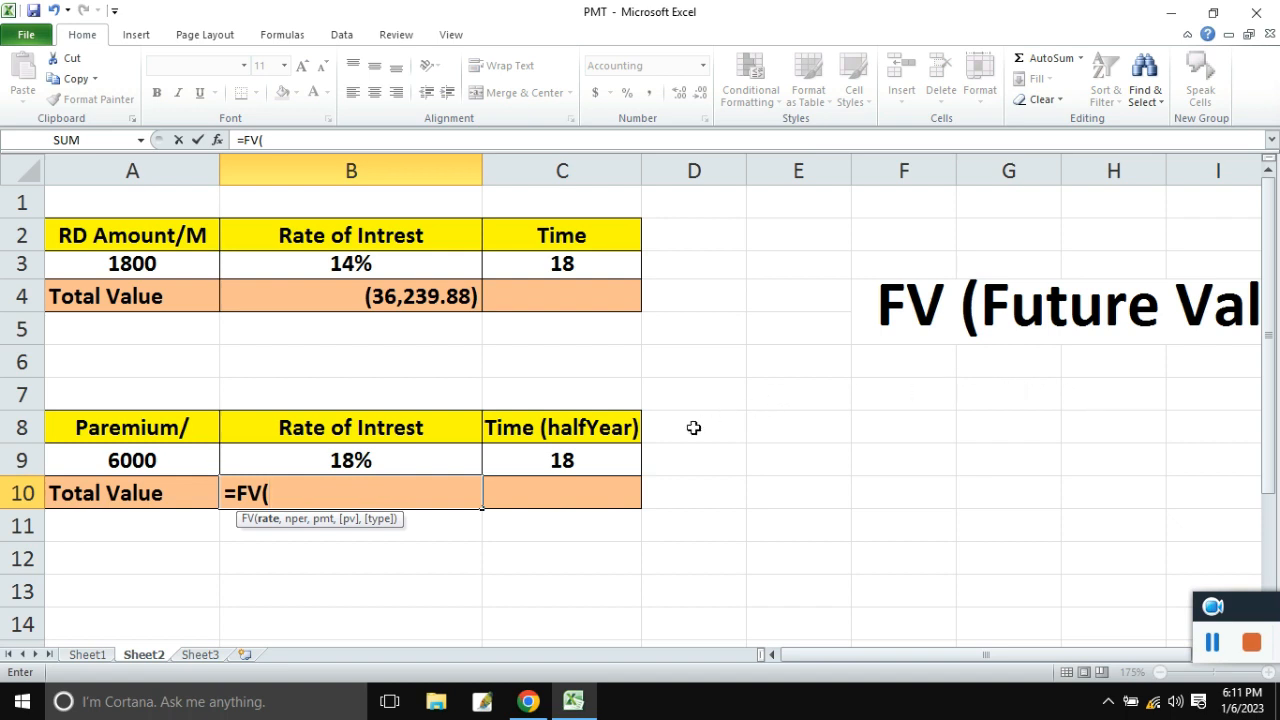
{"action": "left_click", "coordinate": [363, 460]}
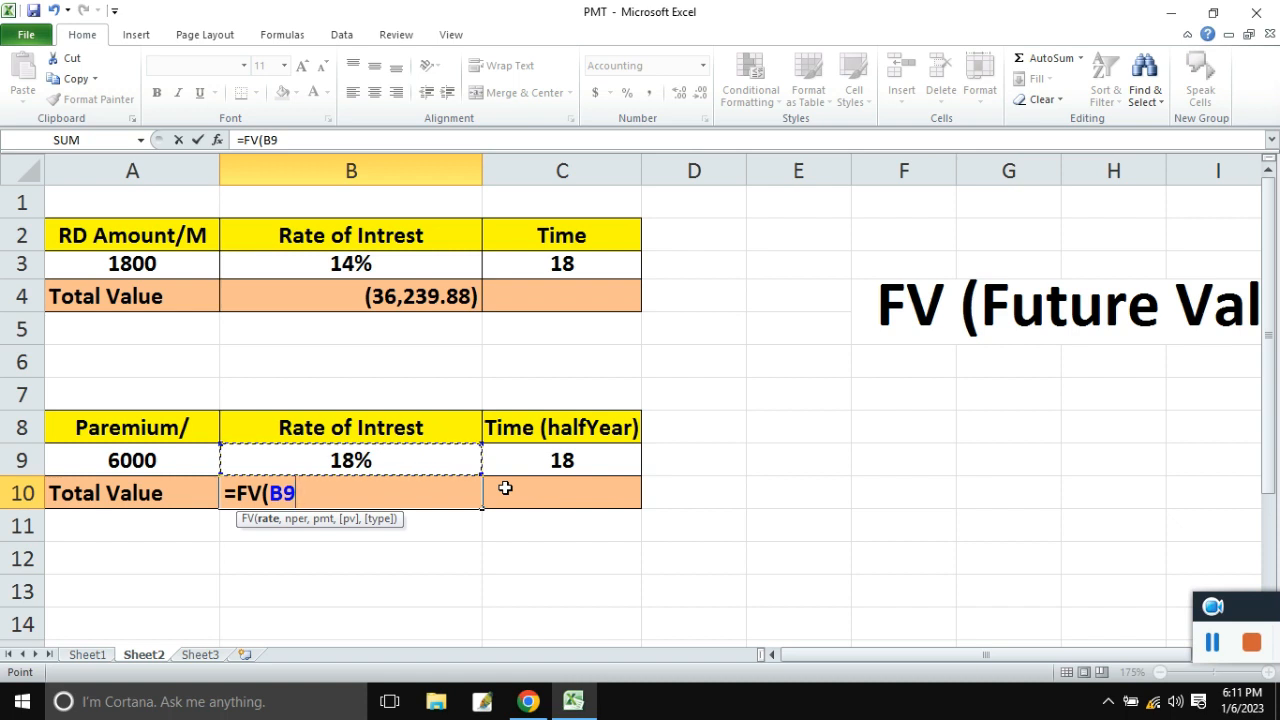
{"action": "type", "text": "/12,"}
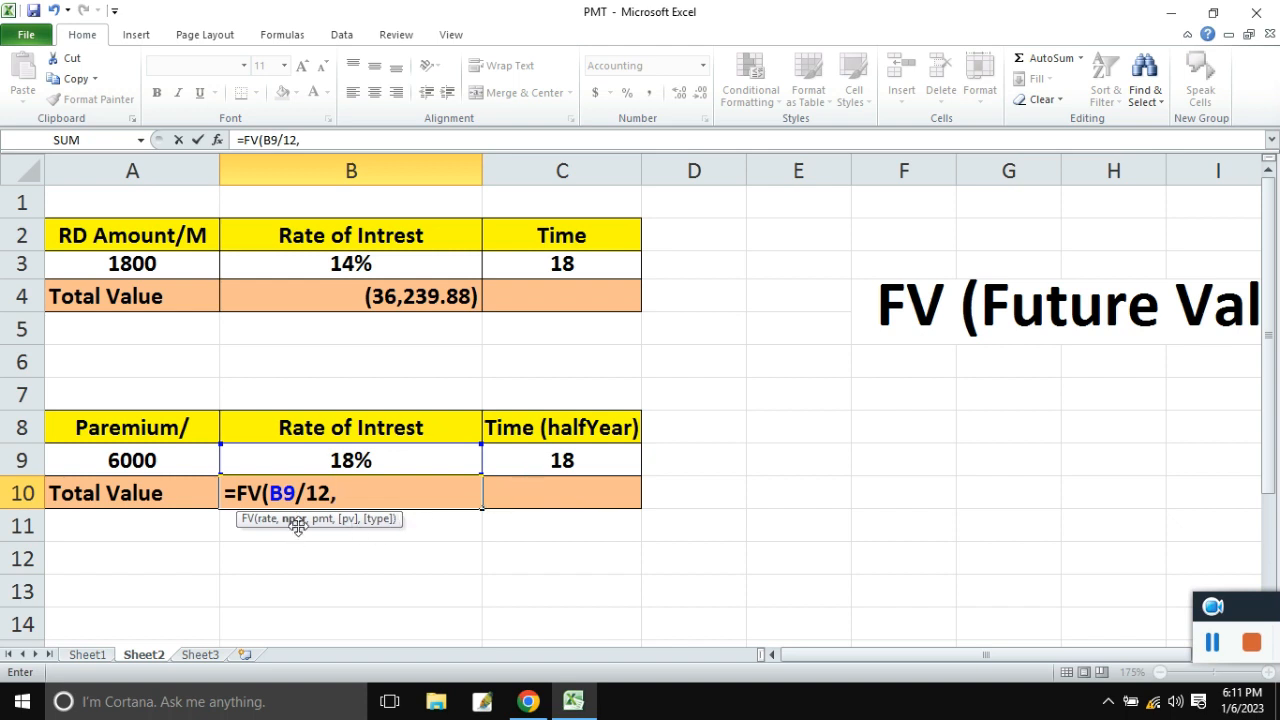
{"action": "left_click", "coordinate": [568, 460]}
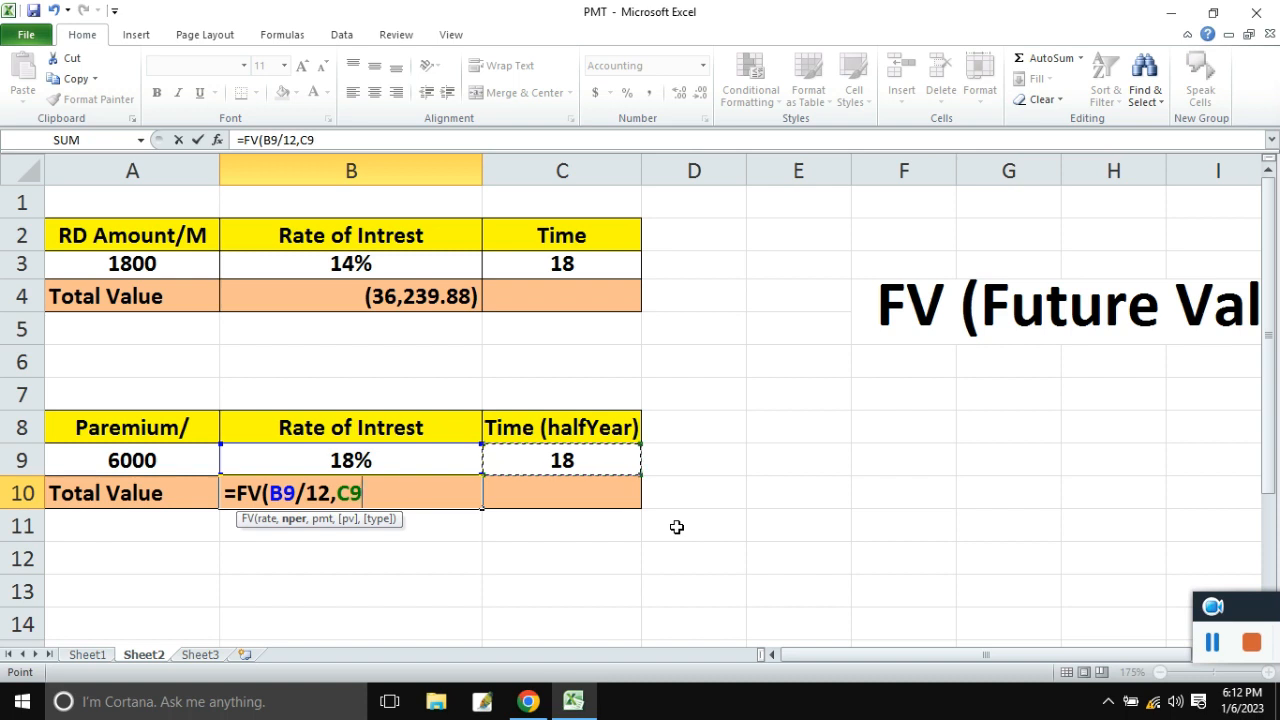
{"action": "type", "text": "*2"}
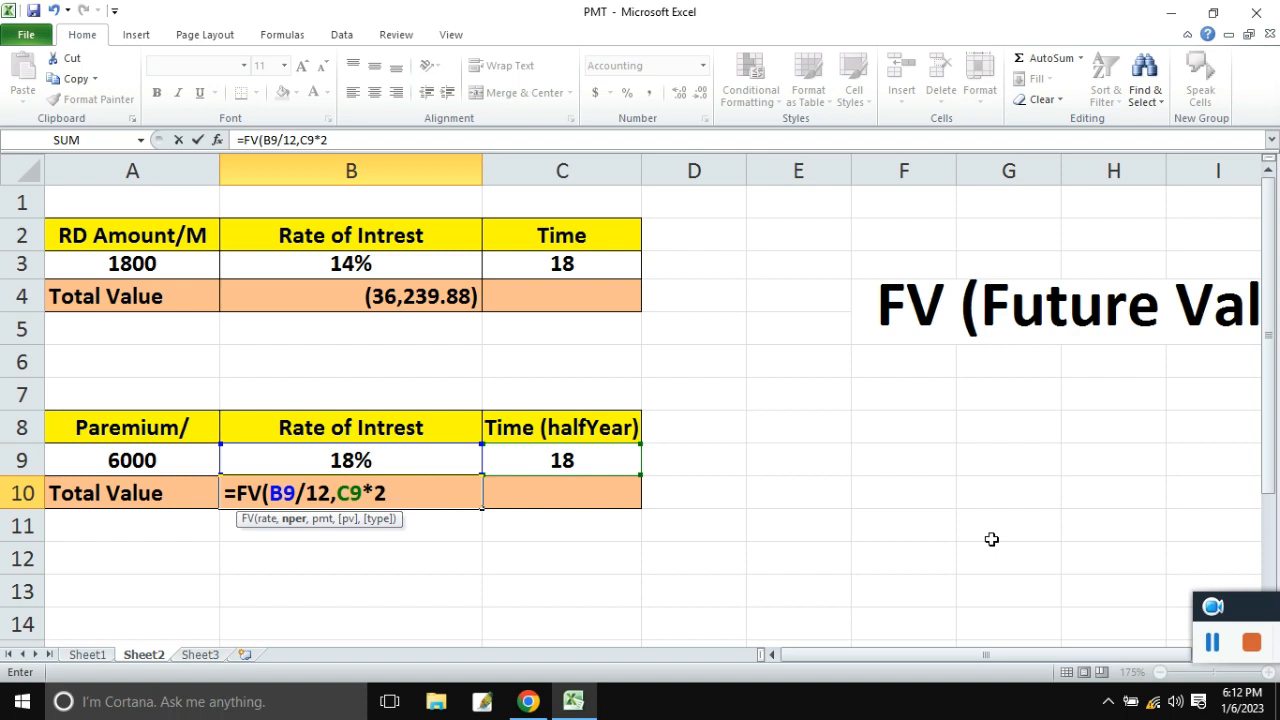
{"action": "type", "text": ","}
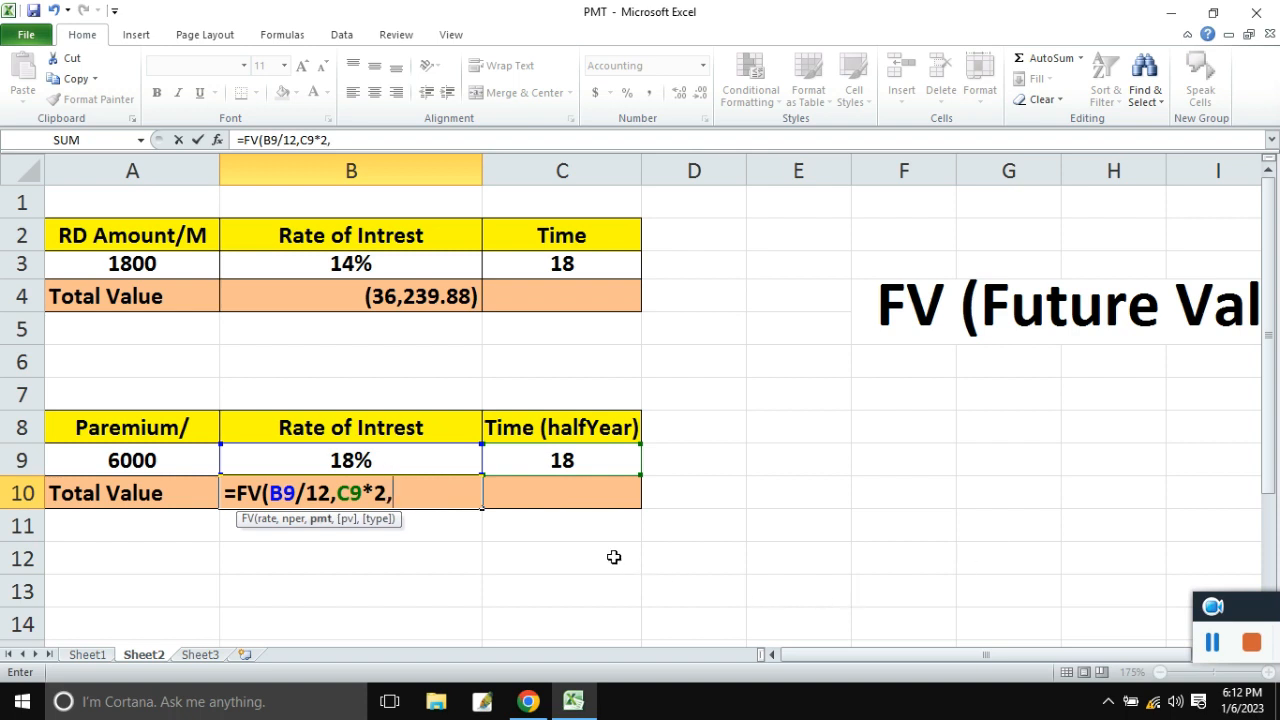
{"action": "left_click", "coordinate": [185, 462]}
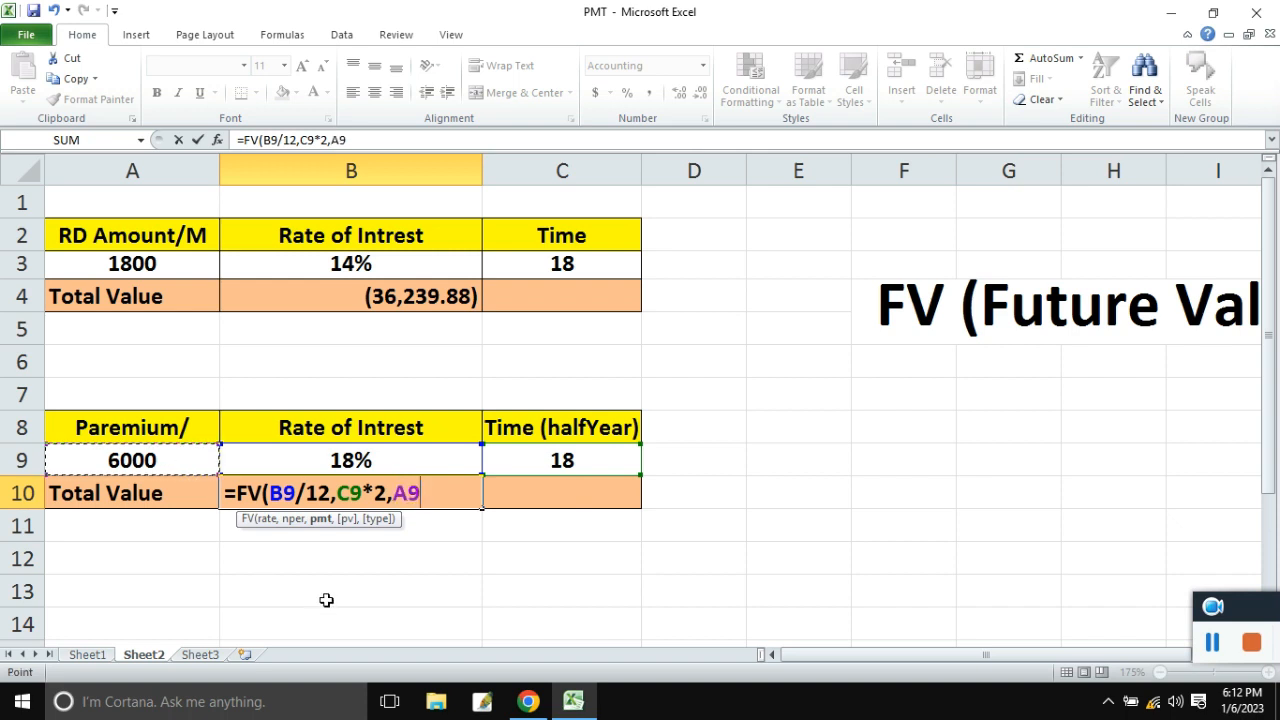
{"action": "type", "text": ","}
{"action": "type", "text": ","}
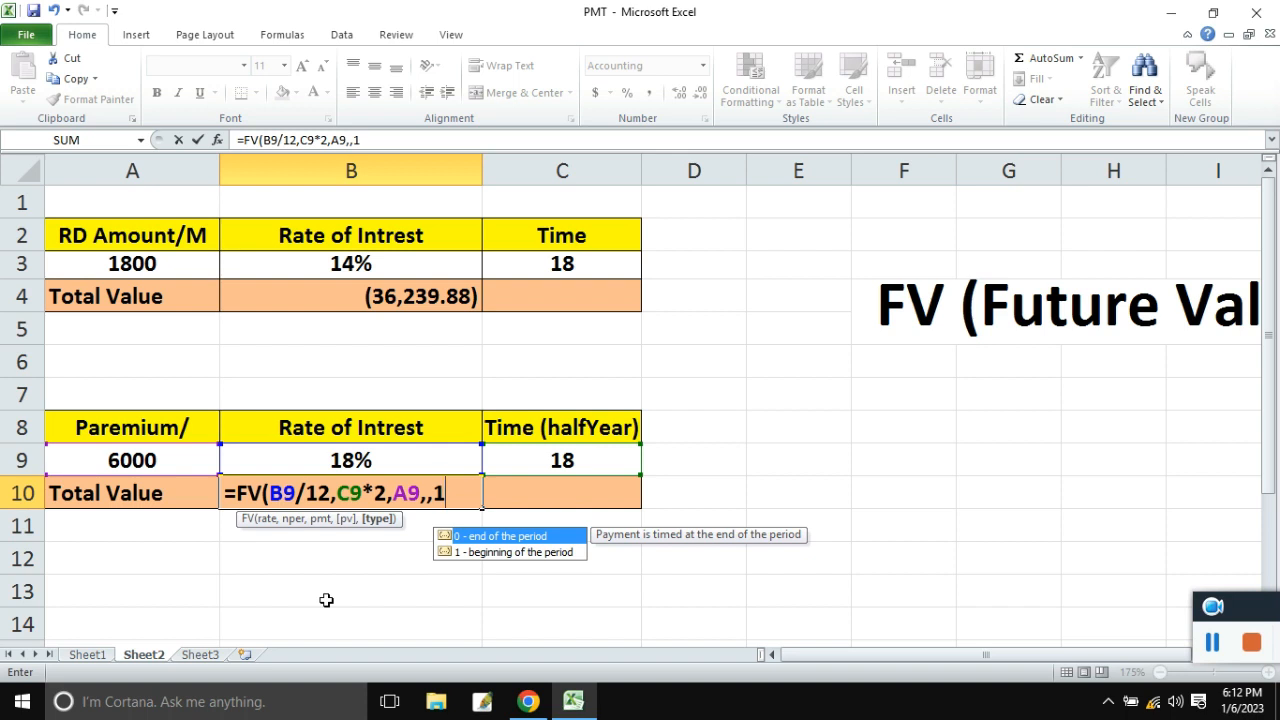
{"action": "type", "text": ")"}
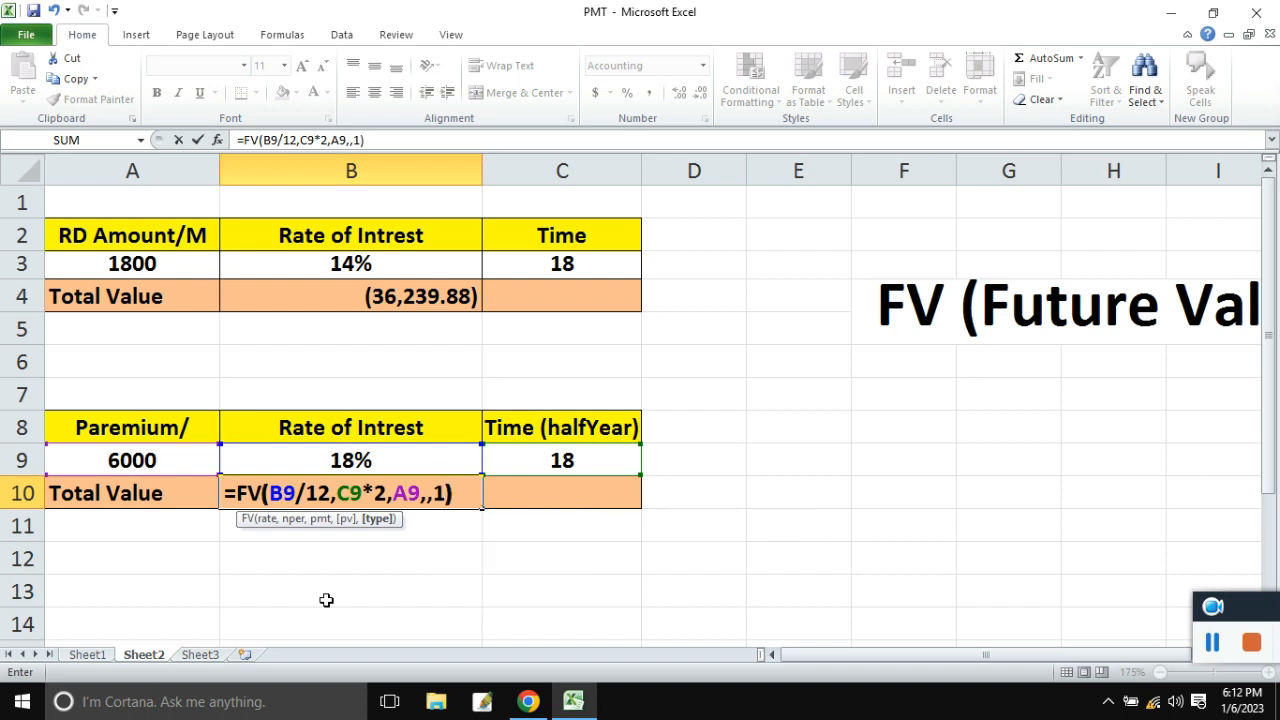
{"action": "key", "text": "Return"}
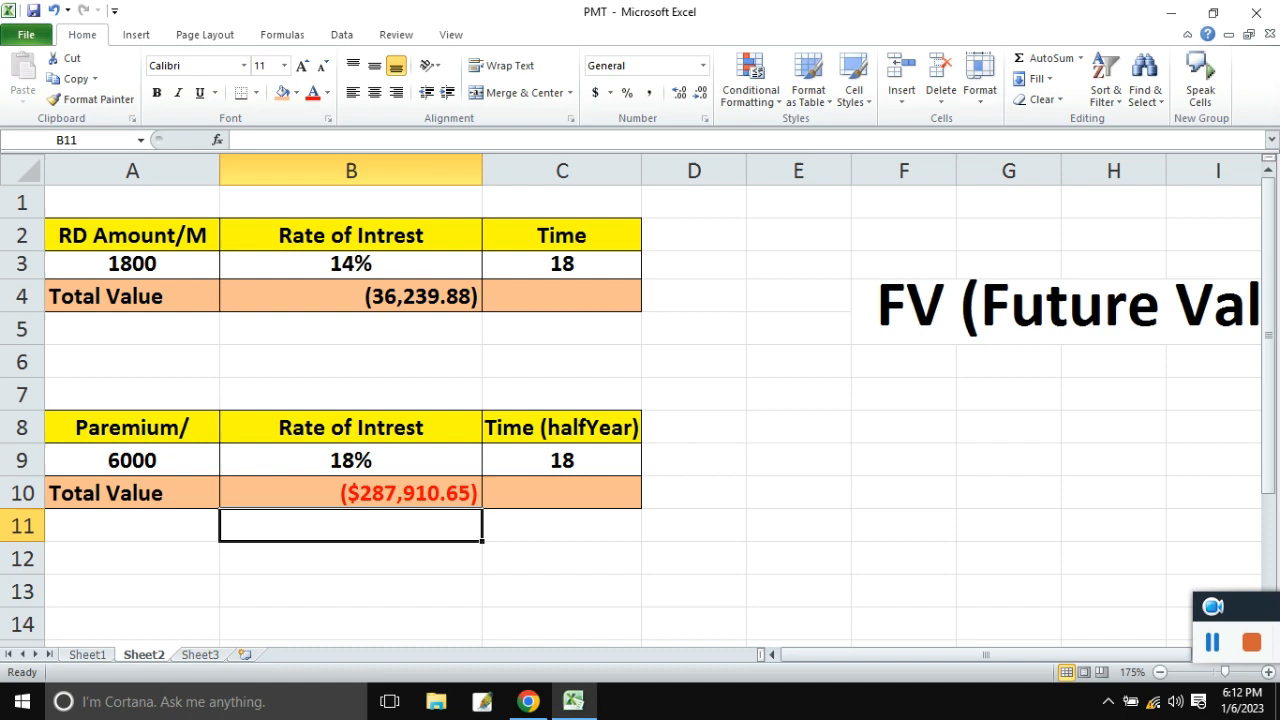
Apply the comma number style to the premium table's total value in B10.
{"action": "left_click", "coordinate": [429, 491]}
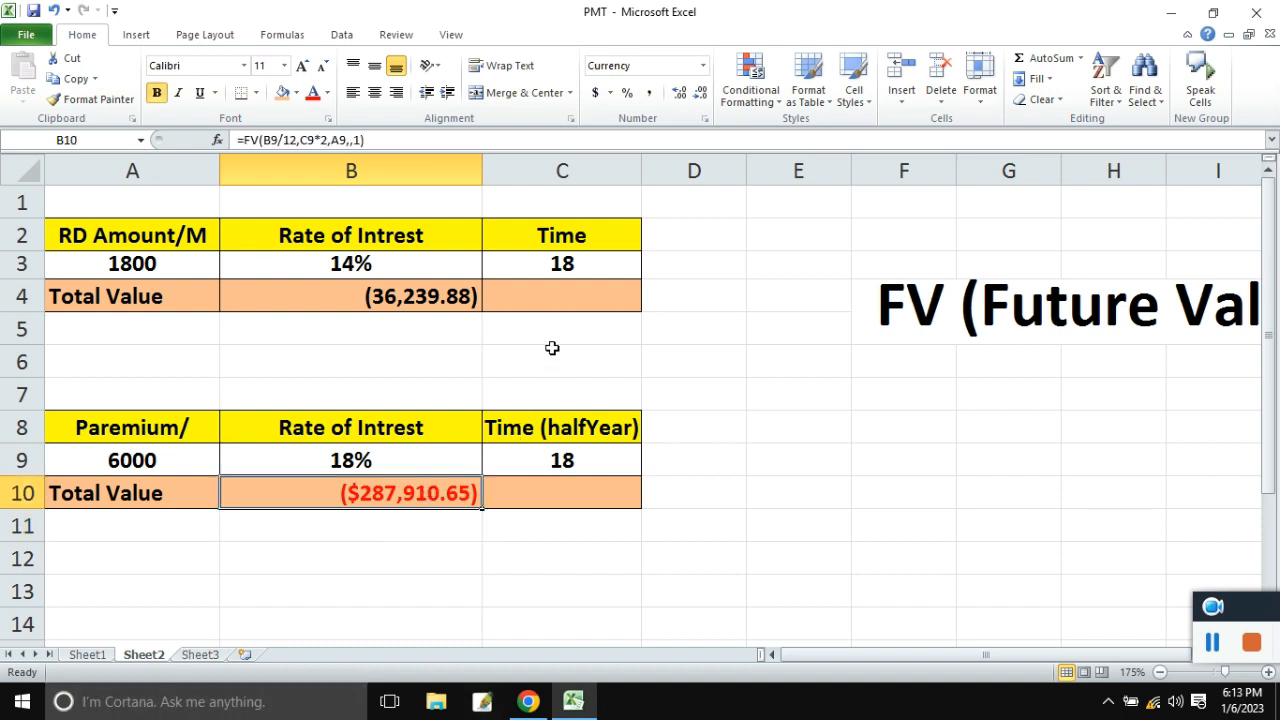
{"action": "left_click", "coordinate": [650, 96]}
{"action": "left_click", "coordinate": [530, 580]}
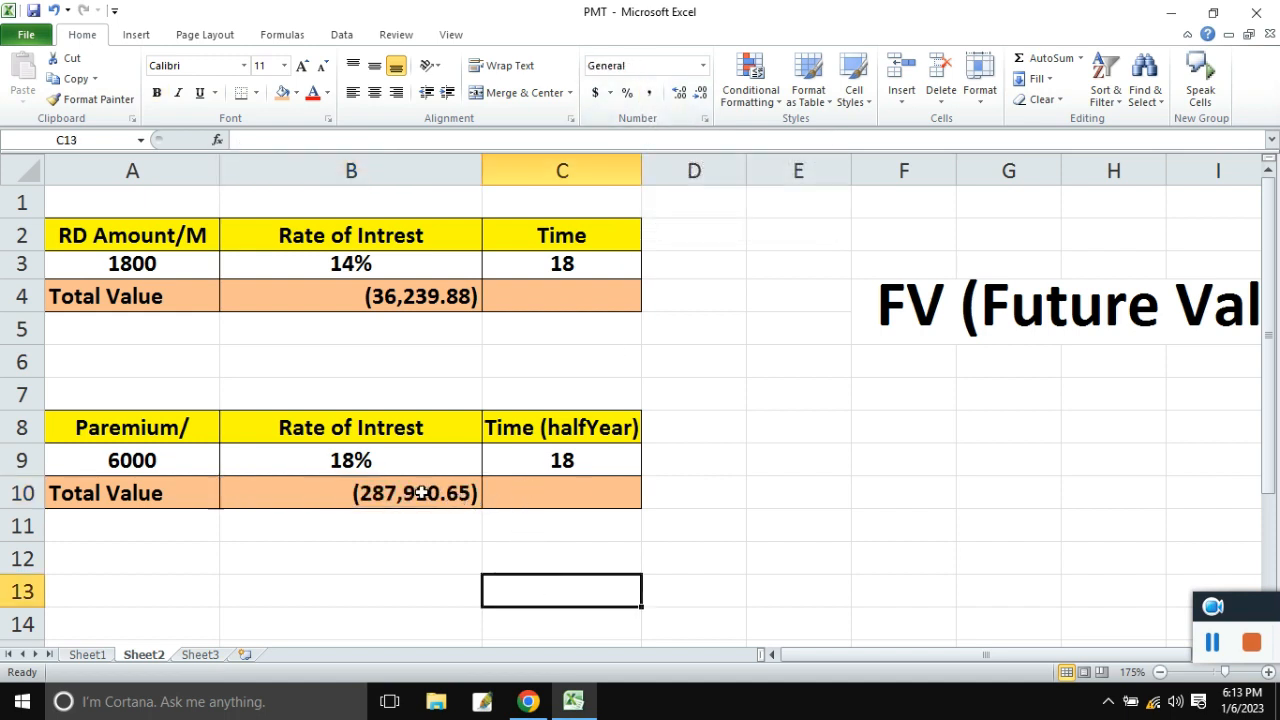
{"action": "left_click", "coordinate": [368, 495]}
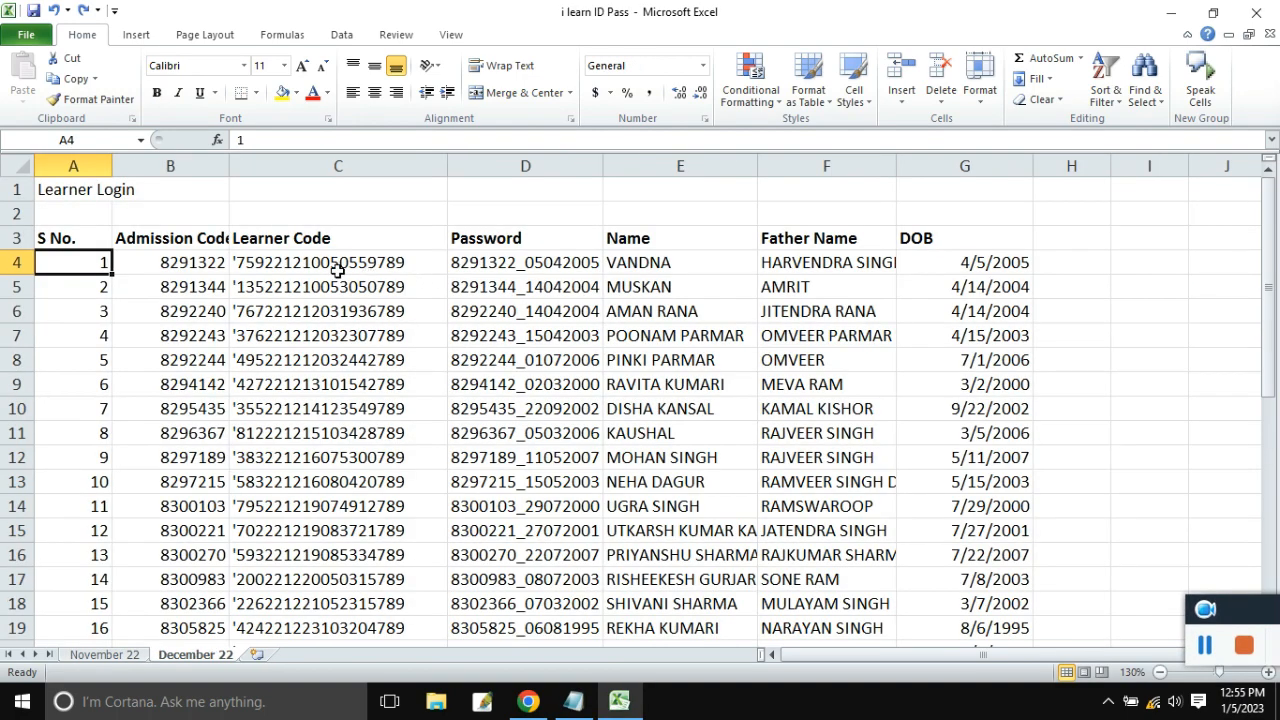
{"action": "left_click", "coordinate": [338, 270]}
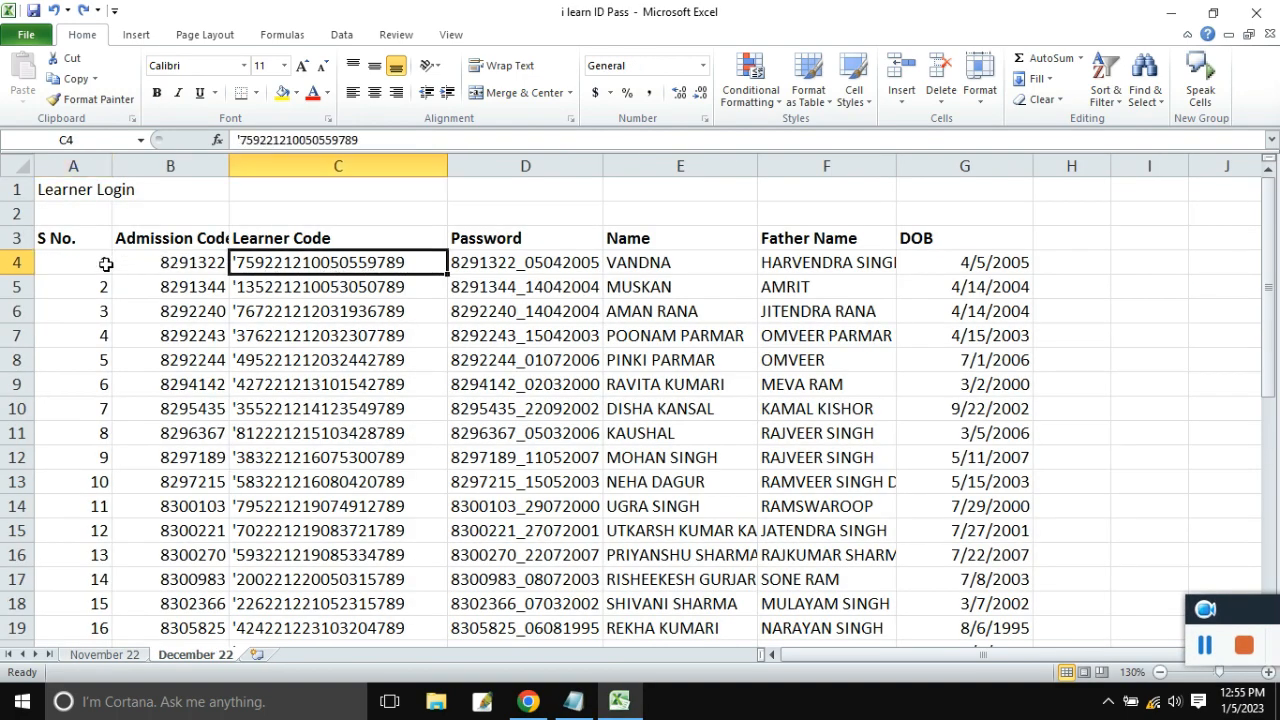
{"action": "left_click_drag", "start_coordinate": [84, 264], "coordinate": [770, 254]}
{"action": "left_click", "coordinate": [647, 307]}
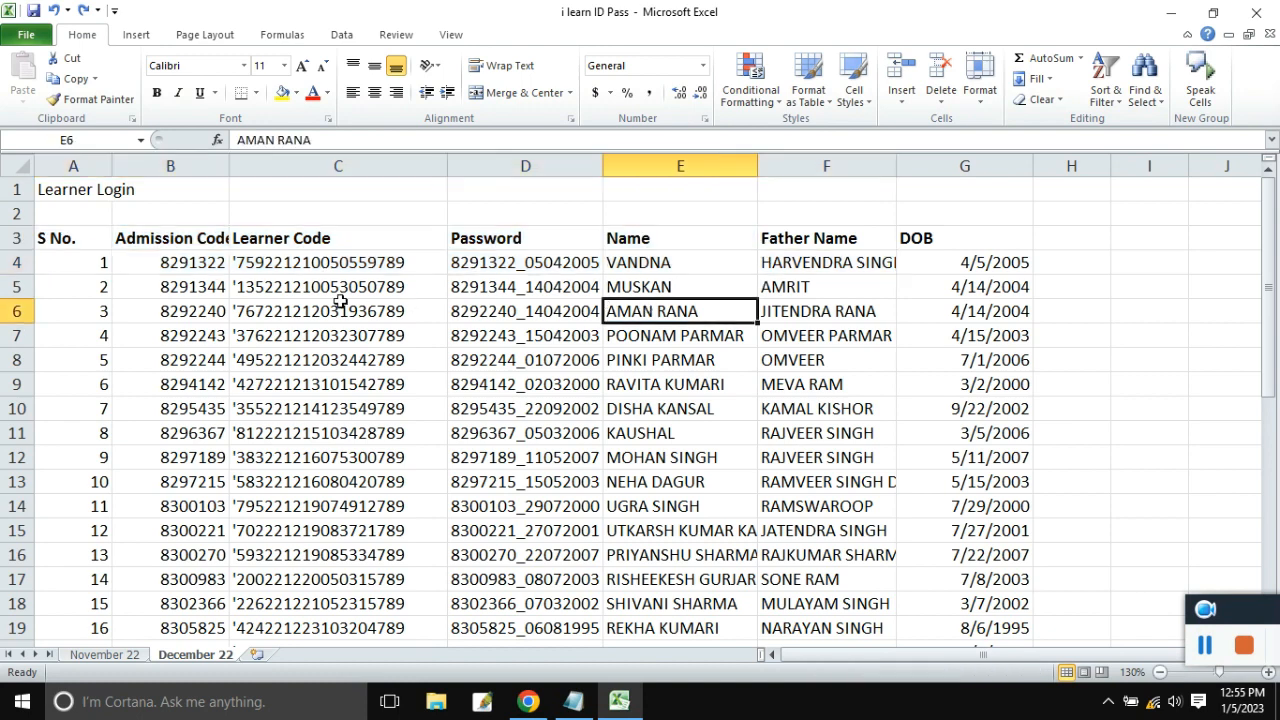
{"action": "left_click", "coordinate": [338, 304]}
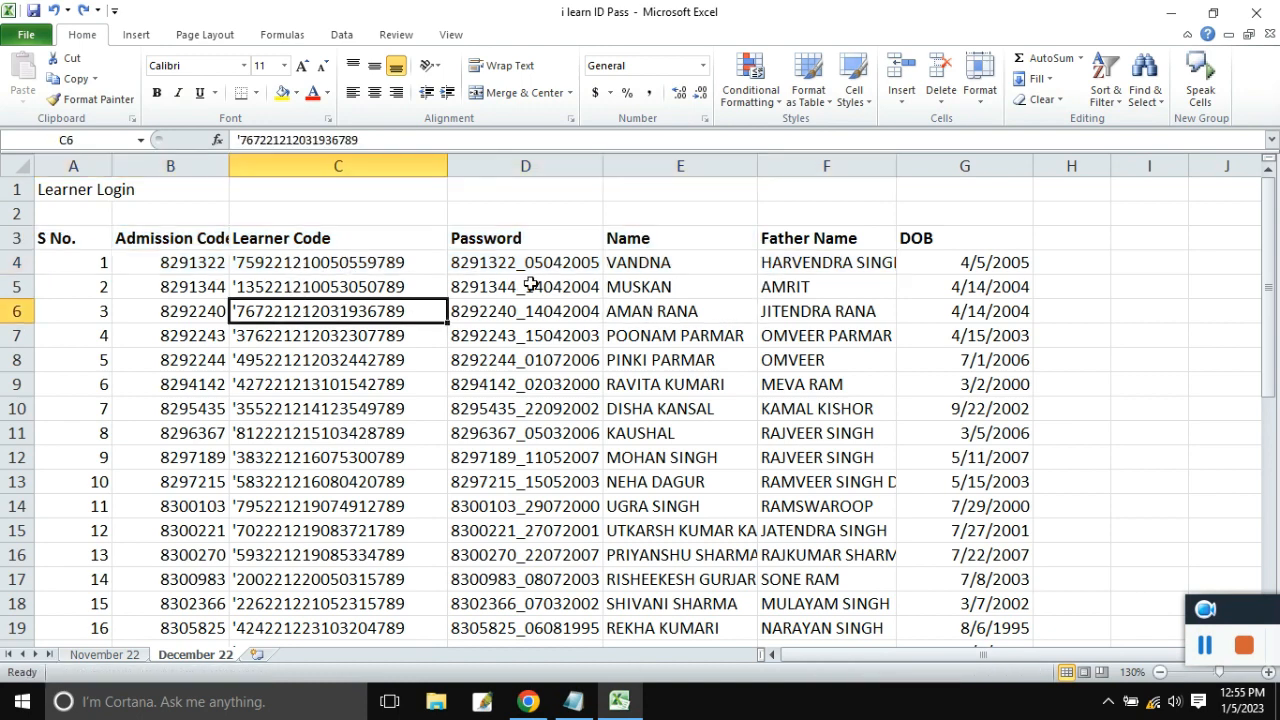
{"action": "left_click", "coordinate": [1204, 645]}
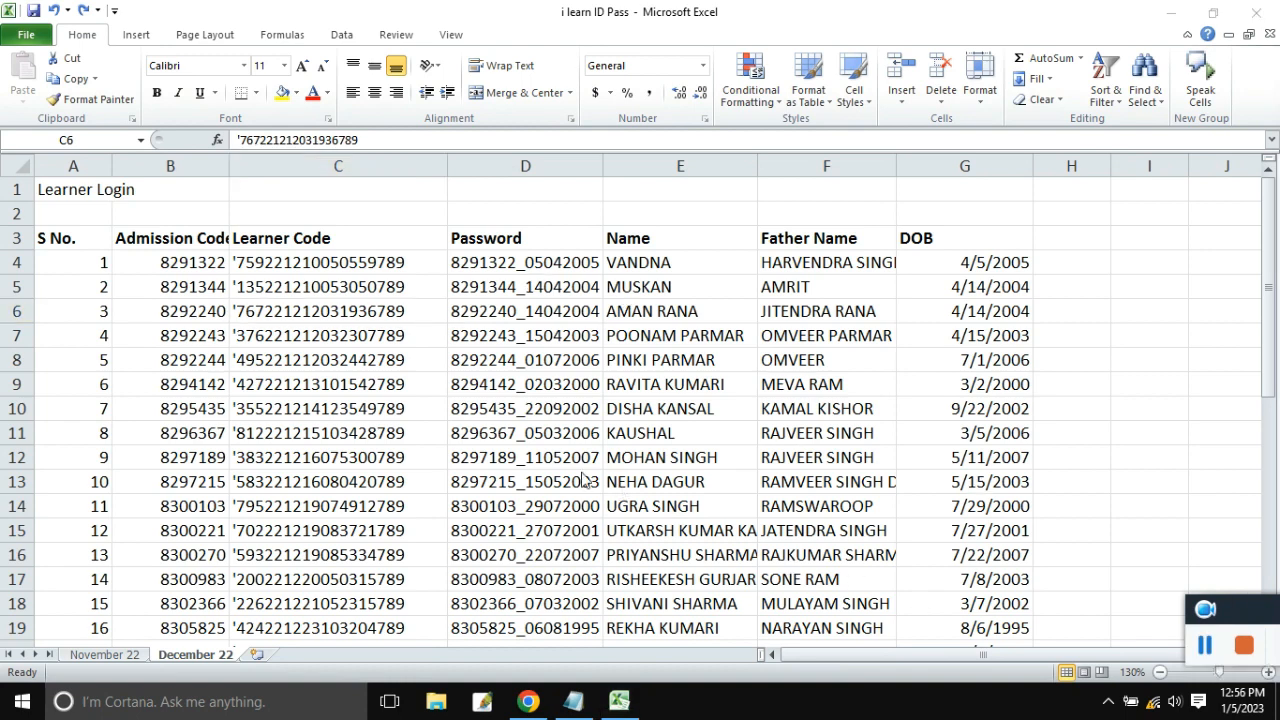
Insert a blank sheet row above each of the learner records with serial numbers 2 and 3.
{"action": "left_click", "coordinate": [333, 287]}
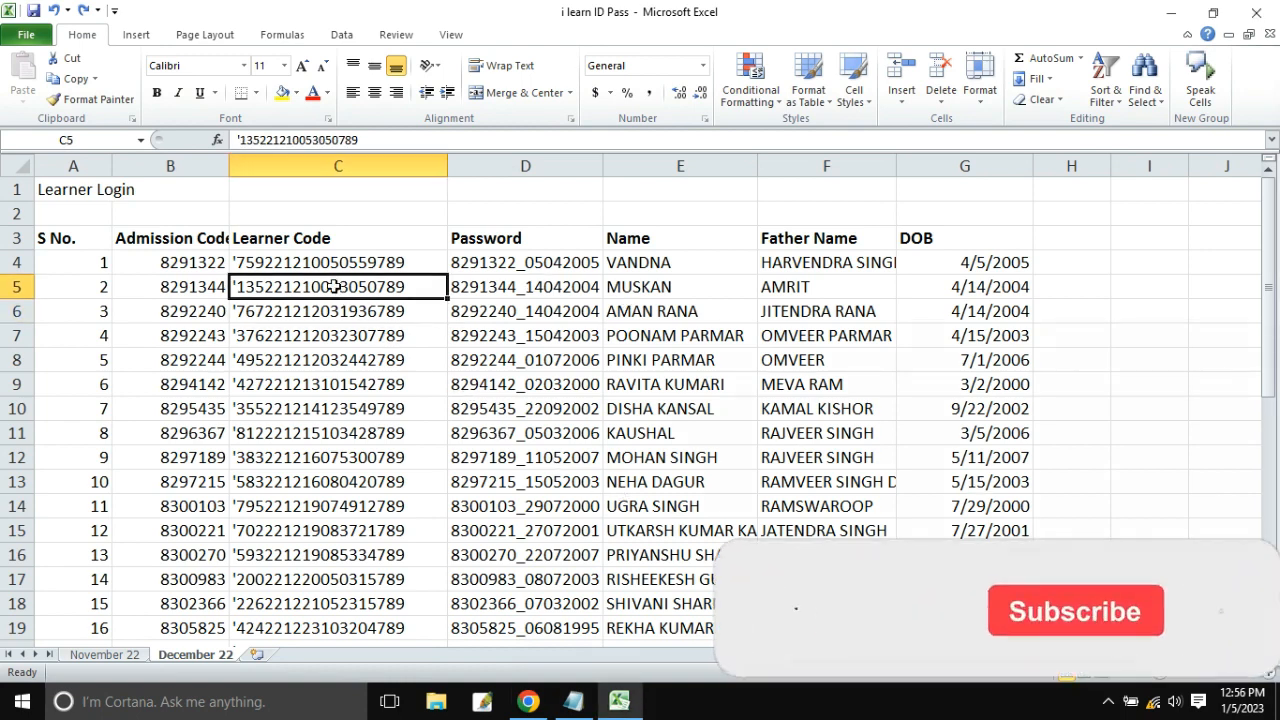
{"action": "left_click", "coordinate": [912, 101]}
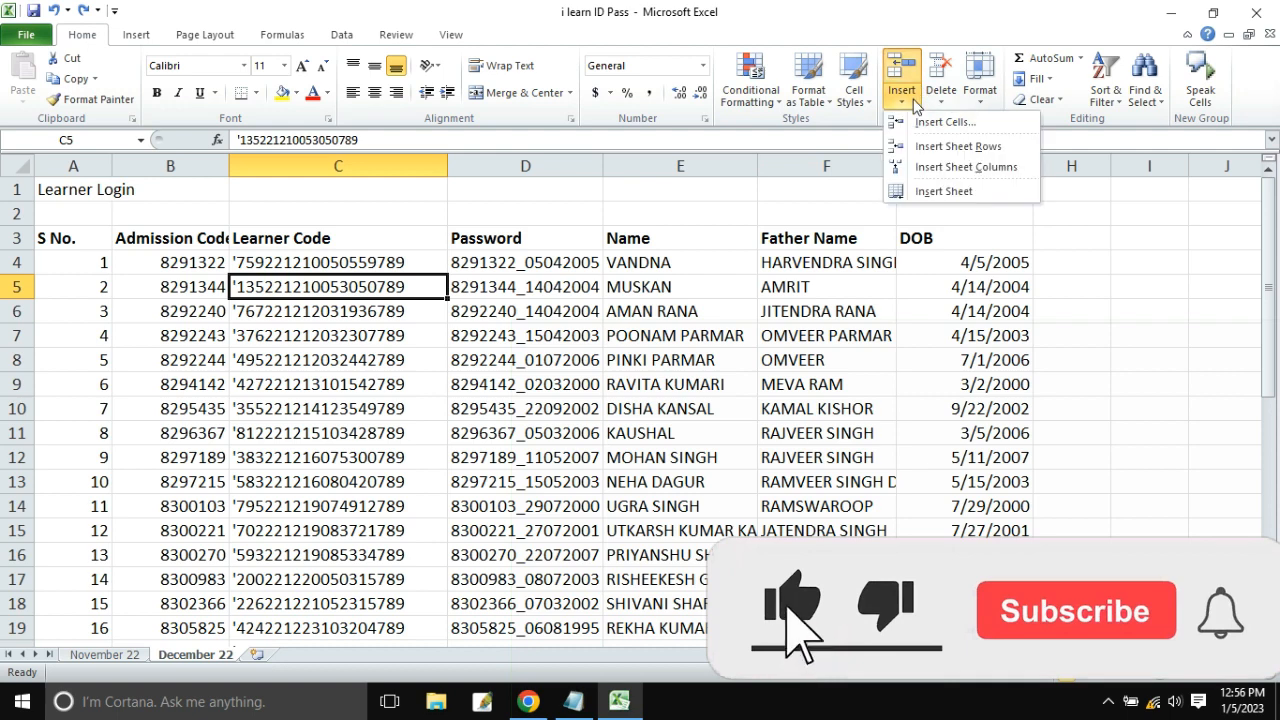
{"action": "left_click", "coordinate": [938, 150]}
{"action": "left_click", "coordinate": [360, 338]}
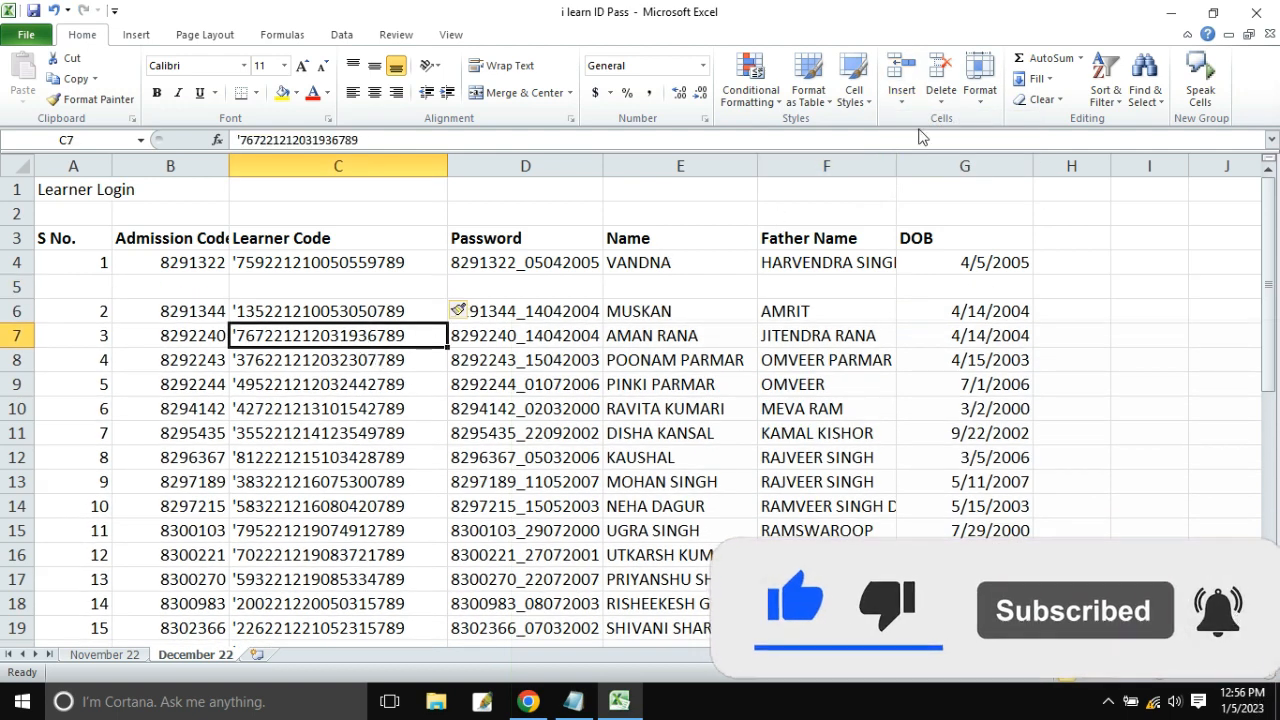
{"action": "left_click", "coordinate": [901, 100]}
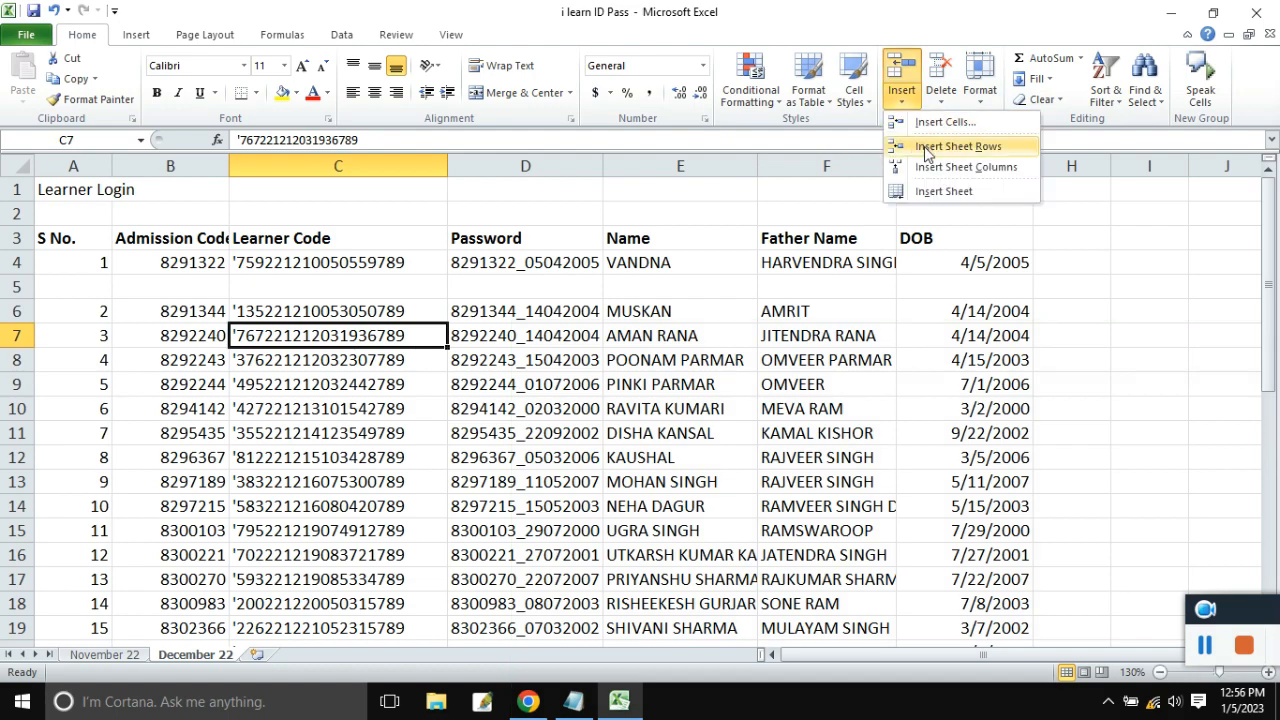
{"action": "left_click", "coordinate": [927, 150]}
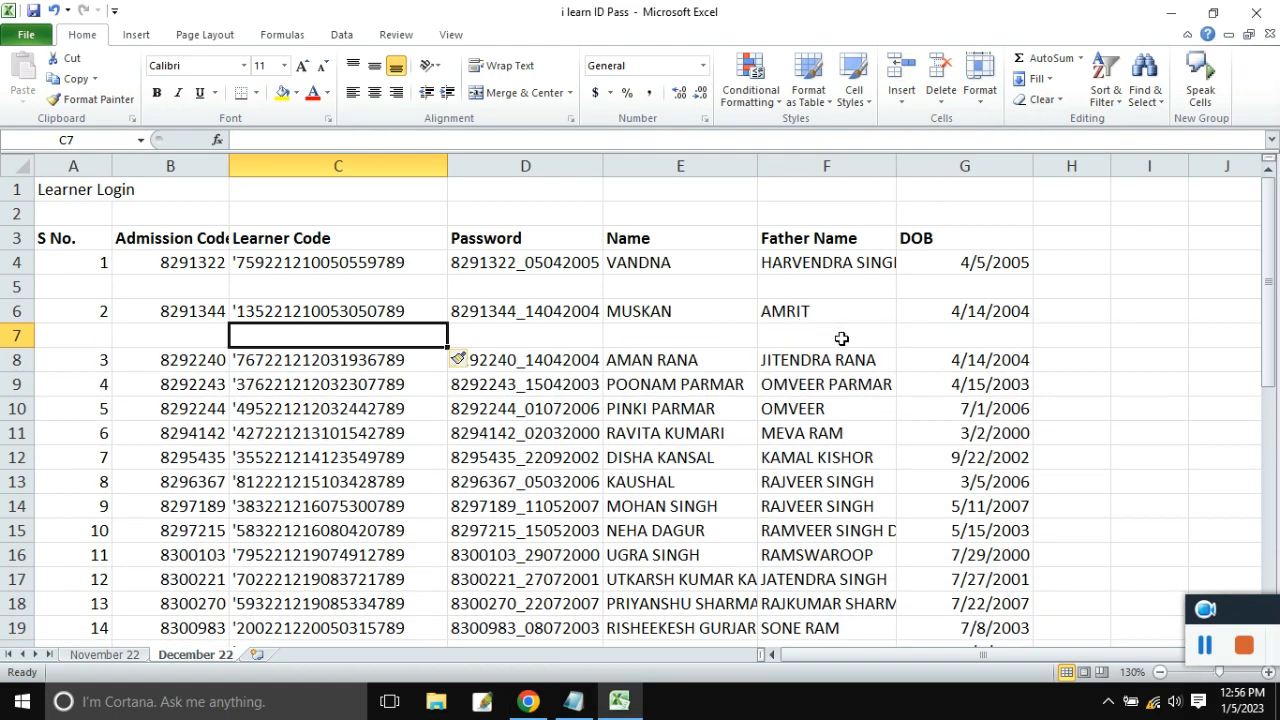
Undo both blank row insertions in the learner list.
{"action": "key", "text": "ctrl+z"}
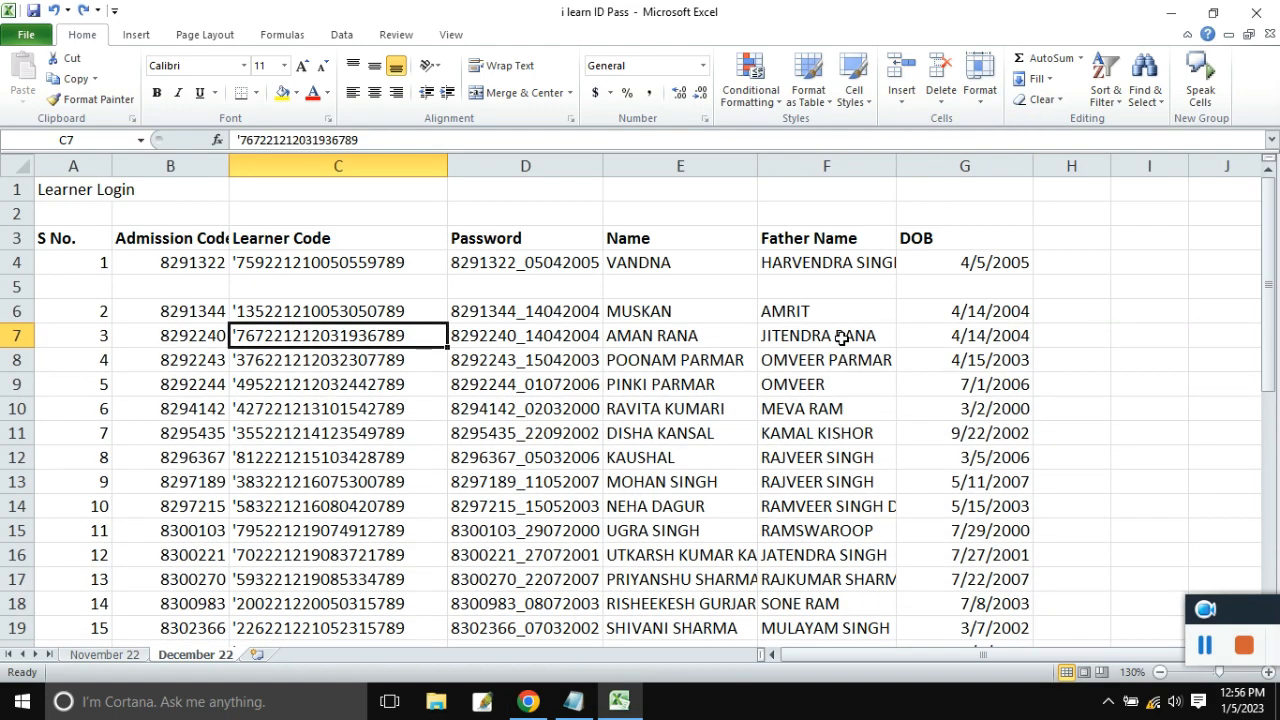
{"action": "key", "text": "ctrl+z"}
{"action": "scroll", "coordinate": [640, 355], "scroll_direction": "down", "scroll_amount": 1}
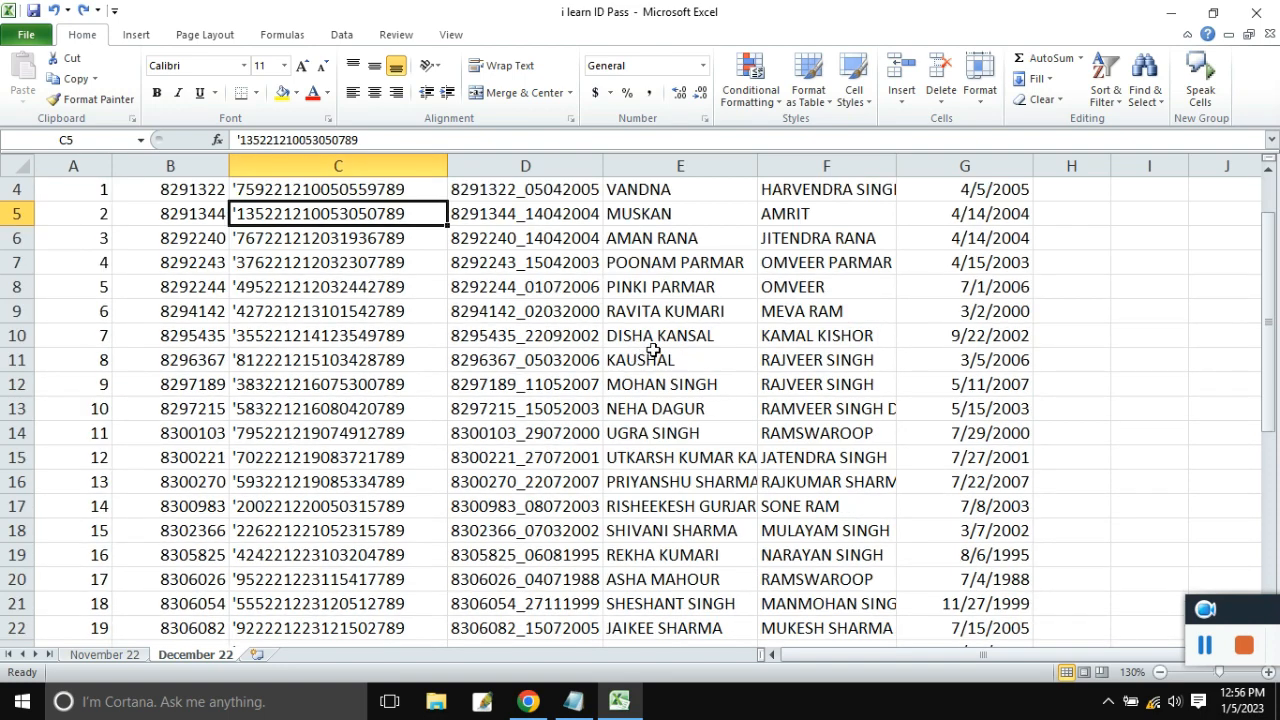
{"action": "scroll", "coordinate": [653, 349], "scroll_direction": "up", "scroll_amount": 1}
{"action": "scroll", "coordinate": [653, 349], "scroll_direction": "down", "scroll_amount": 2}
{"action": "scroll", "coordinate": [653, 349], "scroll_direction": "up", "scroll_amount": 2}
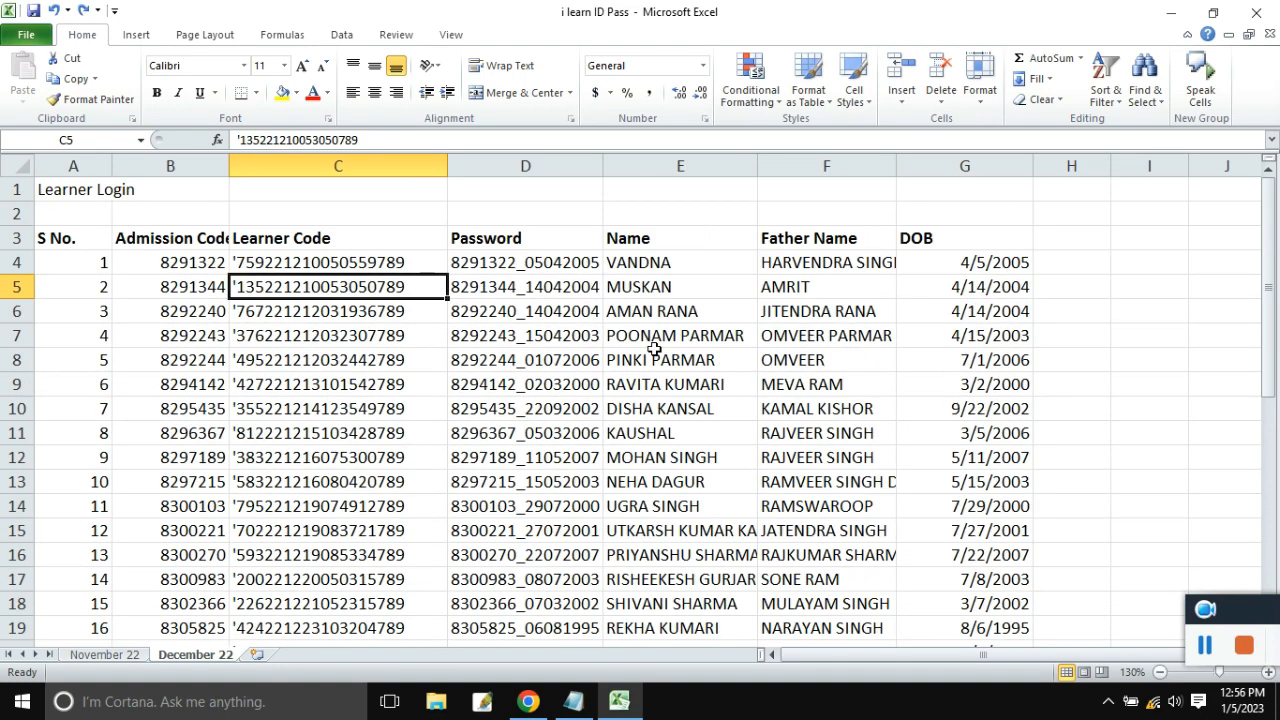
{"action": "left_click", "coordinate": [582, 283]}
{"action": "left_click", "coordinate": [581, 333]}
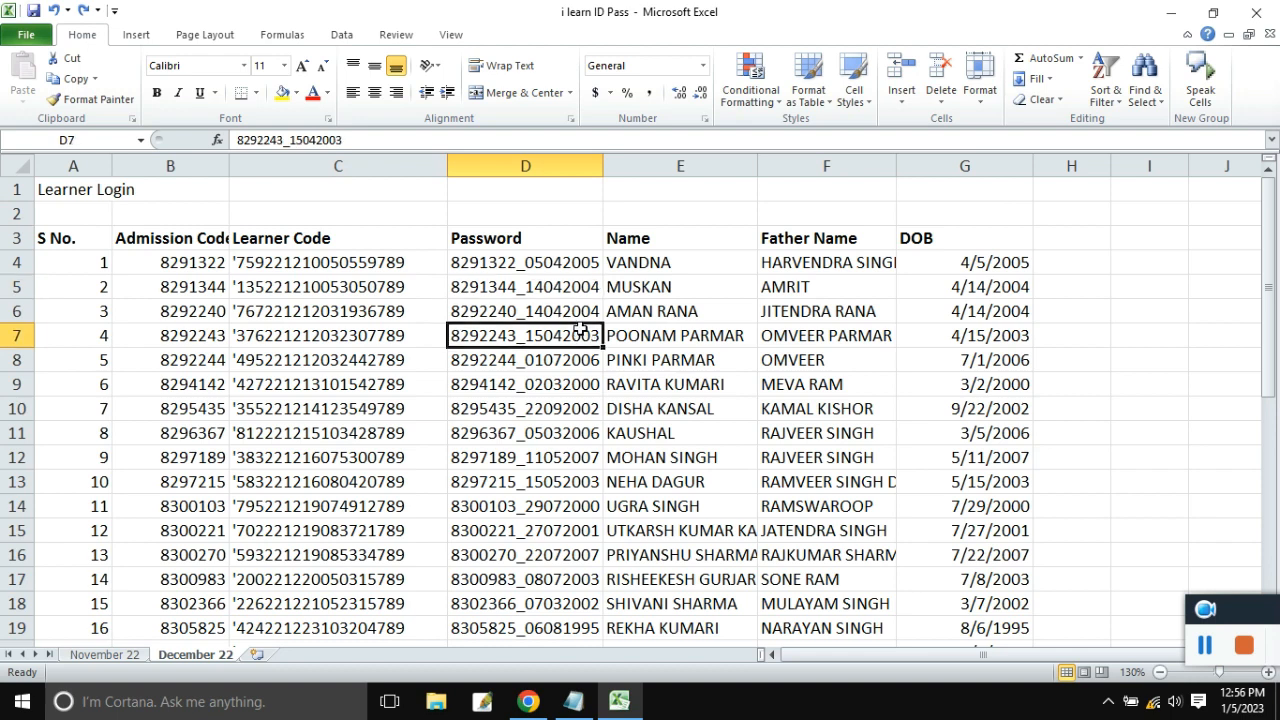
{"action": "left_click", "coordinate": [768, 363]}
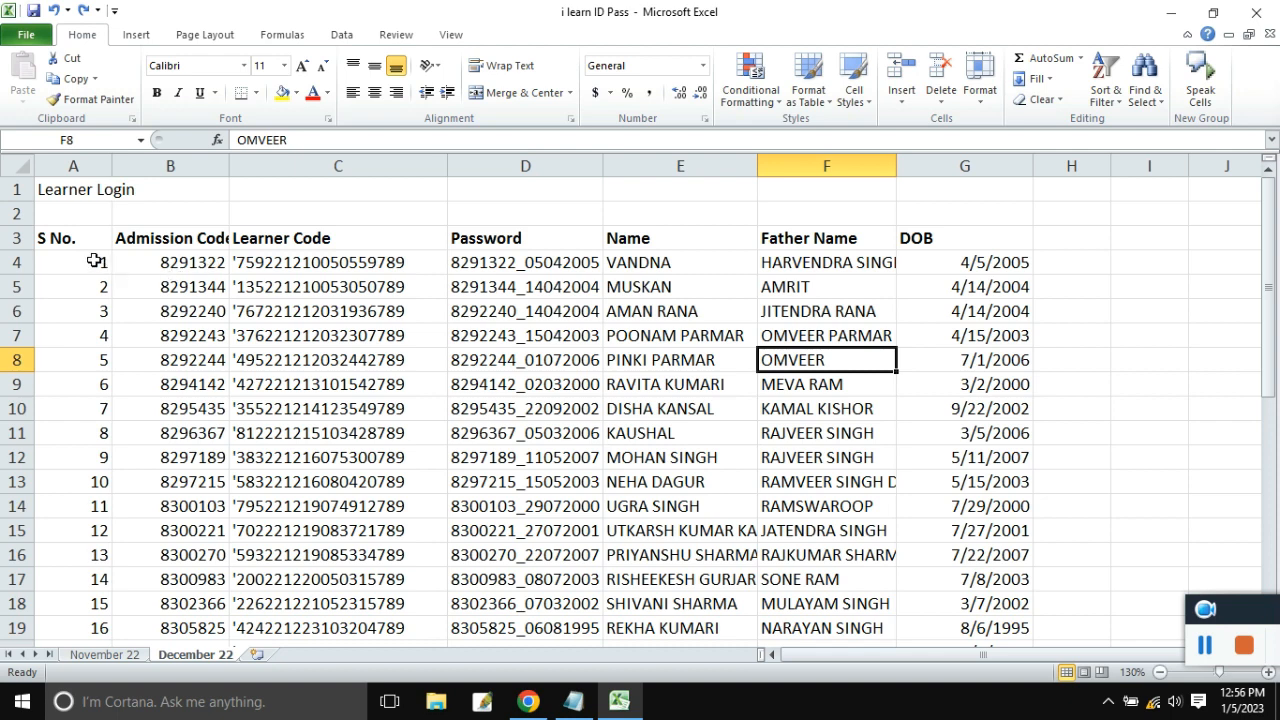
{"action": "left_click_drag", "start_coordinate": [95, 260], "coordinate": [98, 285]}
{"action": "left_click", "coordinate": [143, 284]}
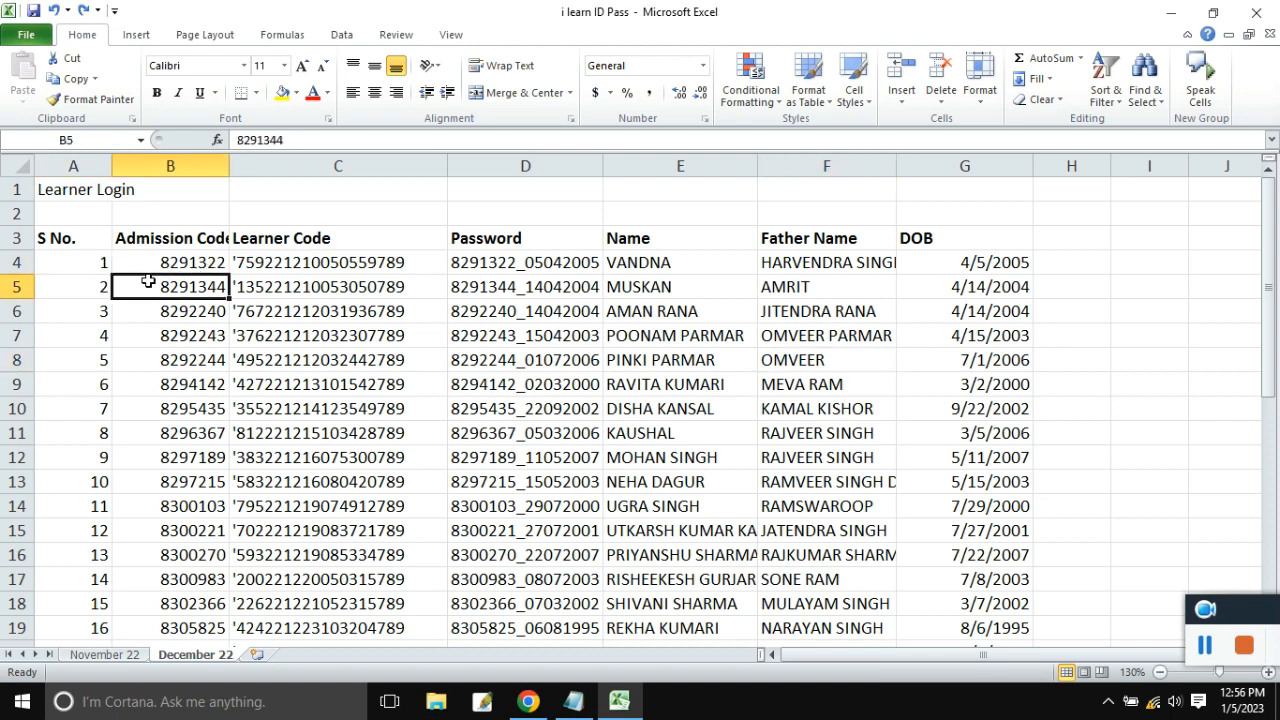
Copy serial numbers 1 to 36 from A4:A39 and paste them directly below the list starting at A40.
{"action": "left_click", "coordinate": [97, 262]}
{"action": "left_click_drag", "start_coordinate": [97, 272], "coordinate": [99, 284]}
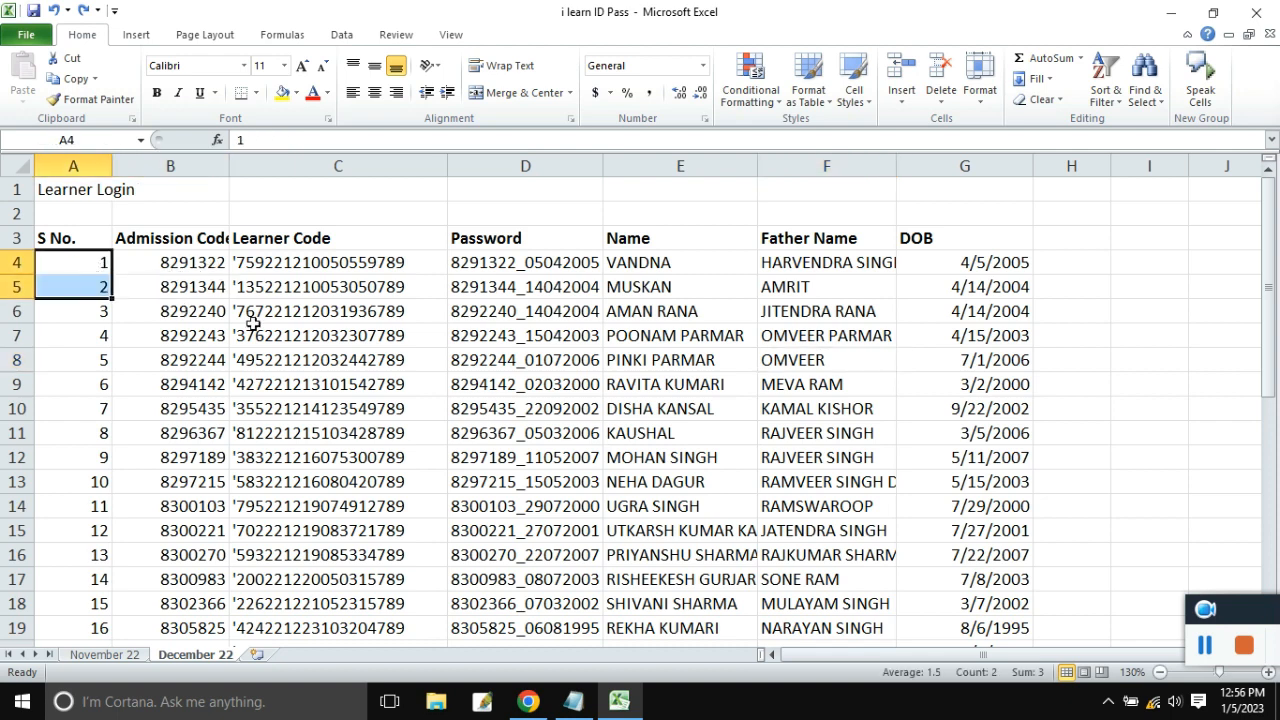
{"action": "left_click_drag", "start_coordinate": [251, 327], "coordinate": [244, 316]}
{"action": "left_click_drag", "start_coordinate": [105, 266], "coordinate": [108, 603]}
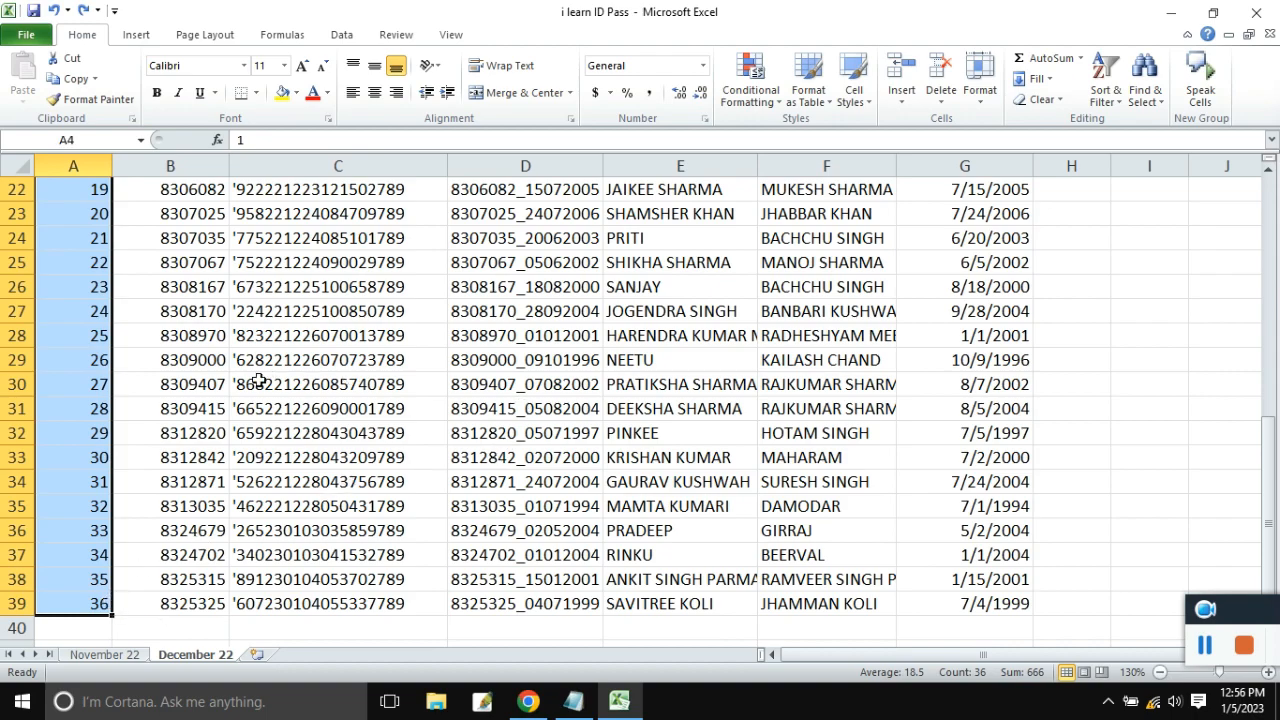
{"action": "scroll", "coordinate": [255, 381], "scroll_direction": "up", "scroll_amount": 6}
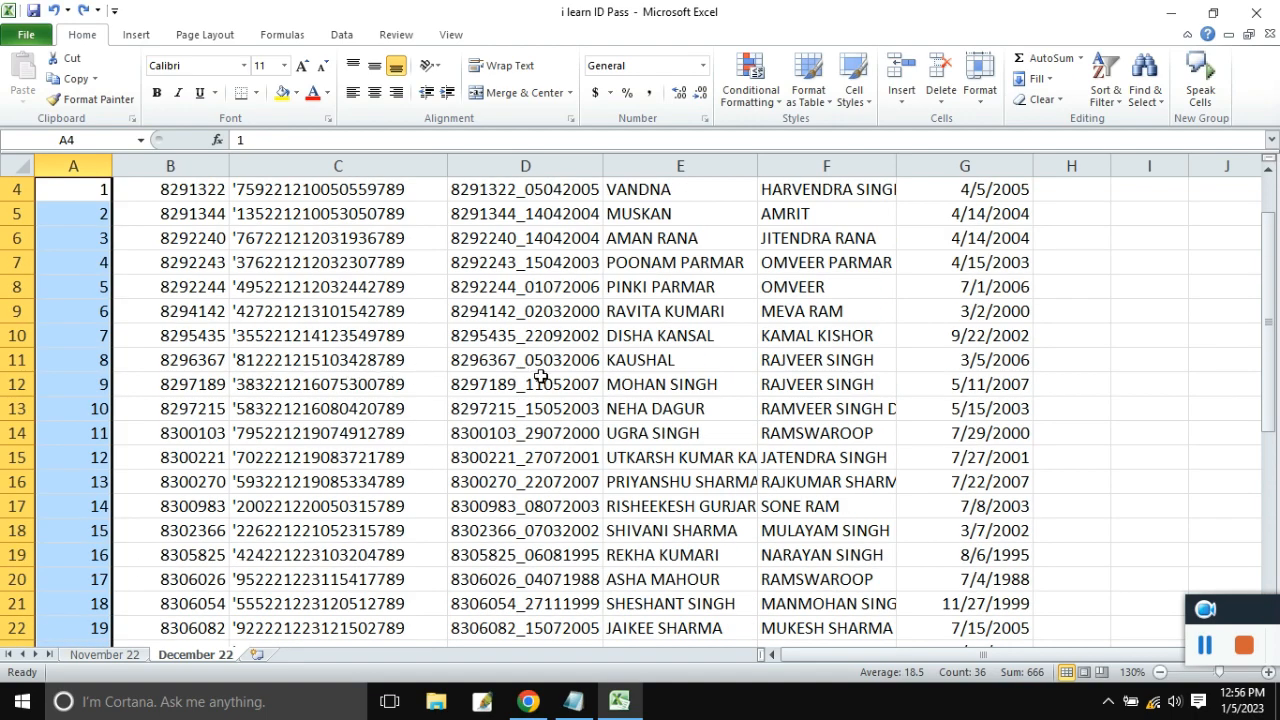
{"action": "scroll", "coordinate": [540, 374], "scroll_direction": "down", "scroll_amount": 6}
{"action": "key", "text": "ctrl+c"}
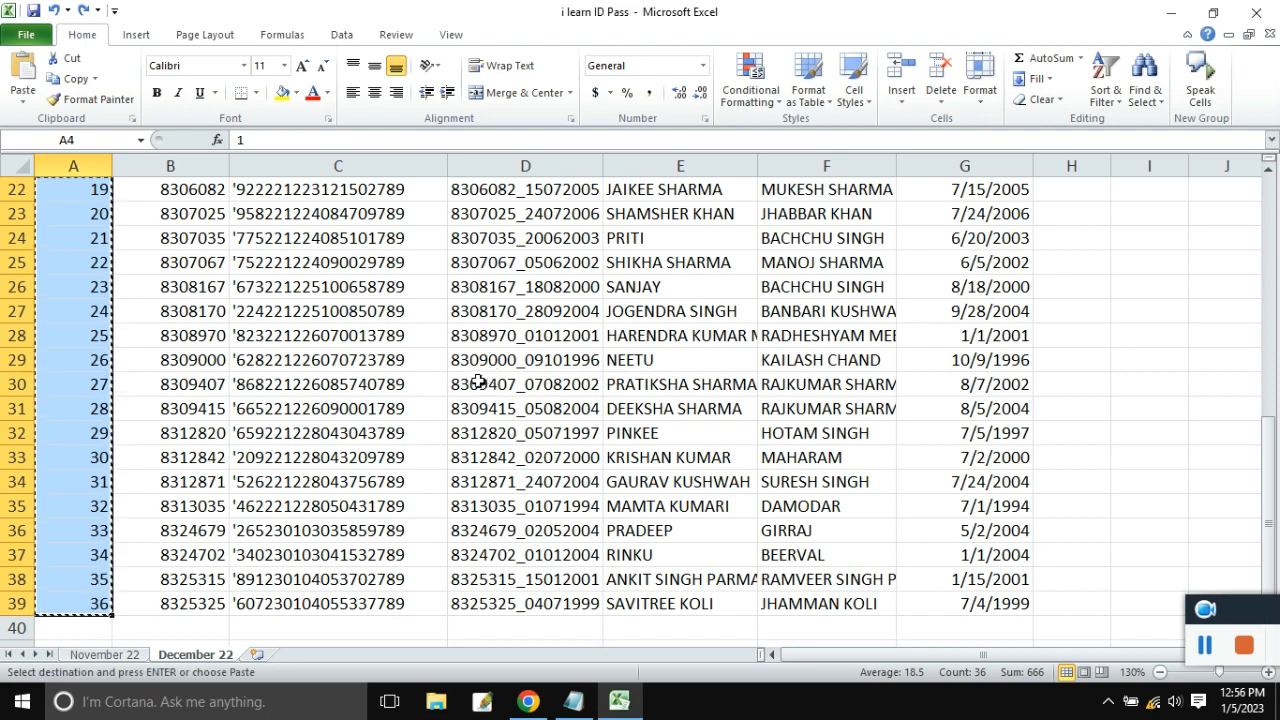
{"action": "scroll", "coordinate": [414, 386], "scroll_direction": "down", "scroll_amount": 4}
{"action": "left_click", "coordinate": [96, 339]}
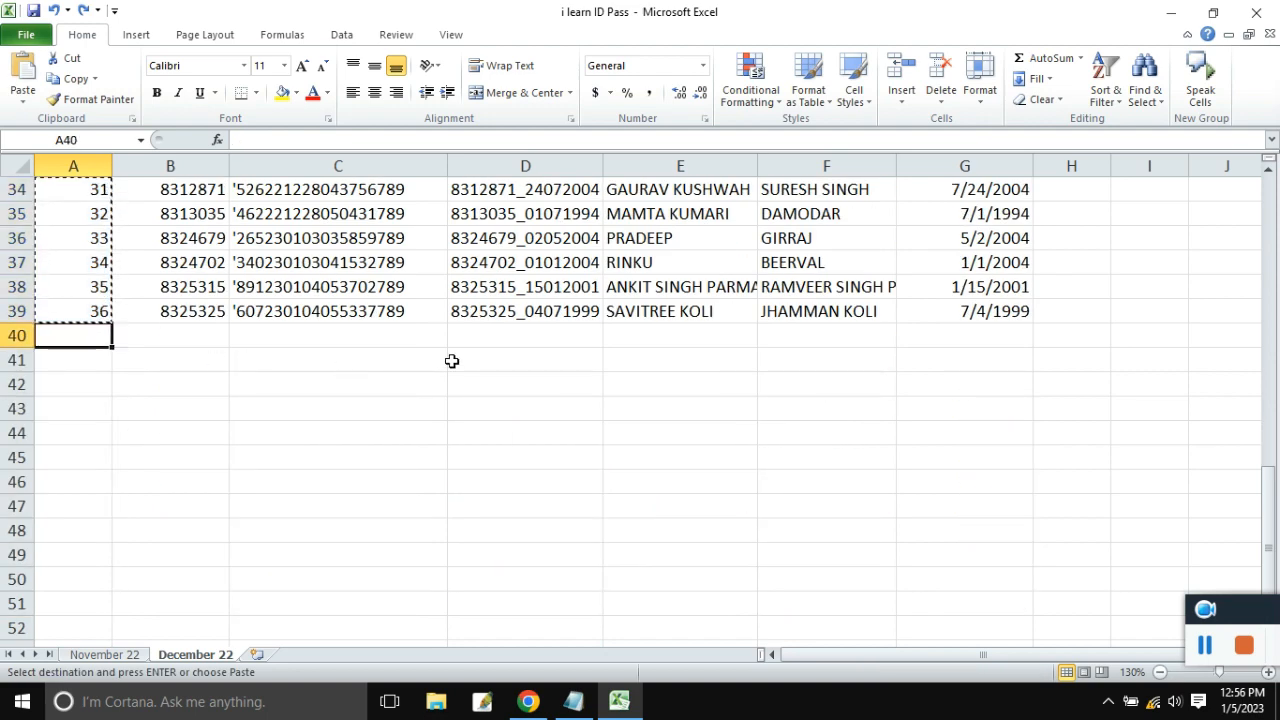
{"action": "key", "text": "ctrl+v"}
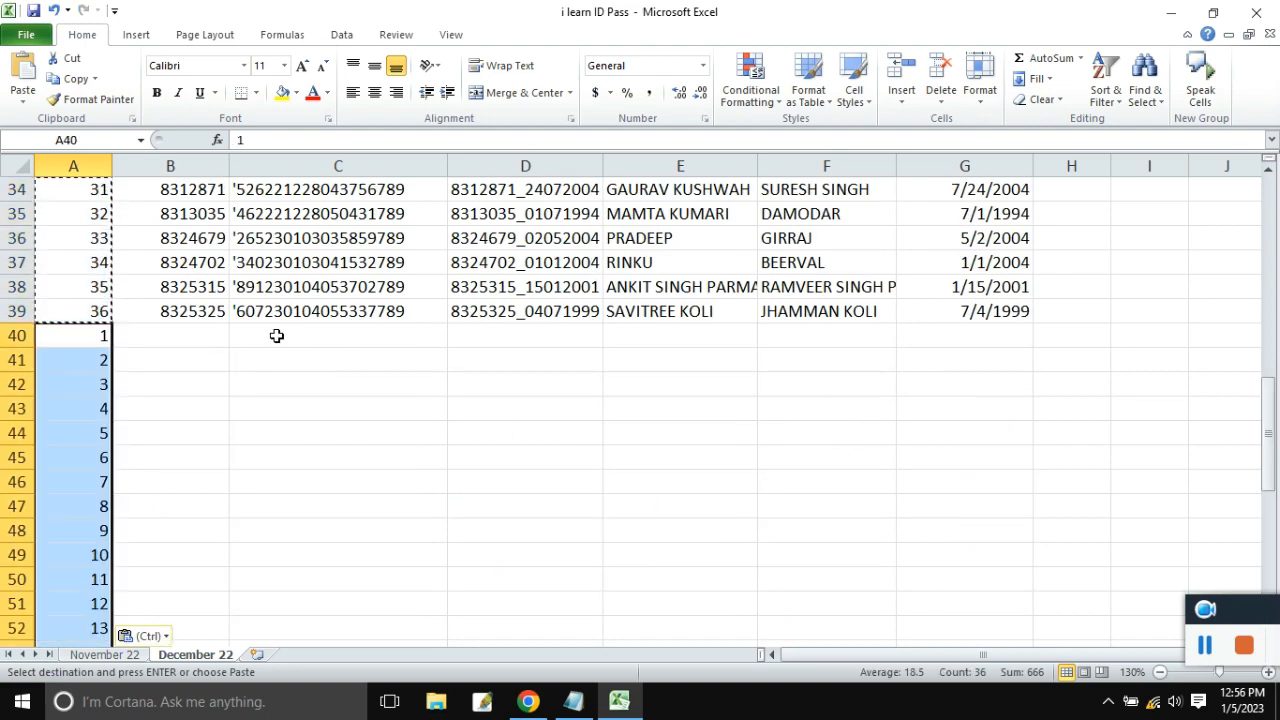
{"action": "left_click", "coordinate": [276, 336]}
{"action": "scroll", "coordinate": [290, 334], "scroll_direction": "up", "scroll_amount": 11}
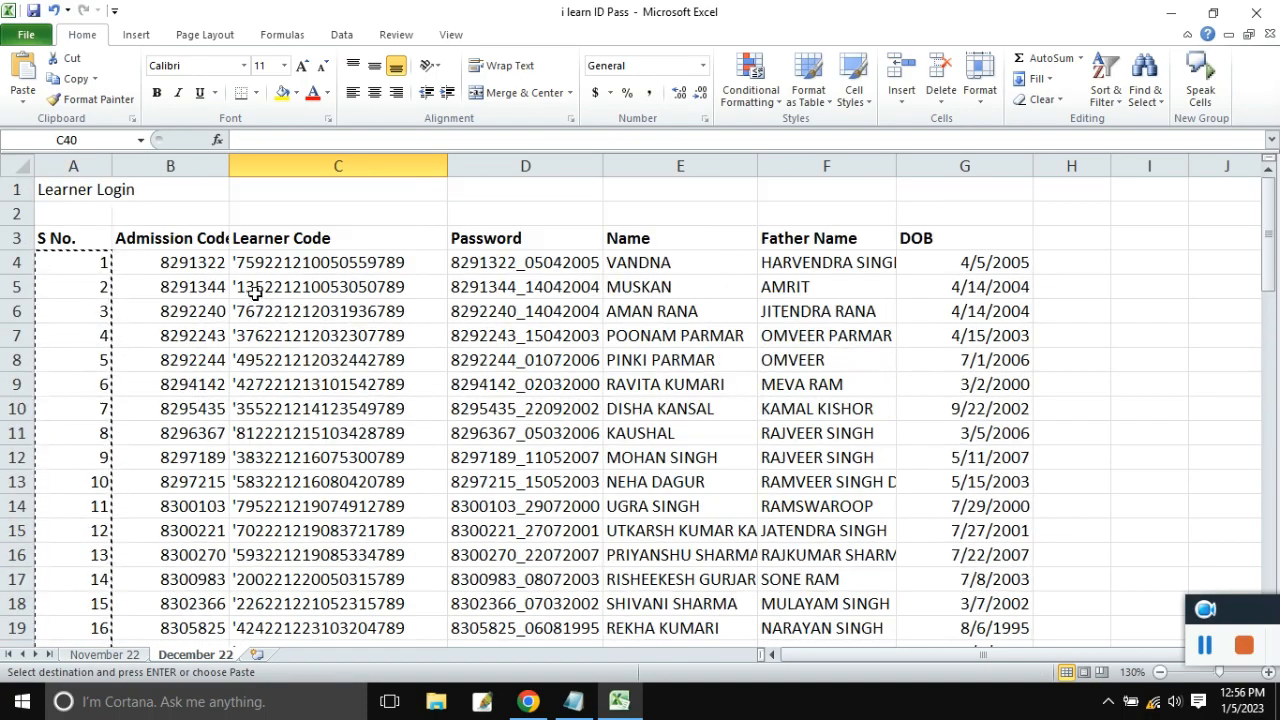
{"action": "scroll", "coordinate": [89, 251], "scroll_direction": "down", "scroll_amount": 10}
{"action": "scroll", "coordinate": [89, 251], "scroll_direction": "up", "scroll_amount": 10}
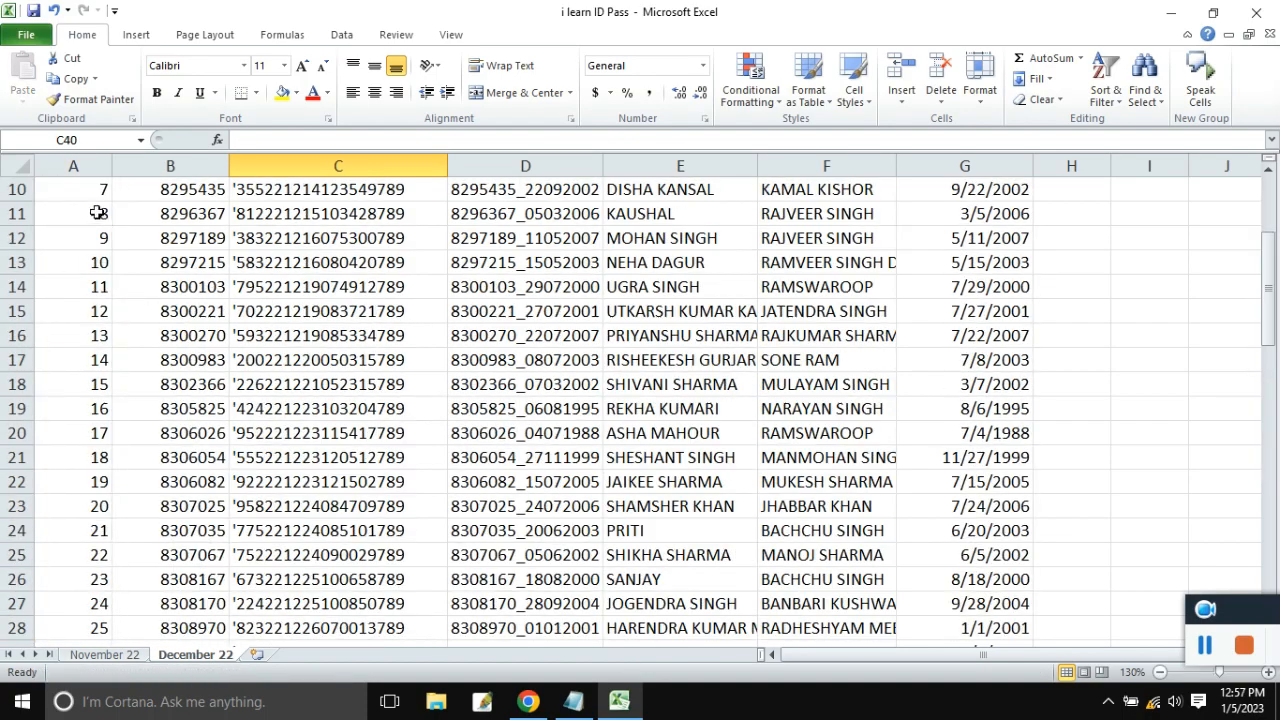
{"action": "key", "text": "Escape"}
Sort the learner list by the serial numbers in A4:A75 from largest to smallest, expanding the selection to the adjacent columns.
{"action": "left_click_drag", "start_coordinate": [100, 257], "coordinate": [80, 600]}
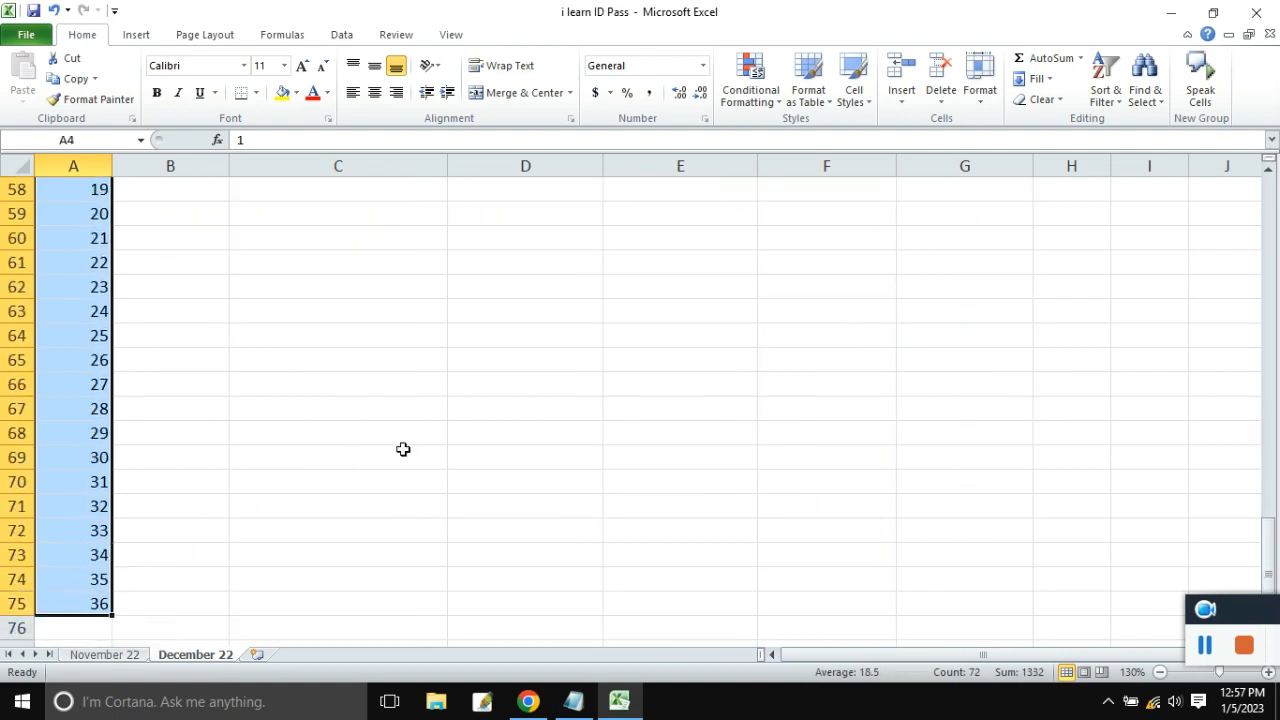
{"action": "scroll", "coordinate": [511, 410], "scroll_direction": "up", "scroll_amount": 6}
{"action": "scroll", "coordinate": [511, 410], "scroll_direction": "up", "scroll_amount": 13}
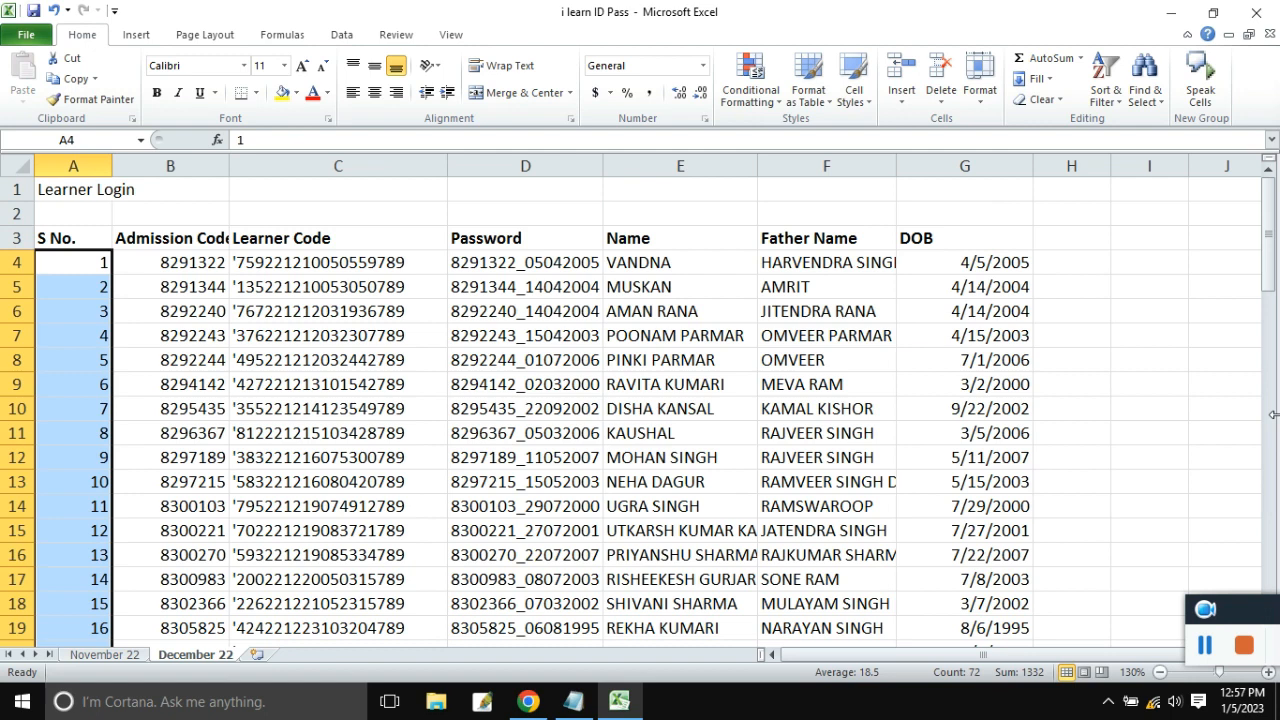
{"action": "key", "text": "alt"}
{"action": "key", "text": "a"}
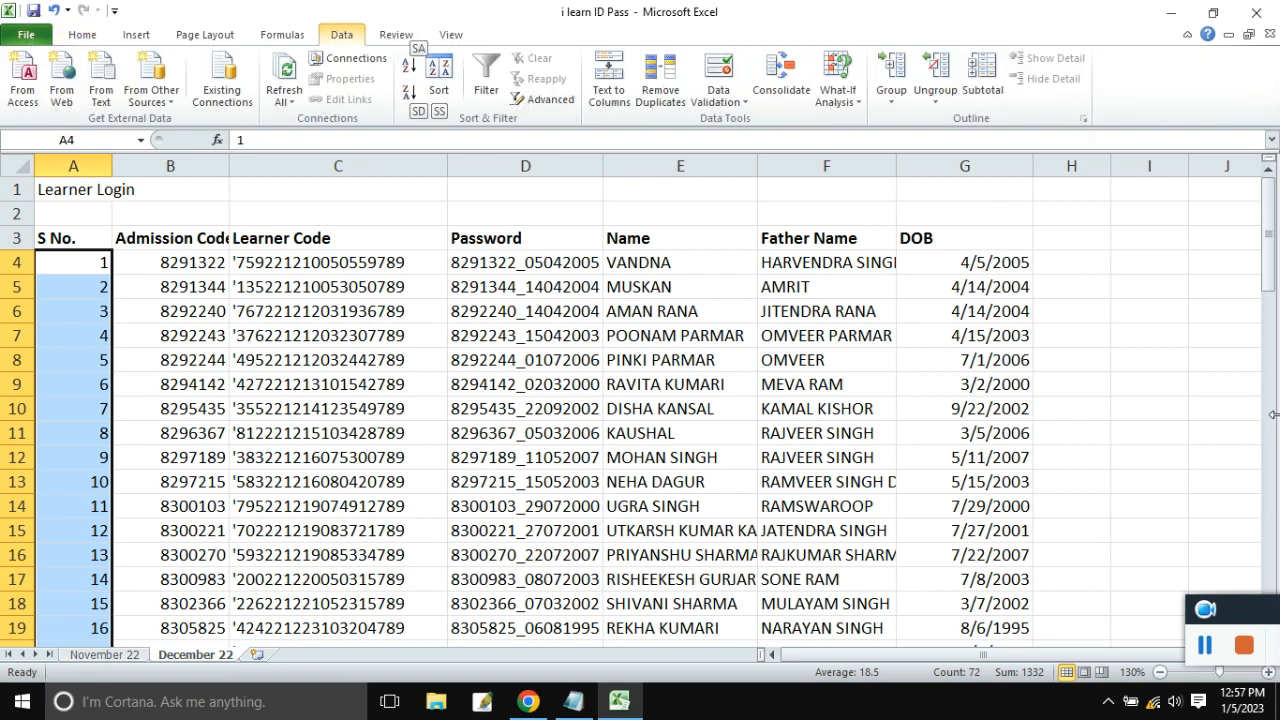
{"action": "key", "text": "s"}
{"action": "key", "text": "a"}
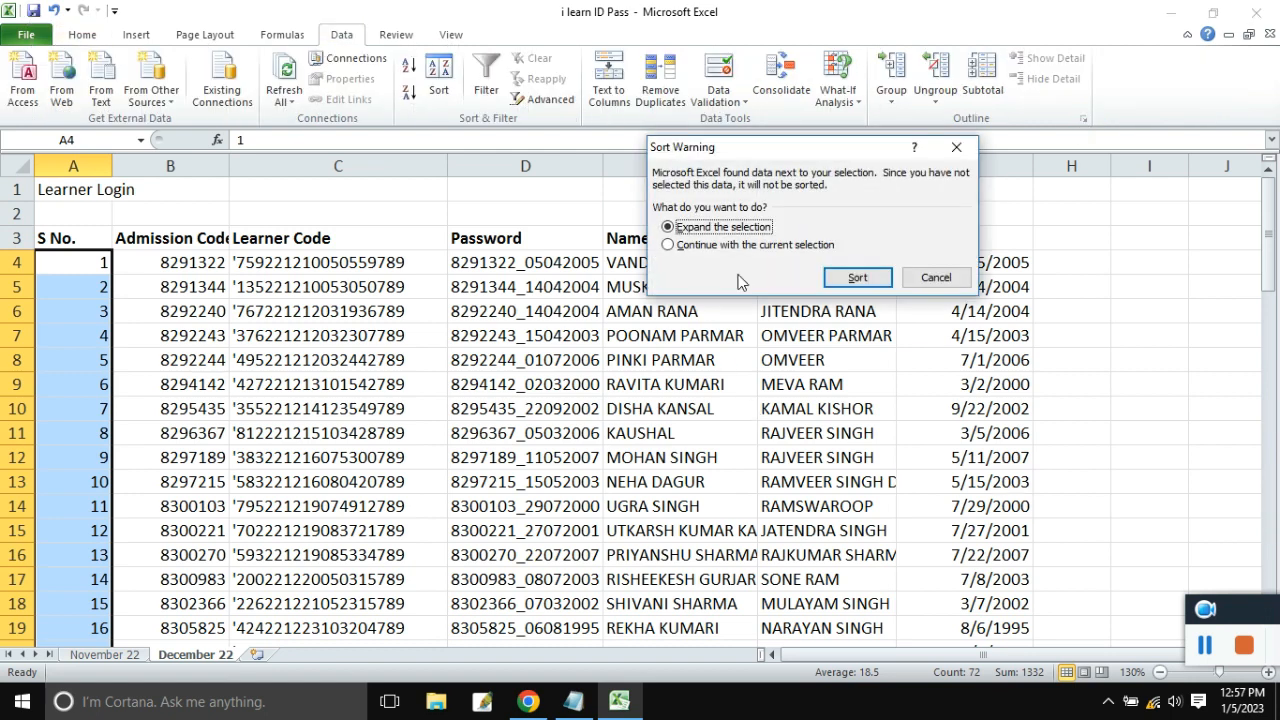
{"action": "left_click", "coordinate": [857, 279]}
{"action": "left_click", "coordinate": [296, 380]}
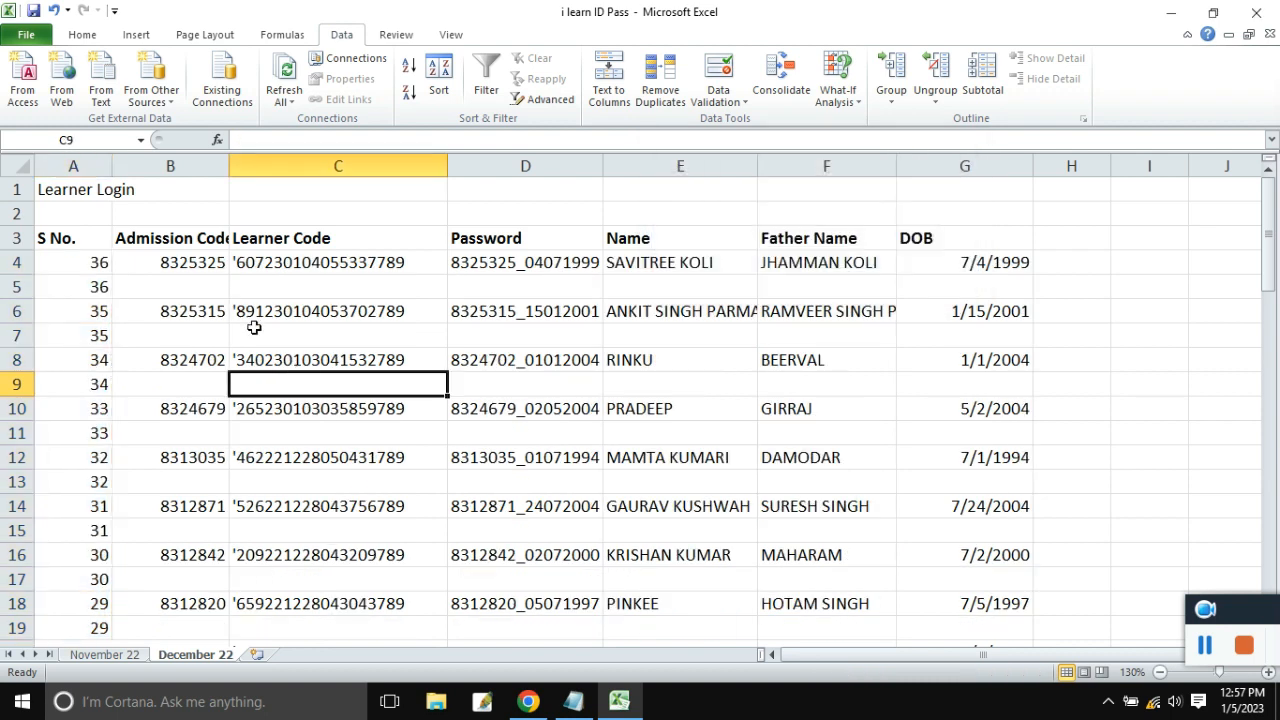
{"action": "left_click_drag", "start_coordinate": [176, 262], "coordinate": [912, 270]}
{"action": "left_click", "coordinate": [517, 288]}
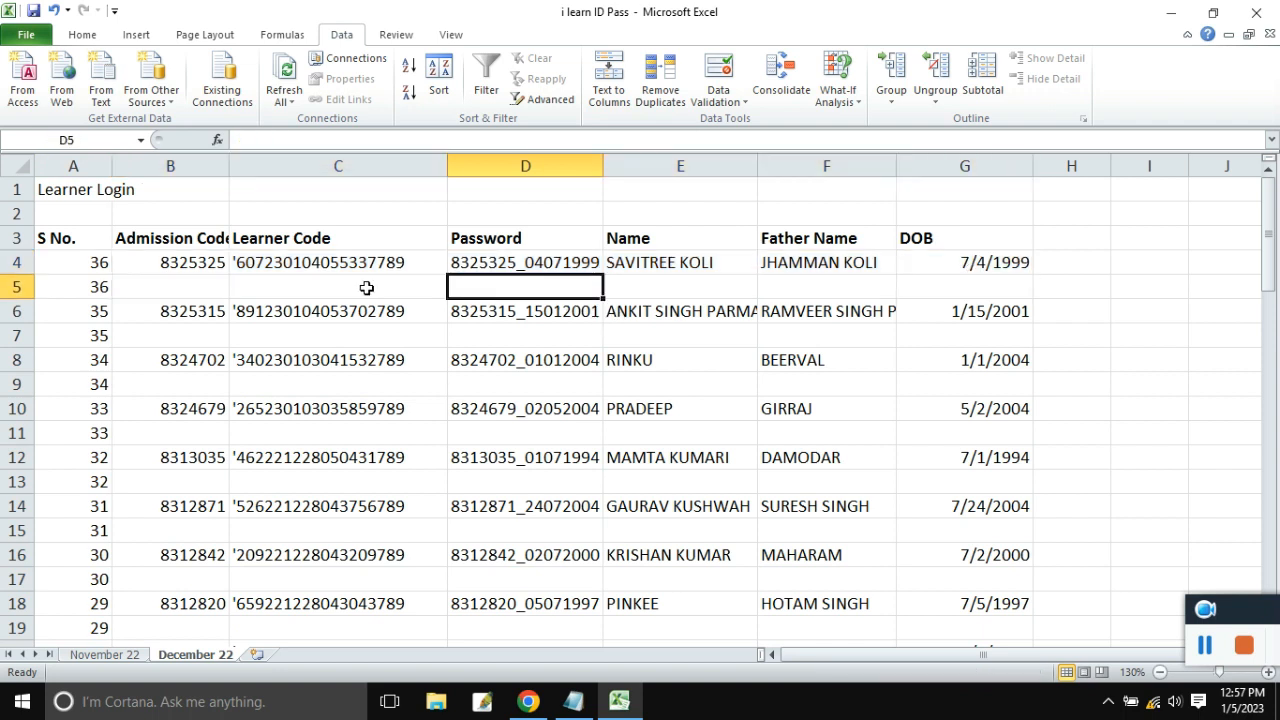
{"action": "left_click_drag", "start_coordinate": [204, 284], "coordinate": [903, 294]}
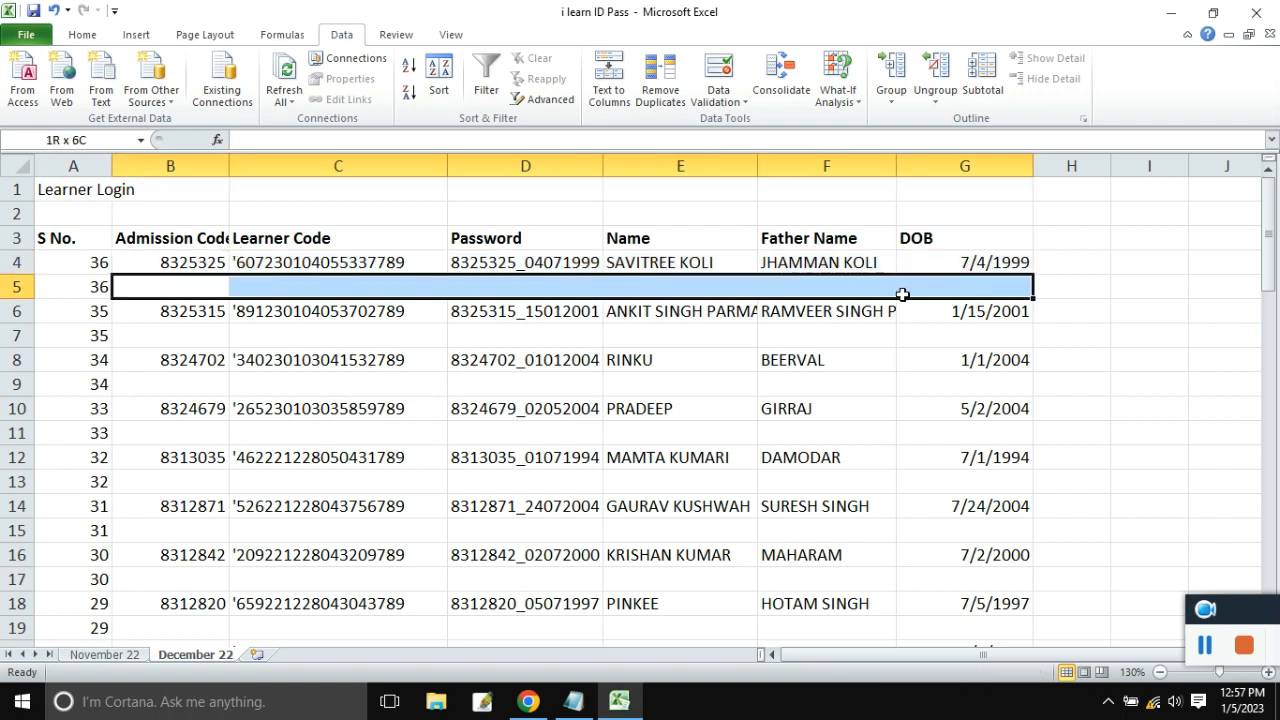
{"action": "left_click", "coordinate": [466, 334]}
Clear all the duplicated serial numbers from the S No. column, starting at A4.
{"action": "left_click", "coordinate": [64, 256]}
{"action": "left_click_drag", "start_coordinate": [64, 256], "coordinate": [18, 628]}
{"action": "key", "text": "Delete"}
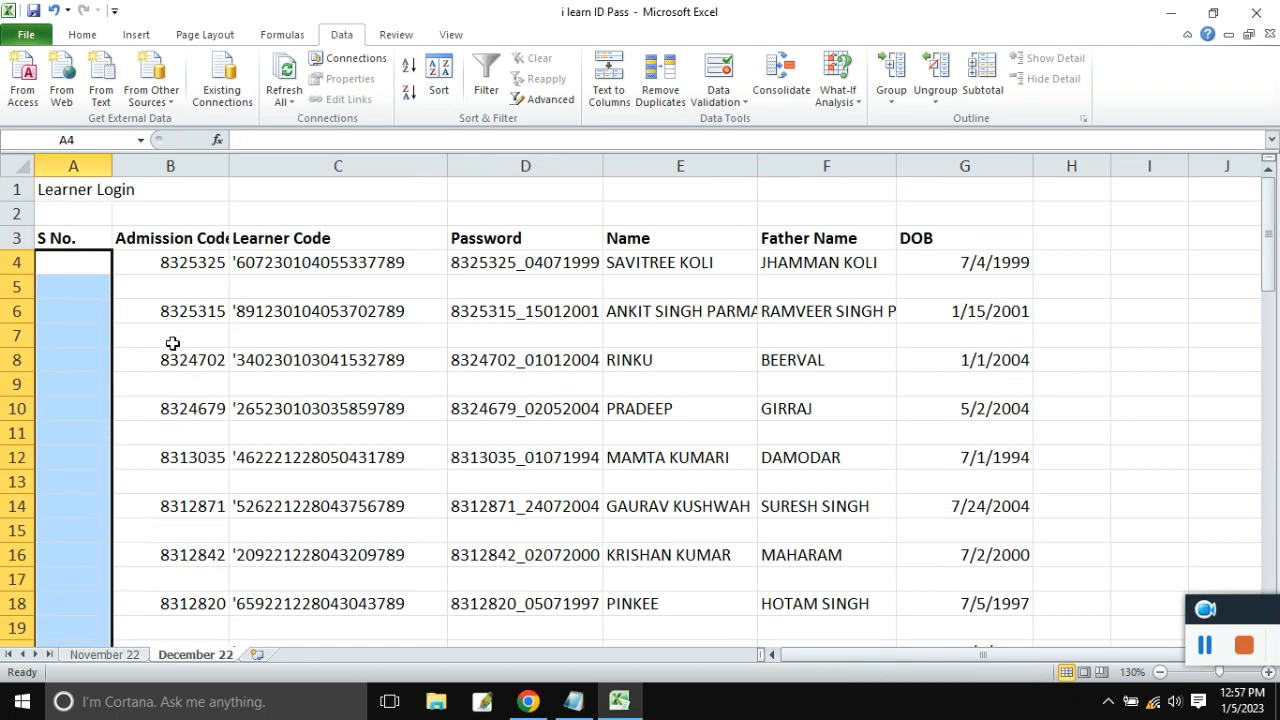
{"action": "left_click", "coordinate": [303, 361]}
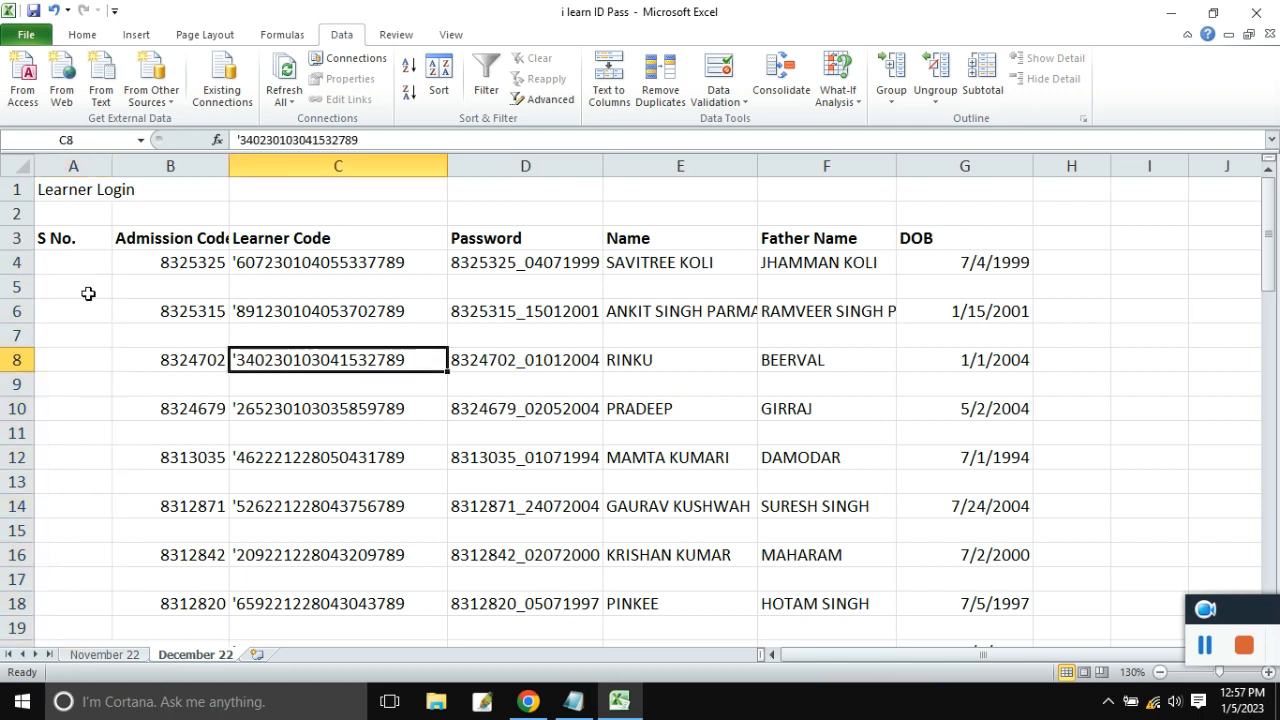
Enter 1 in A4 and 2 in A5, and fill the series down the S No. column to number every row consecutively.
{"action": "left_click", "coordinate": [76, 264]}
{"action": "type", "text": "1"}
{"action": "key", "text": "Return"}
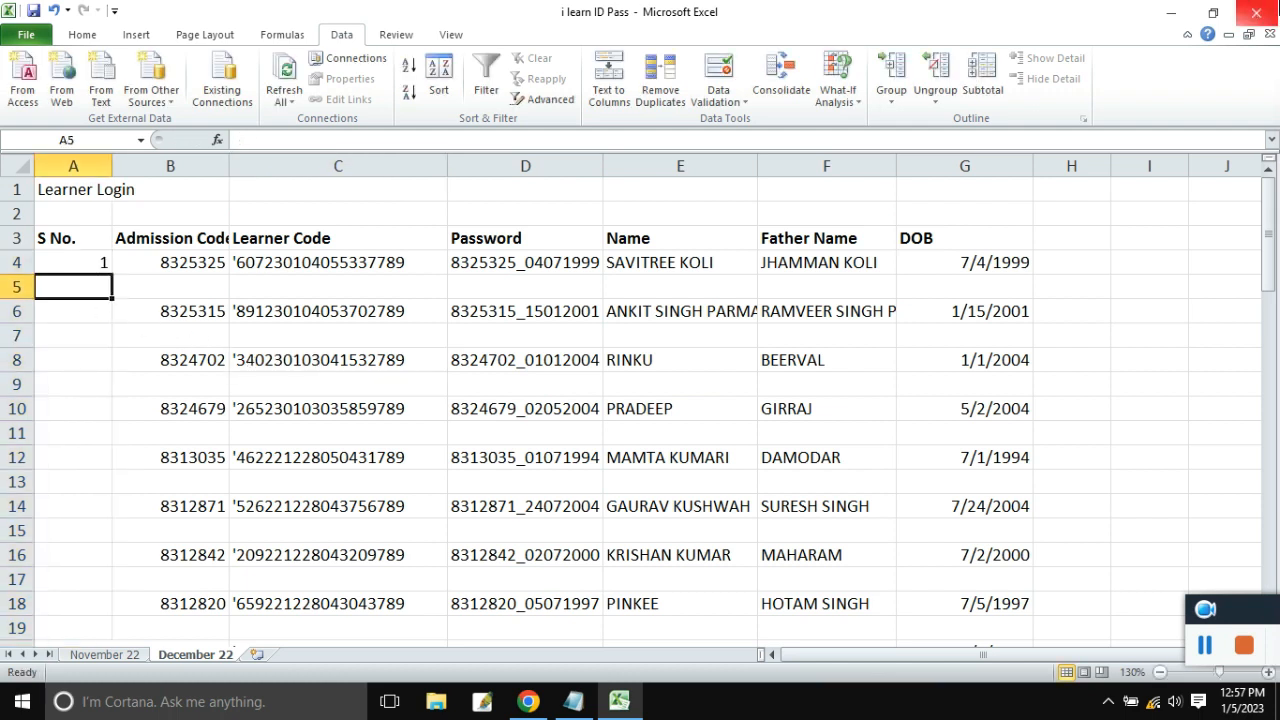
{"action": "type", "text": "2"}
{"action": "key", "text": "Return"}
{"action": "left_click", "coordinate": [476, 258]}
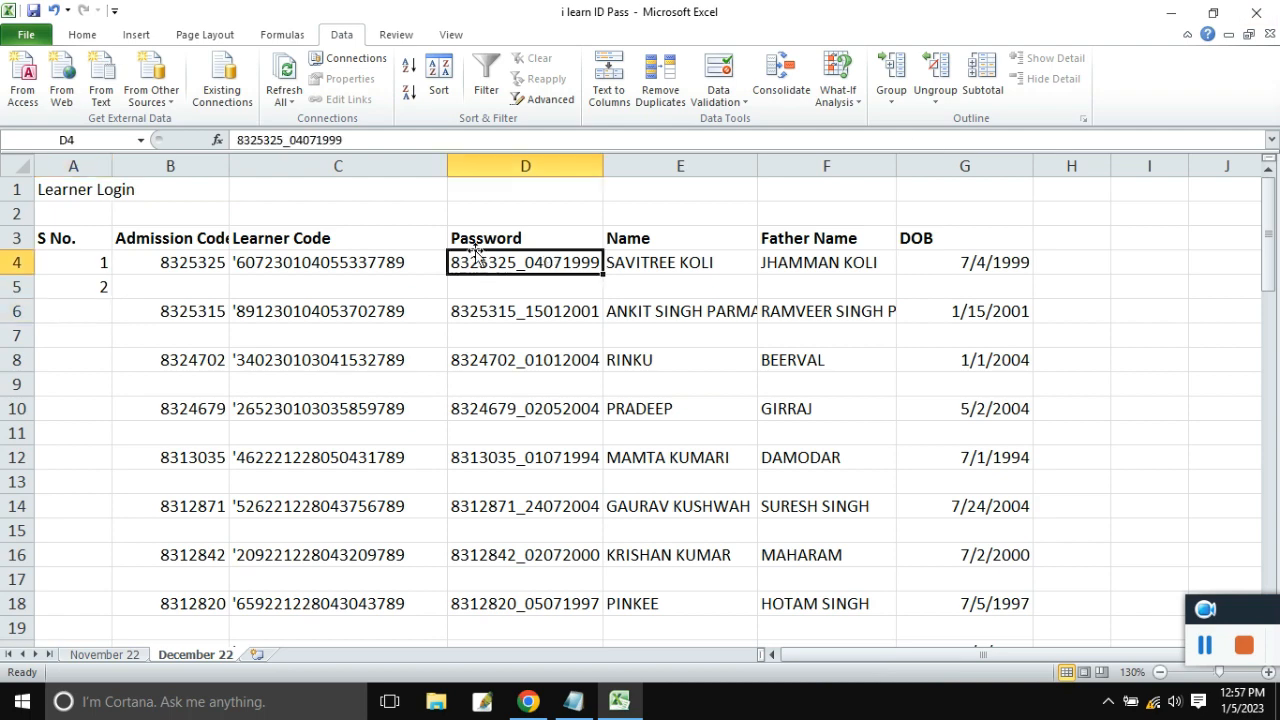
{"action": "left_click_drag", "start_coordinate": [90, 262], "coordinate": [125, 581]}
{"action": "scroll", "coordinate": [863, 497], "scroll_direction": "up", "scroll_amount": 11}
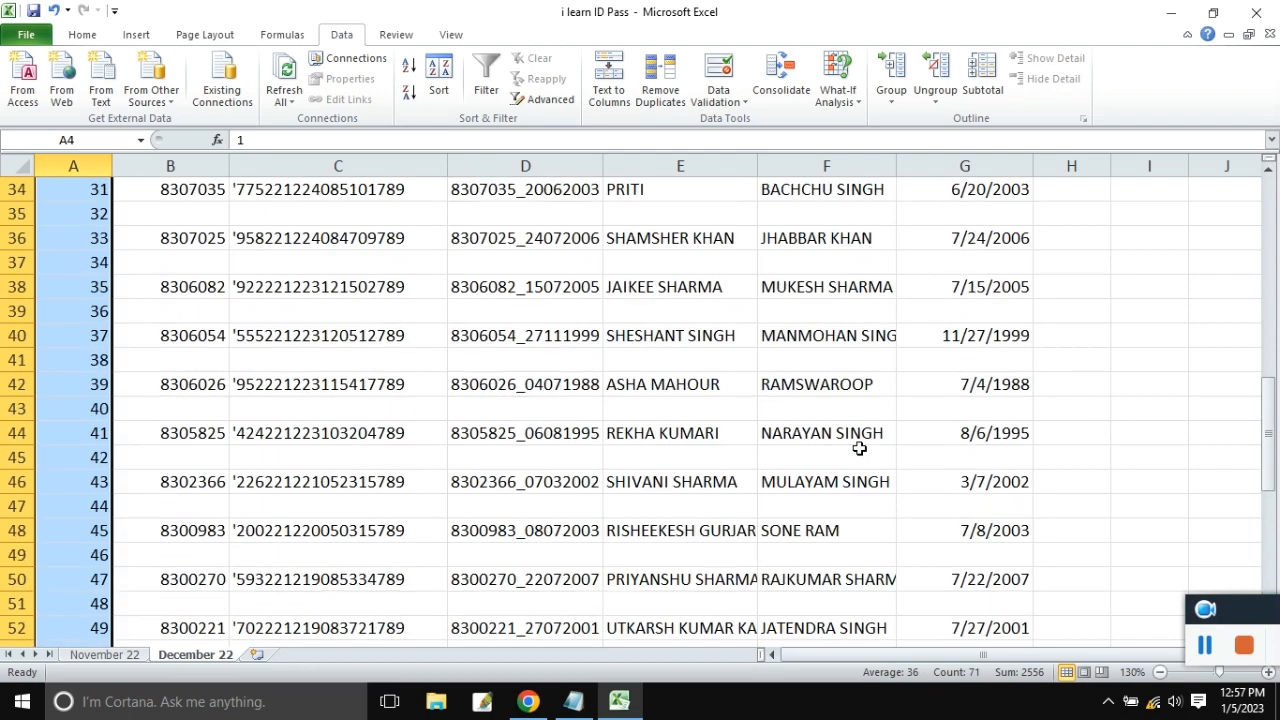
{"action": "scroll", "coordinate": [868, 434], "scroll_direction": "up", "scroll_amount": 8}
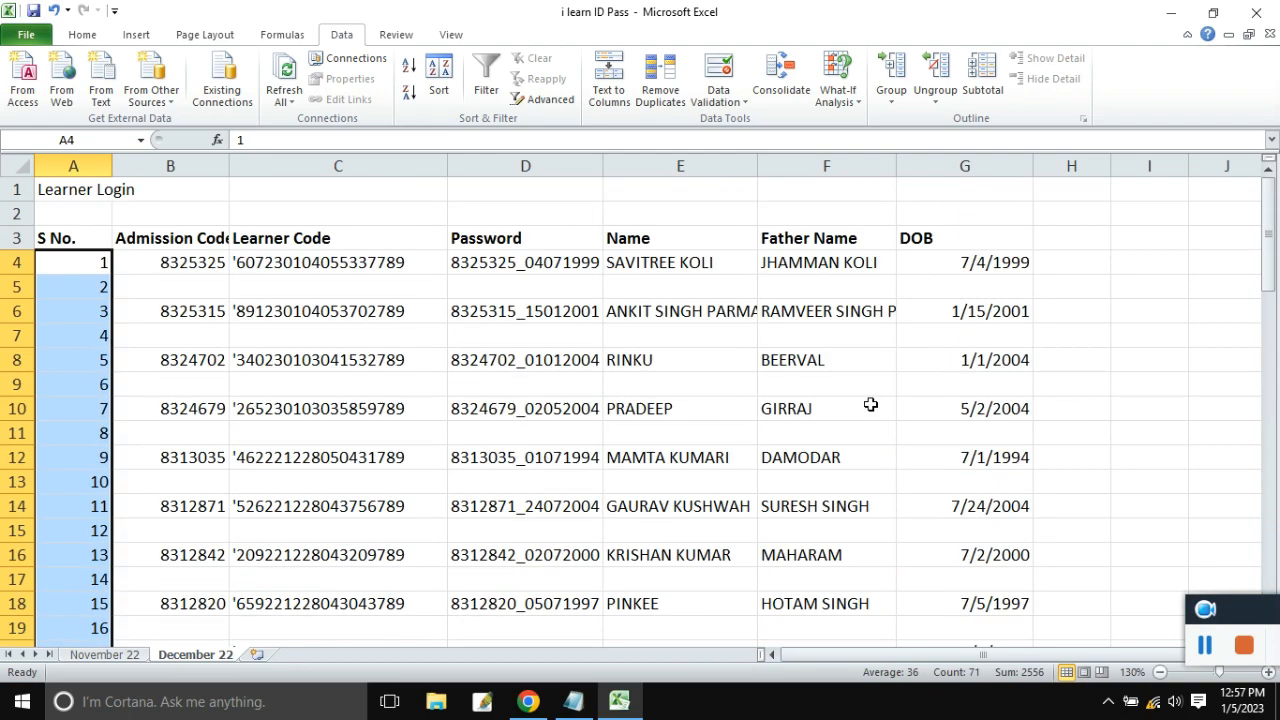
{"action": "left_click", "coordinate": [566, 288]}
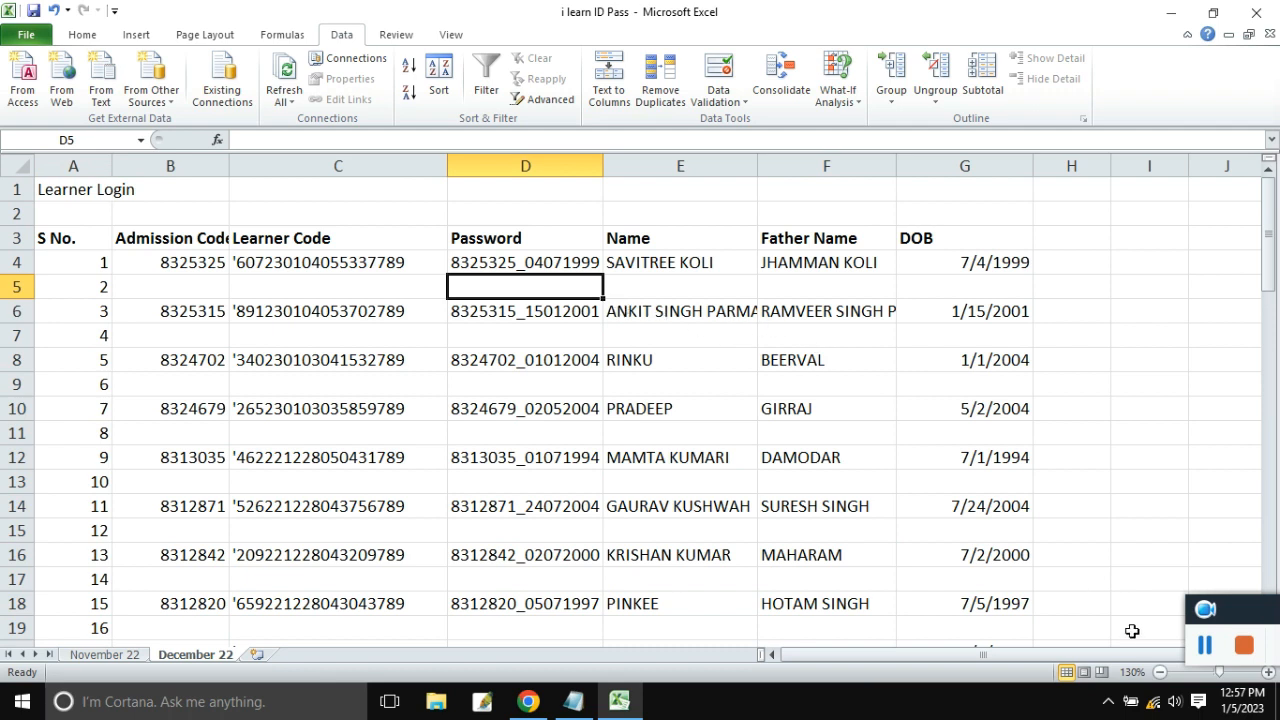
{"action": "left_click", "coordinate": [1205, 645]}
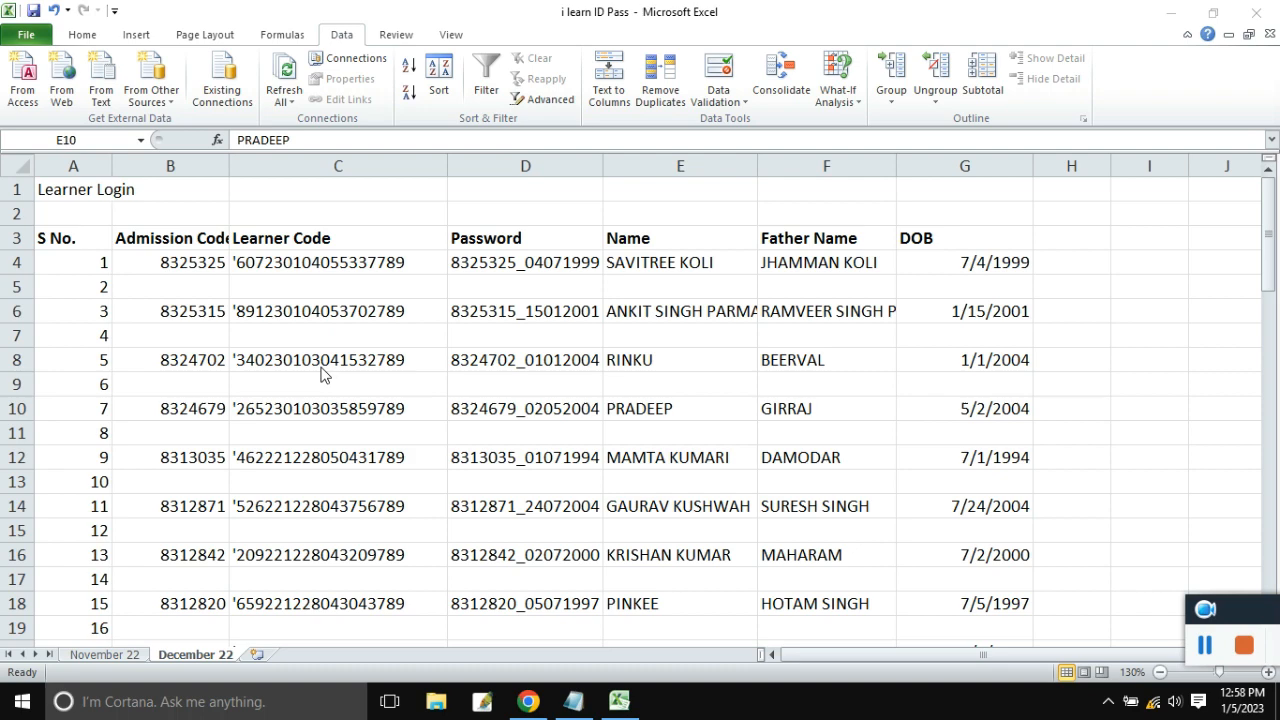
Undo the renumbering, the clearing of the serial numbers and the descending sort, keeping the pasted serial numbers.
{"action": "key", "text": "ctrl+z"}
{"action": "key", "text": "ctrl+z"}
{"action": "key", "text": "ctrl+z"}
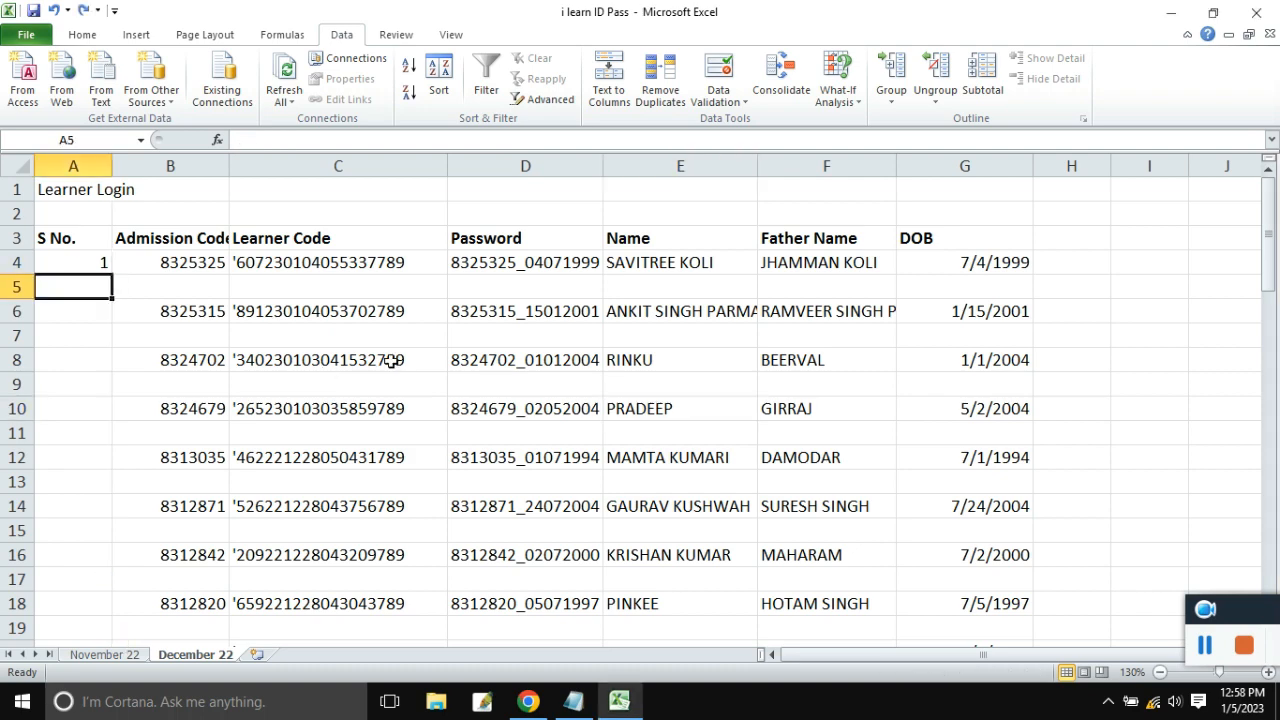
{"action": "key", "text": "ctrl+z"}
{"action": "key", "text": "ctrl+z"}
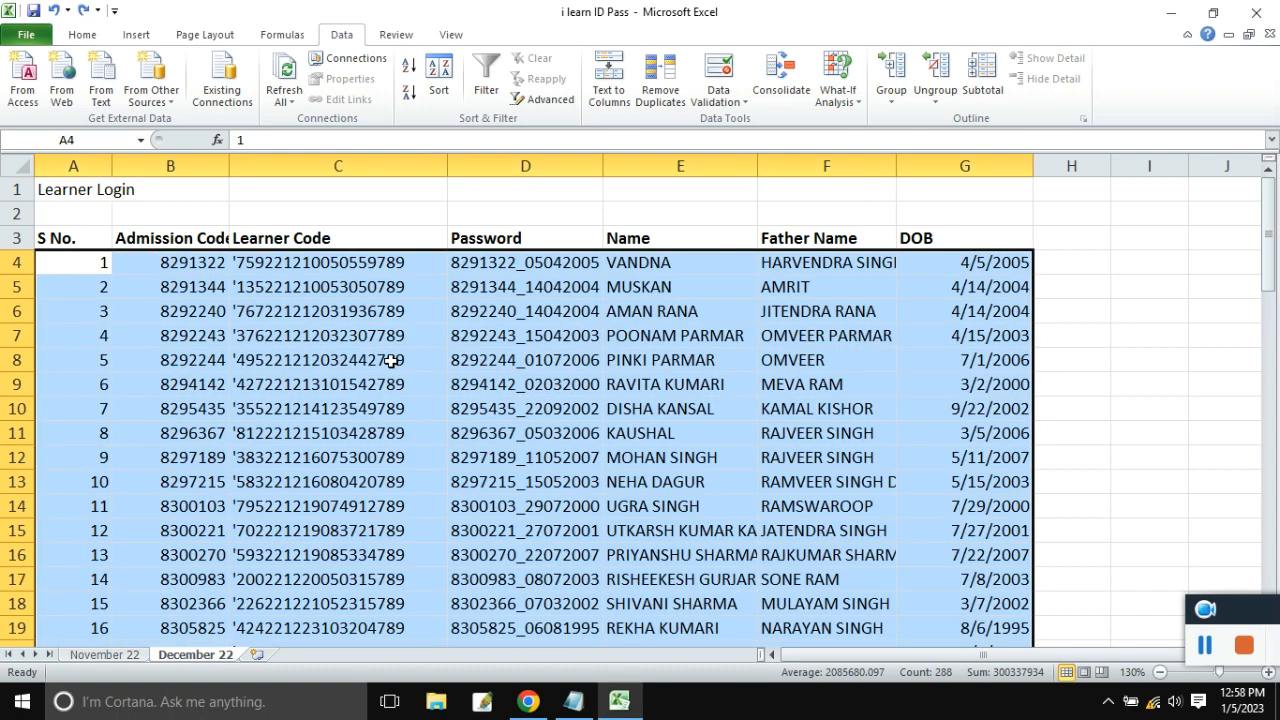
{"action": "left_click", "coordinate": [395, 358]}
{"action": "scroll", "coordinate": [395, 356], "scroll_direction": "down", "scroll_amount": 4}
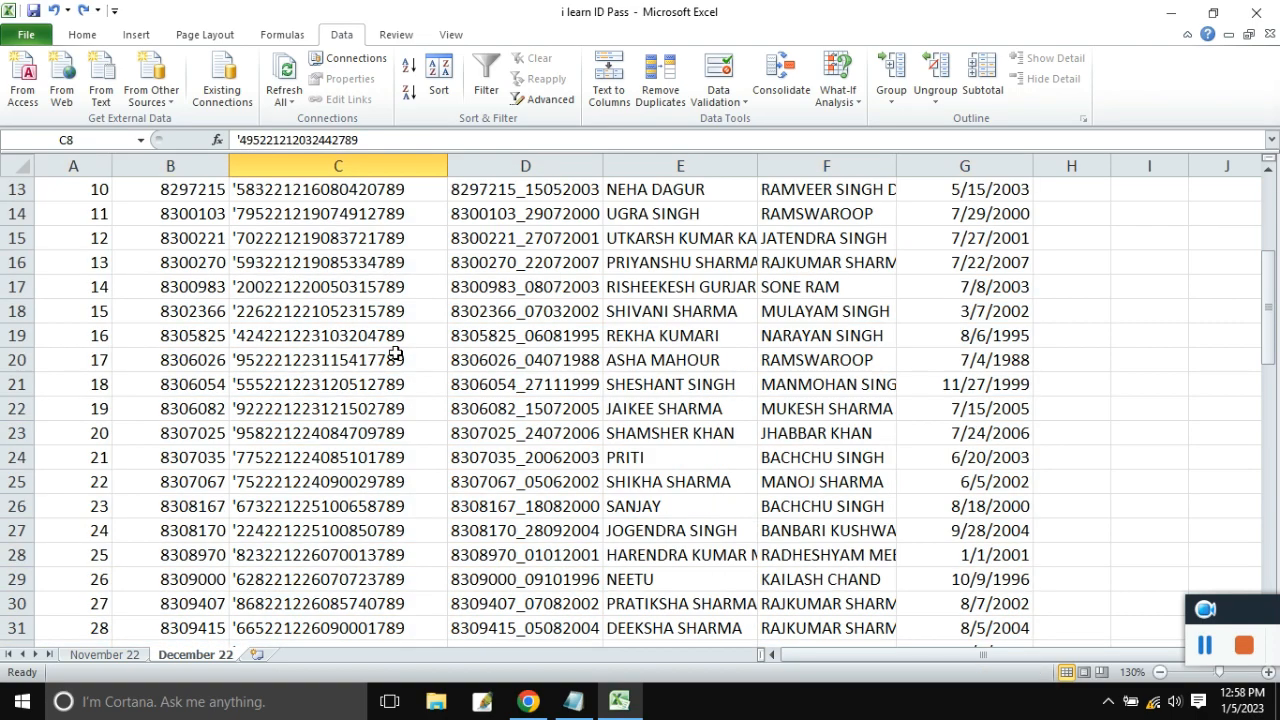
{"action": "scroll", "coordinate": [395, 356], "scroll_direction": "up", "scroll_amount": 4}
{"action": "scroll", "coordinate": [395, 356], "scroll_direction": "down", "scroll_amount": 13}
{"action": "scroll", "coordinate": [309, 391], "scroll_direction": "up", "scroll_amount": 13}
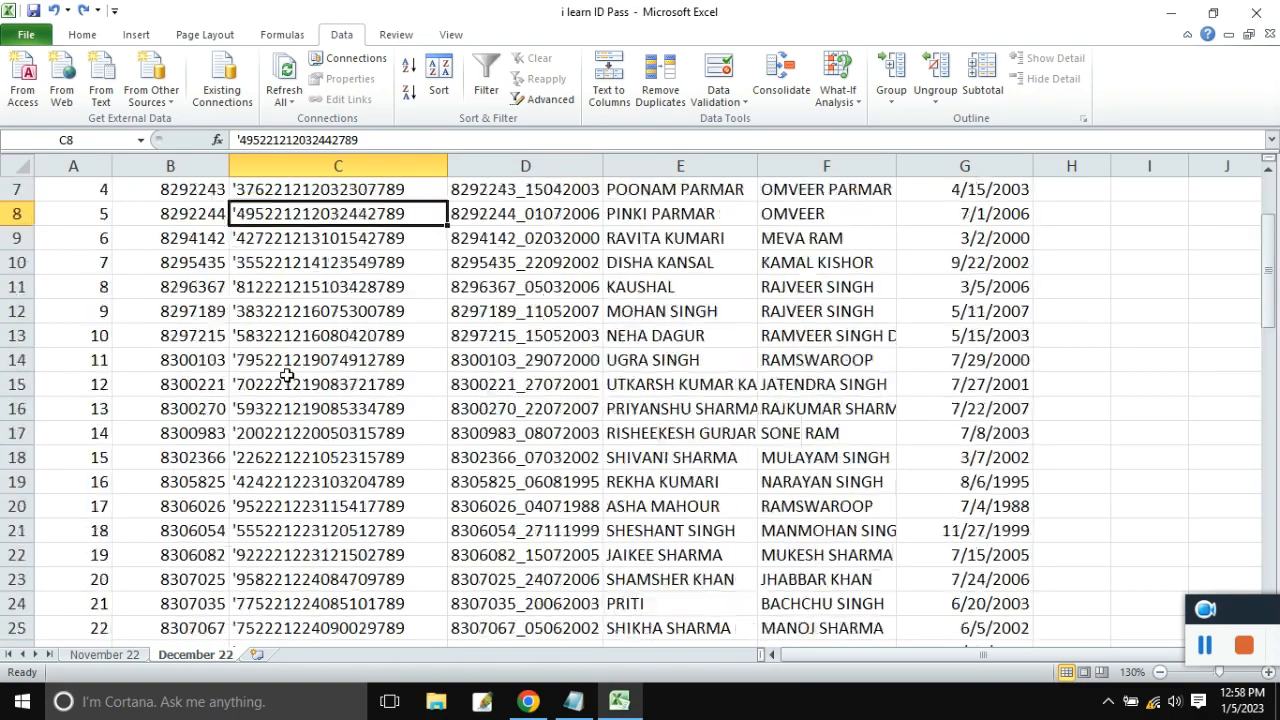
Sort the learner list by the serial numbers in A4:A75 from smallest to largest, expanding the selection to the adjacent columns.
{"action": "left_click_drag", "start_coordinate": [100, 262], "coordinate": [87, 599]}
{"action": "scroll", "coordinate": [306, 420], "scroll_direction": "up", "scroll_amount": 18}
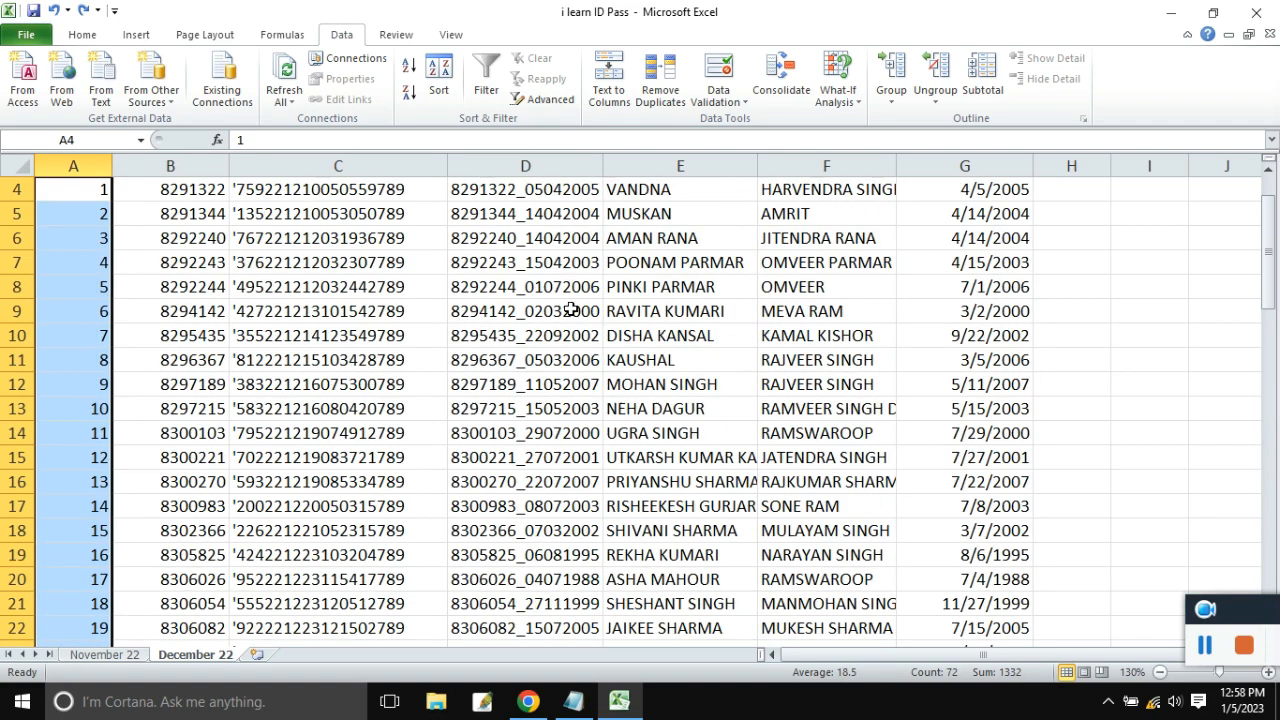
{"action": "left_click", "coordinate": [84, 36]}
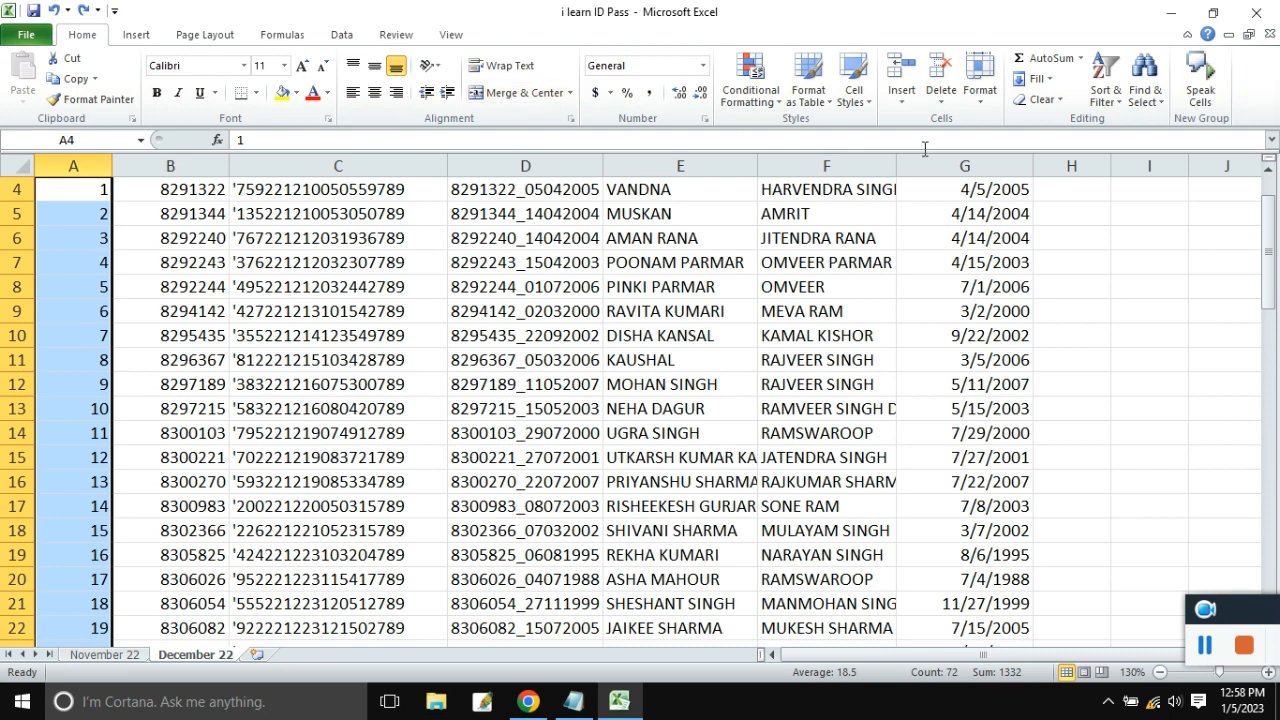
{"action": "left_click", "coordinate": [1108, 100]}
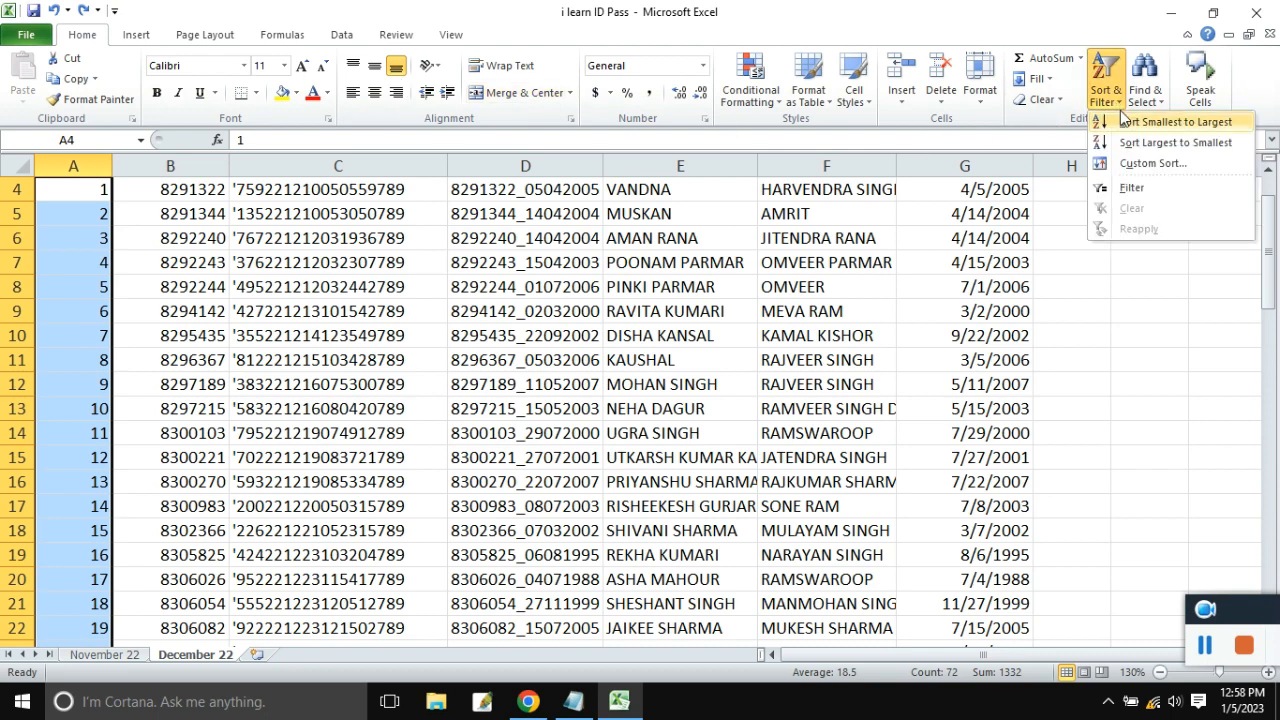
{"action": "left_click", "coordinate": [1140, 124]}
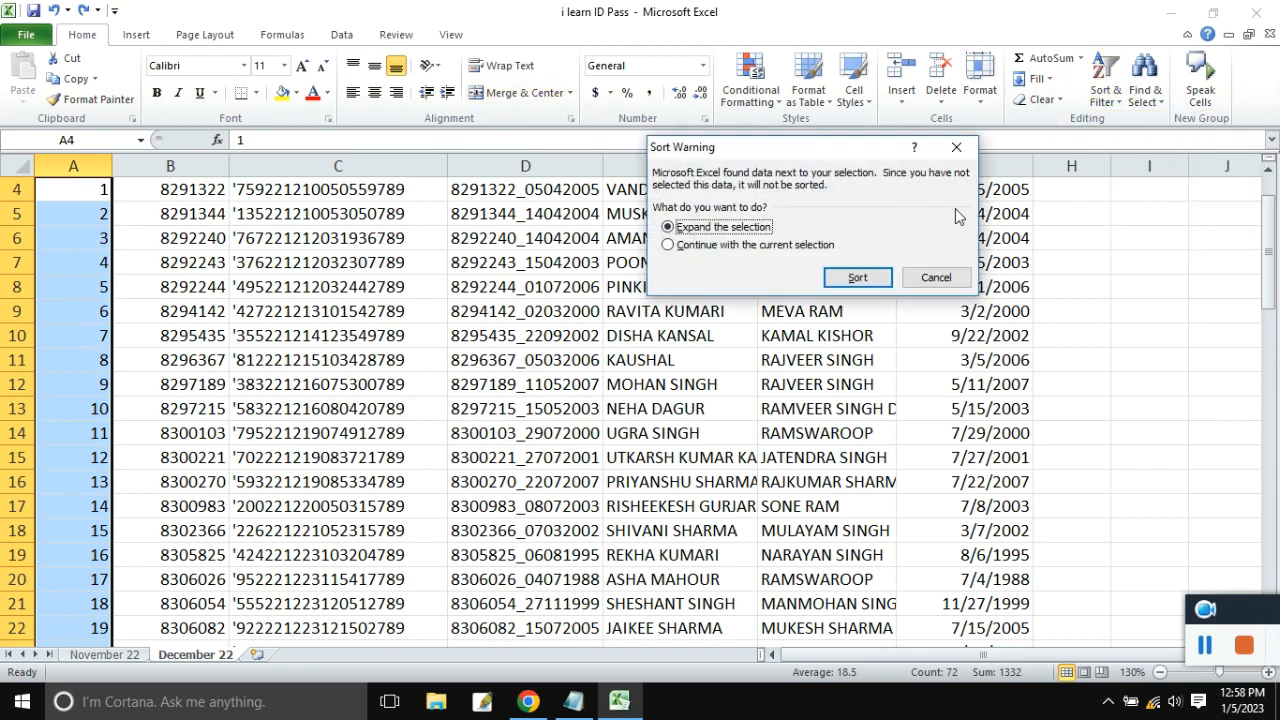
{"action": "left_click", "coordinate": [858, 277]}
{"action": "left_click", "coordinate": [343, 311]}
{"action": "scroll", "coordinate": [340, 310], "scroll_direction": "up", "scroll_amount": 1}
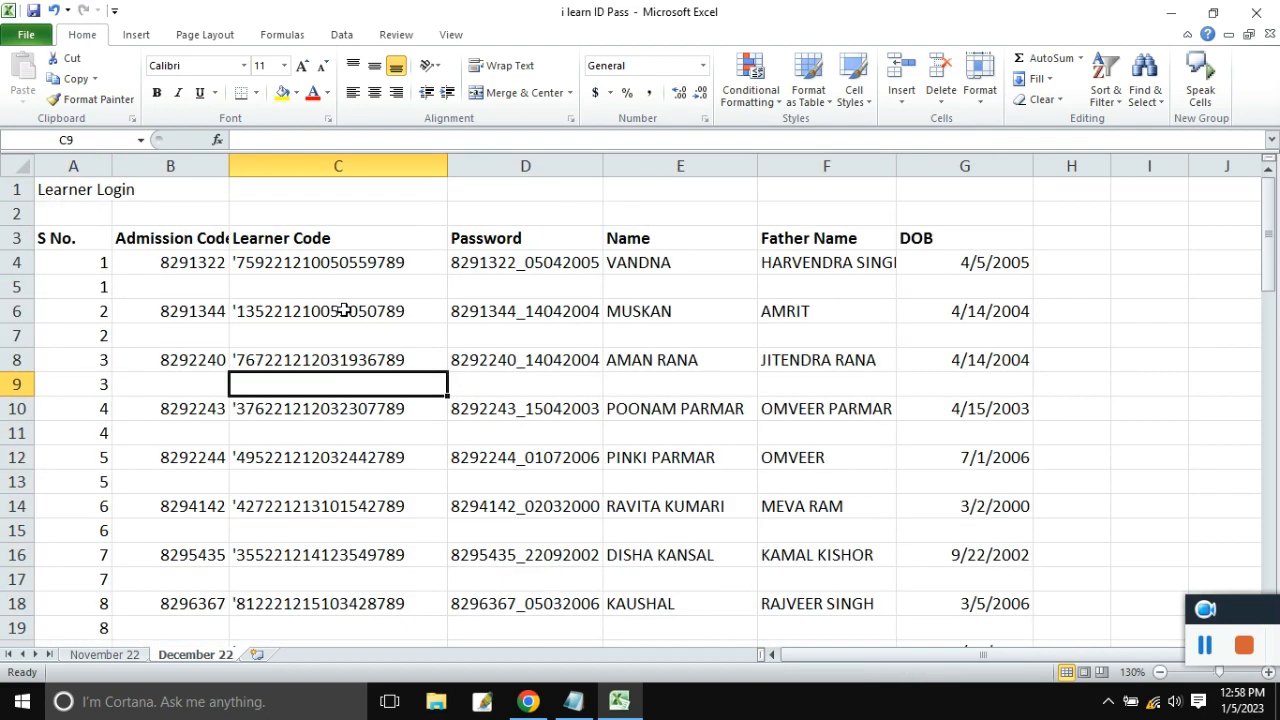